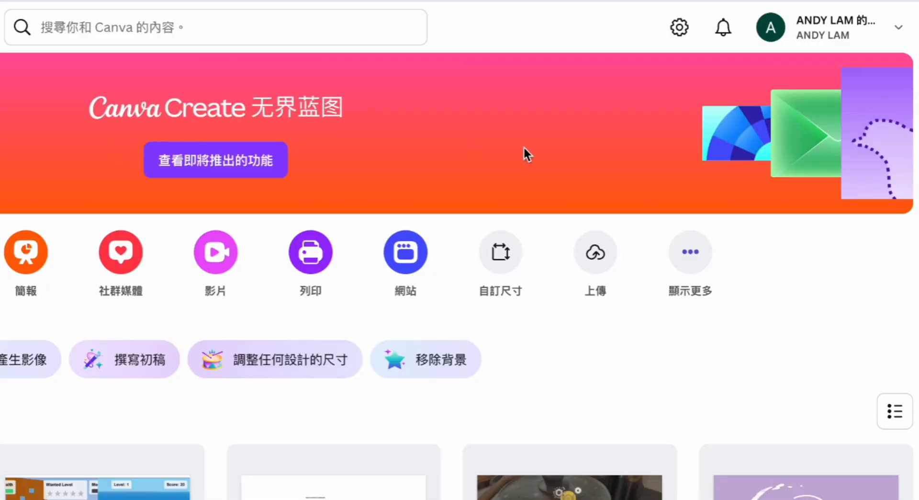
Step: Open the Canva Create announcement and start its unlock experience
click(815, 122)
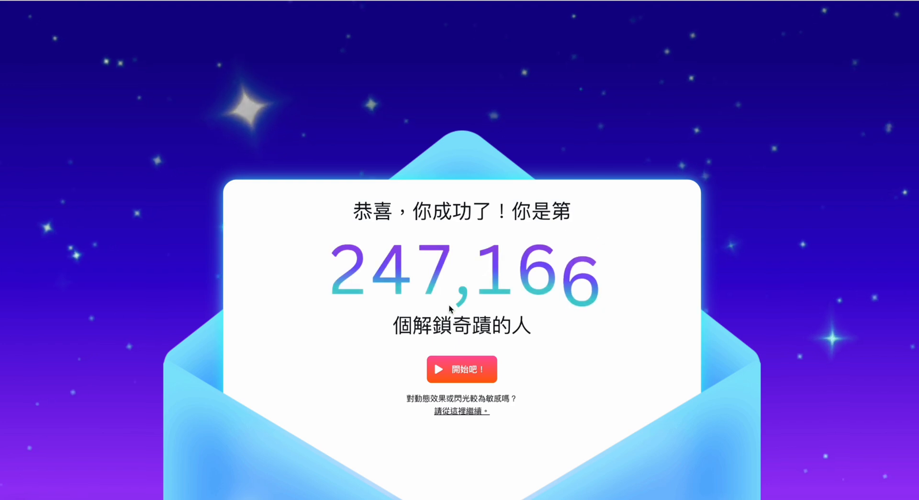
click(475, 356)
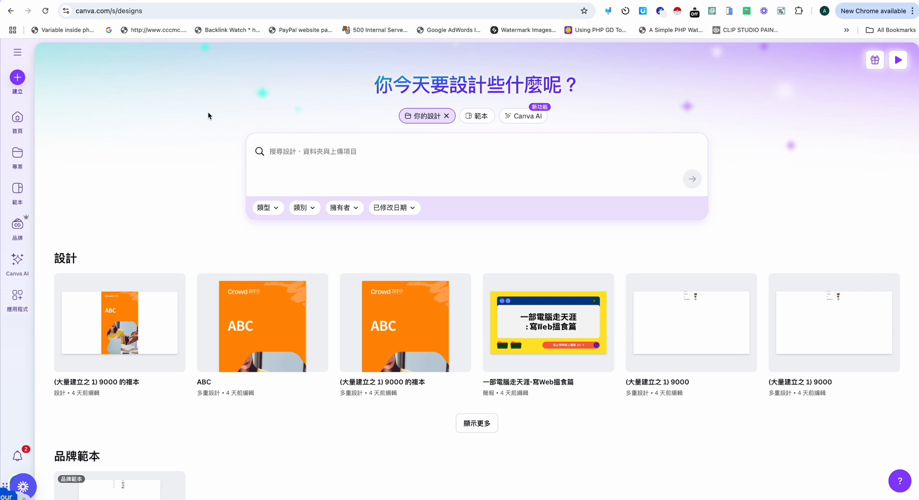
Step: Create a project folder named GYM without sharing it, and open the new folder
click(18, 158)
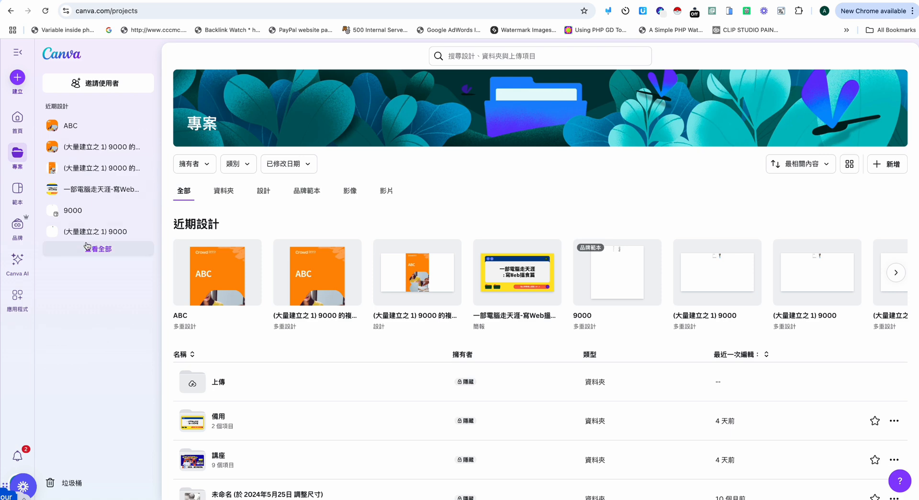
click(881, 165)
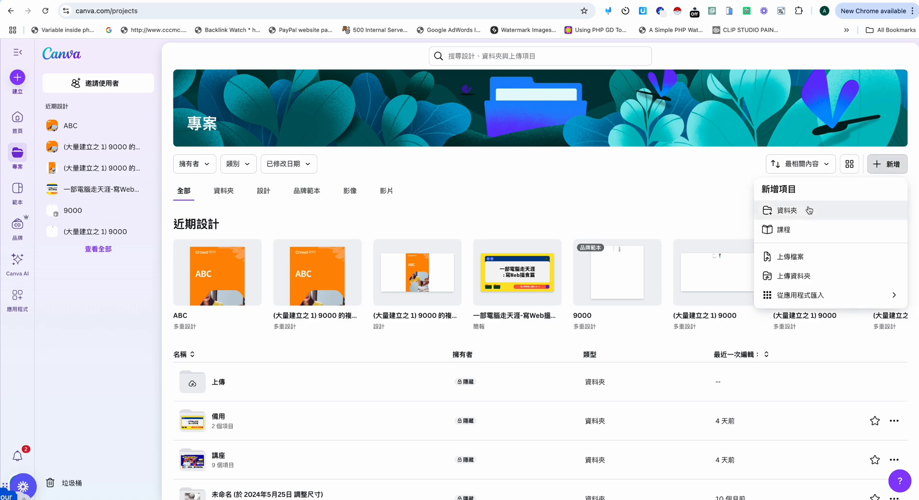
click(808, 209)
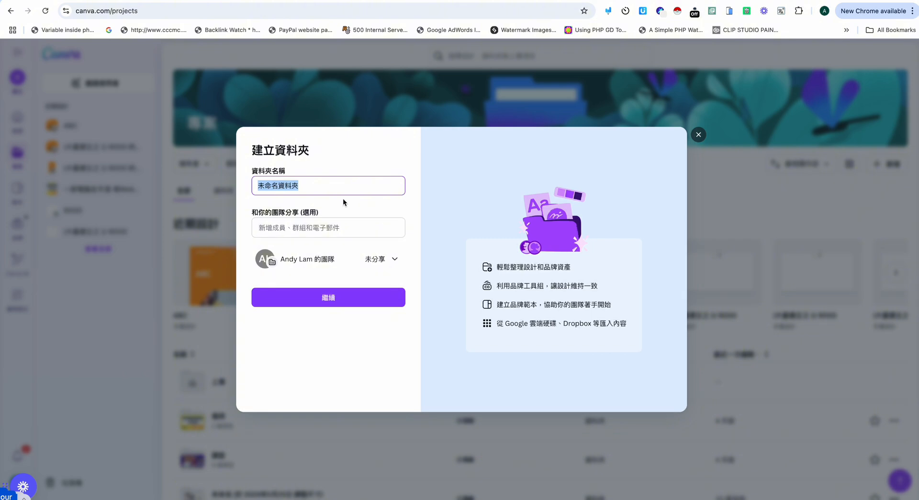
text(GYM)
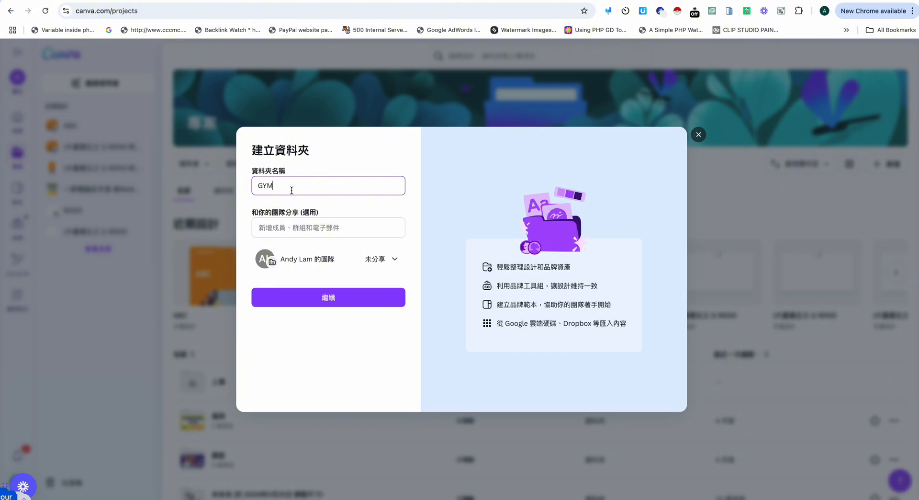
click(329, 301)
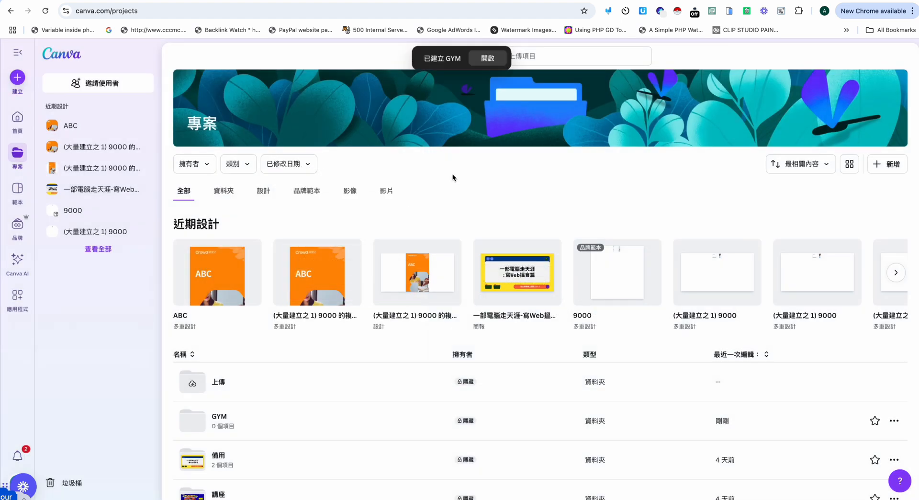
click(227, 414)
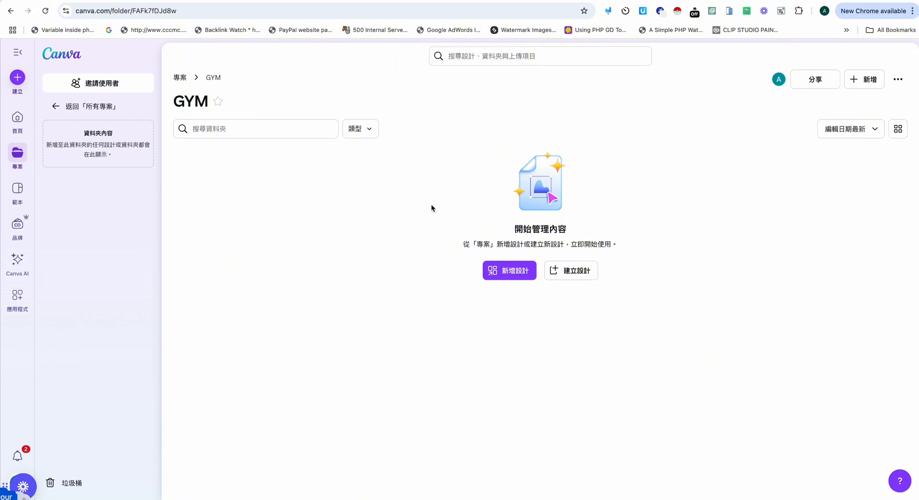
click(498, 272)
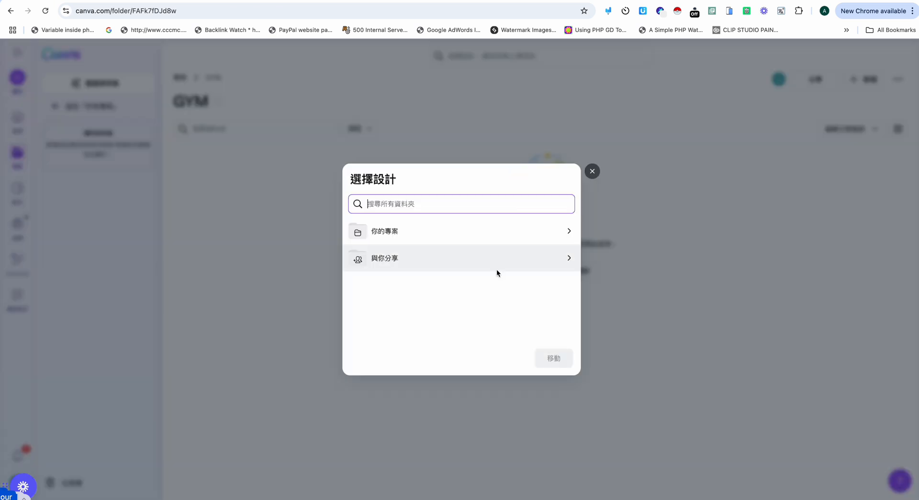
click(431, 242)
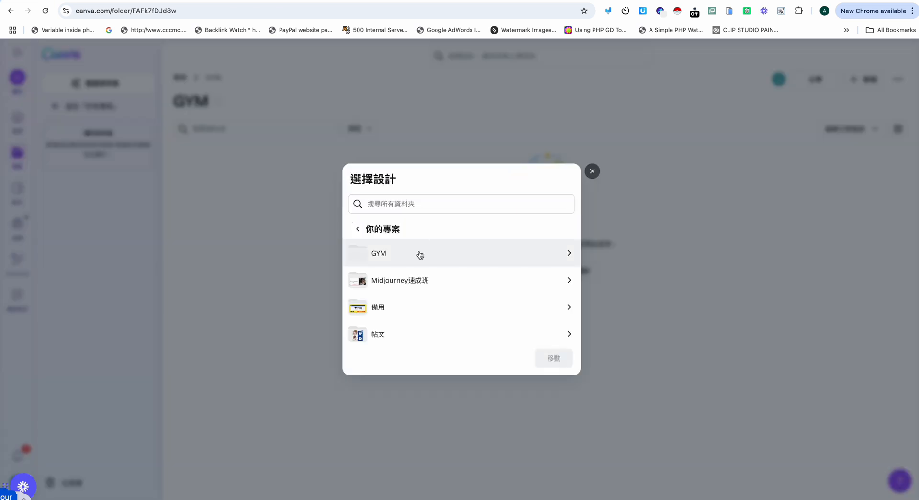
click(418, 252)
click(605, 337)
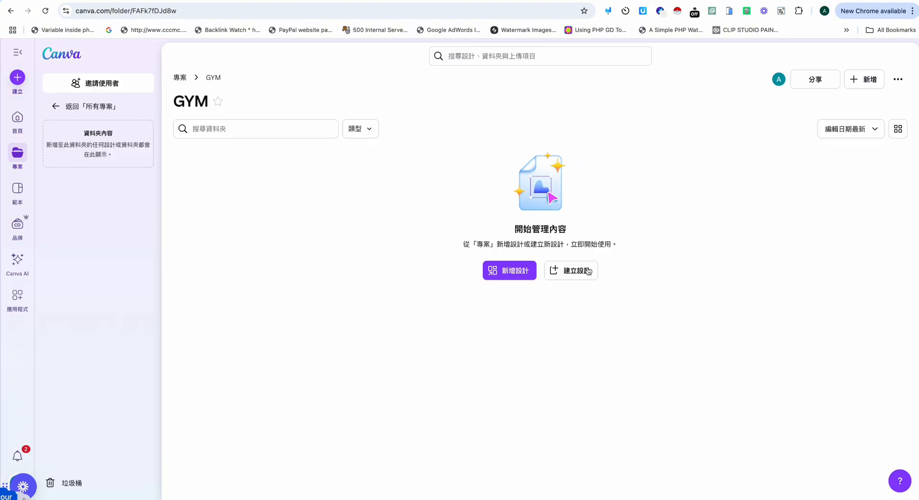
click(507, 268)
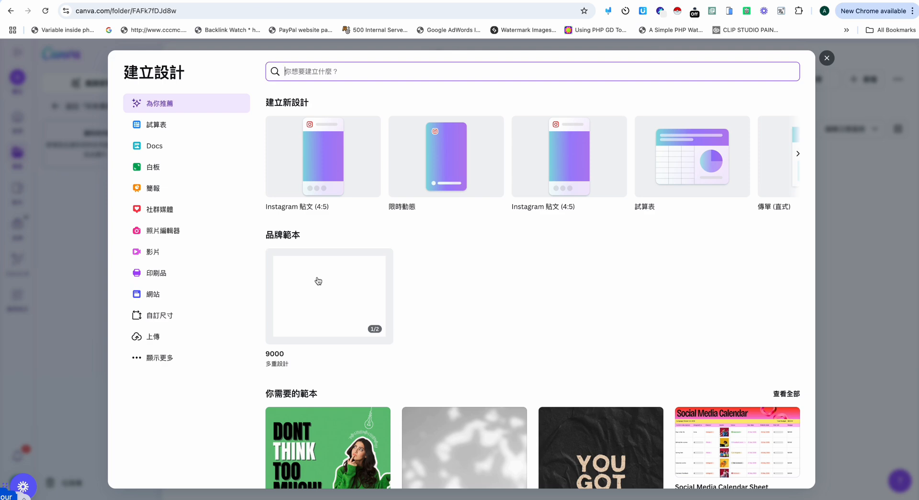
key(Escape)
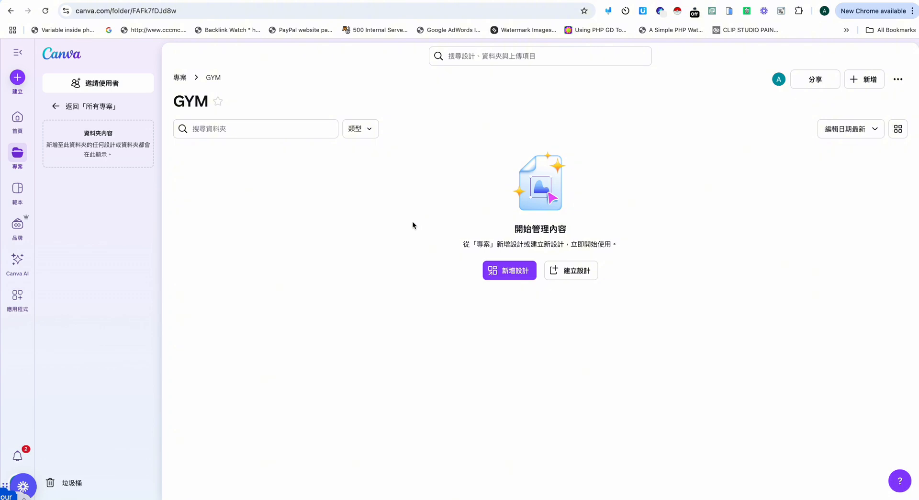
Step: Create a new design in the GYM folder from the Project Timeline Sheet spreadsheet template
click(577, 270)
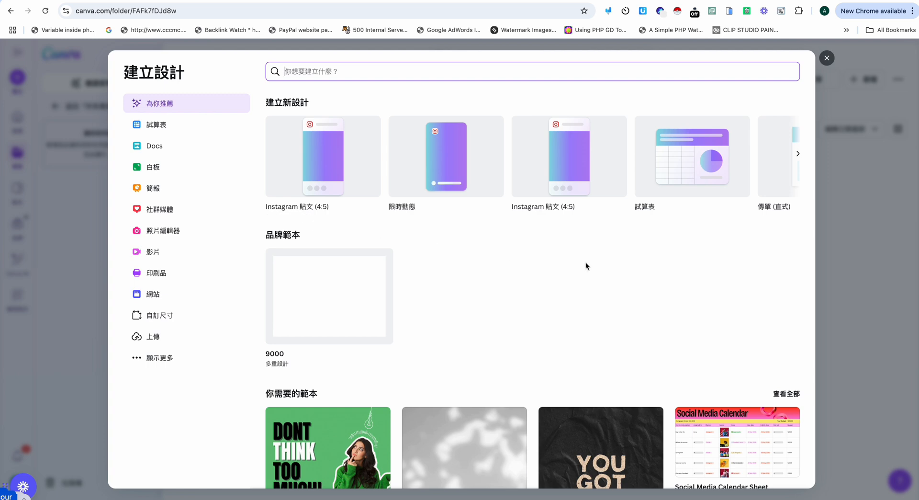
scroll(552, 275, down, 1)
scroll(553, 274, down, 8)
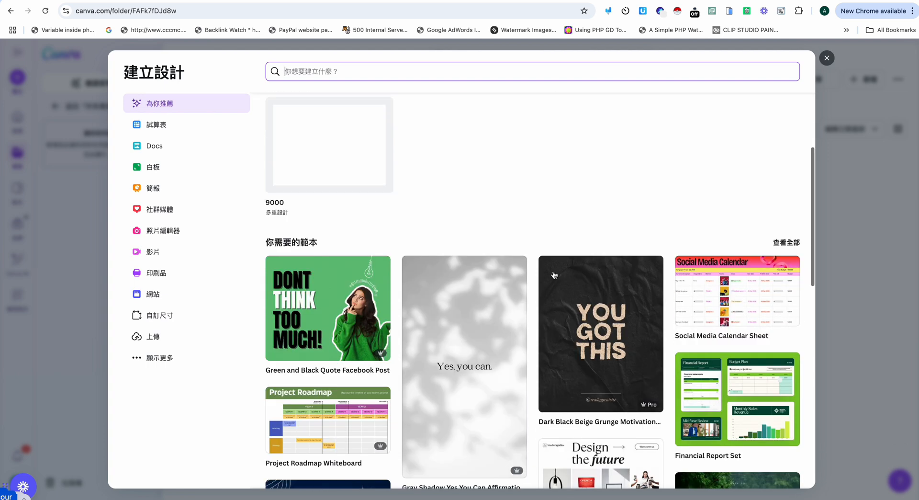
scroll(554, 275, down, 2)
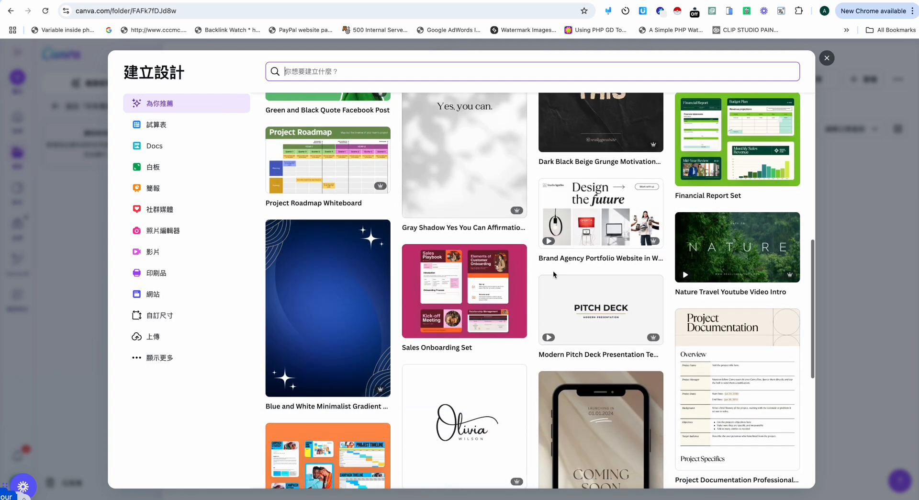
scroll(554, 274, up, 3)
scroll(554, 273, up, 2)
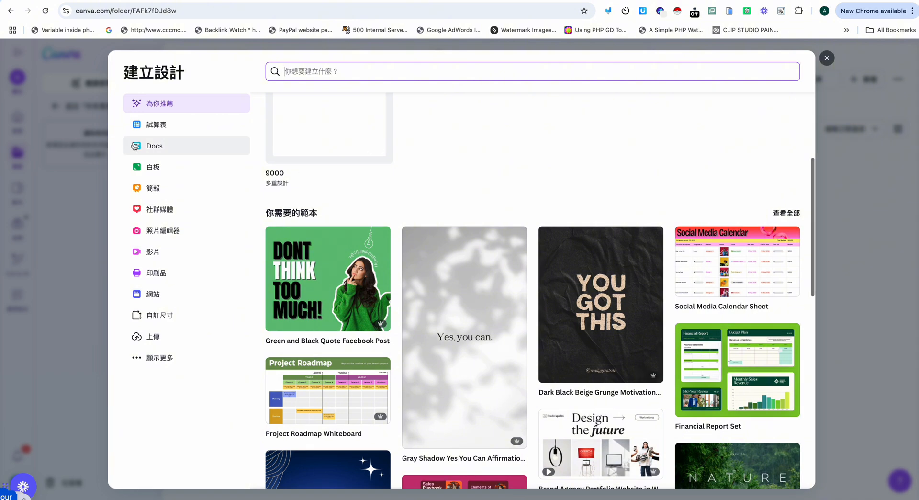
click(159, 133)
scroll(419, 218, down, 2)
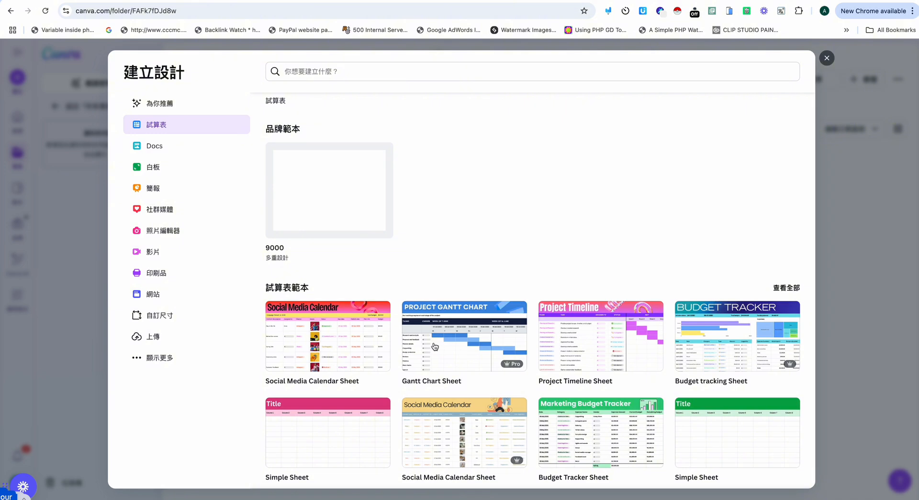
click(599, 342)
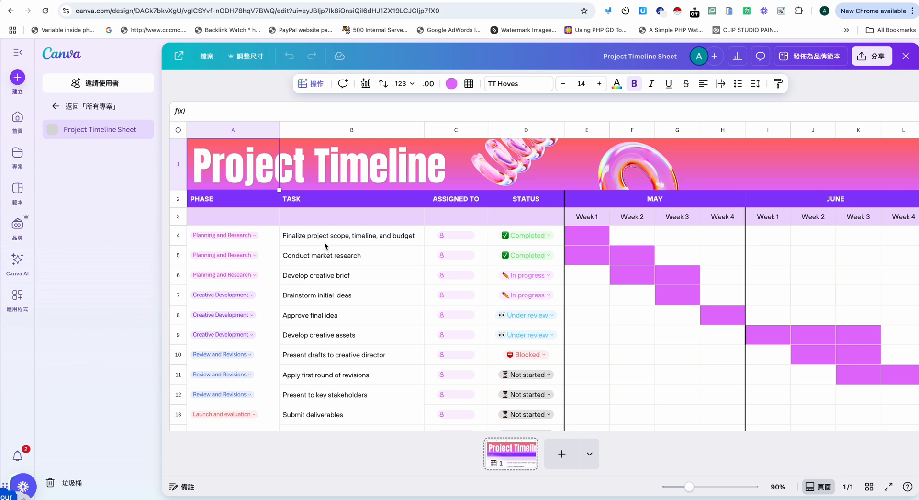
Step: Examine the task entries in the Project Timeline sheet
click(325, 242)
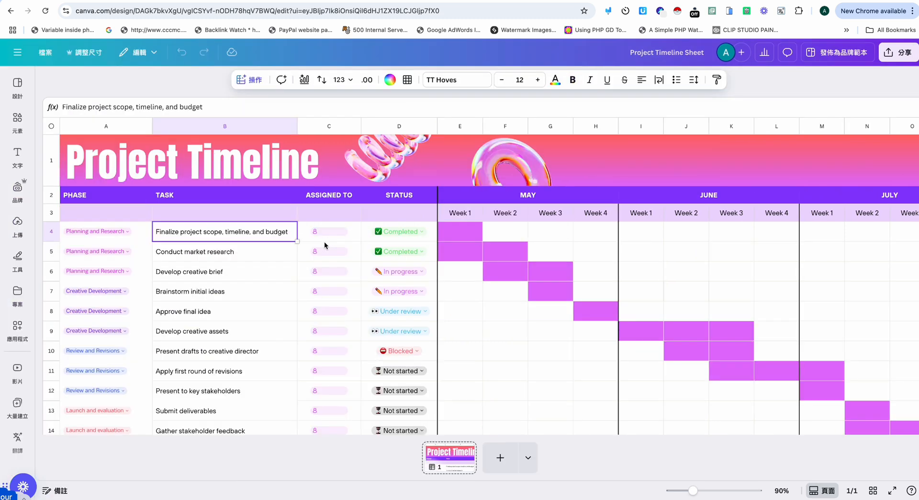
click(258, 251)
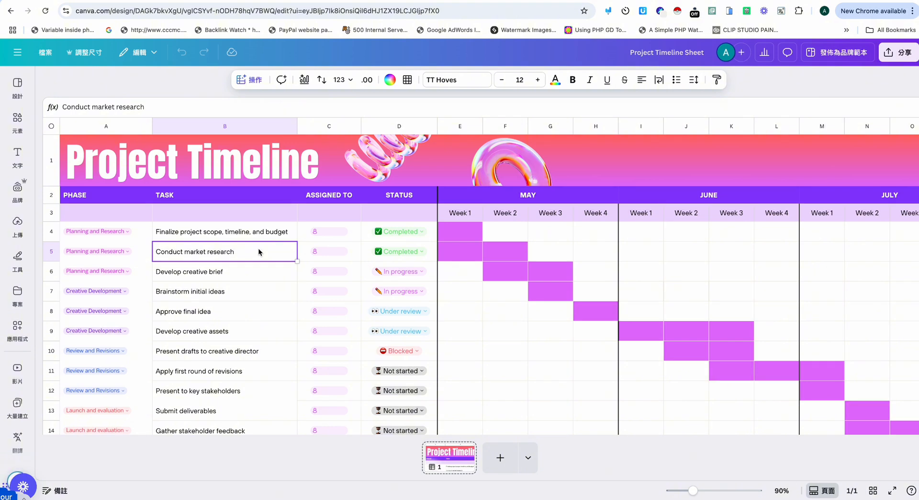
click(219, 314)
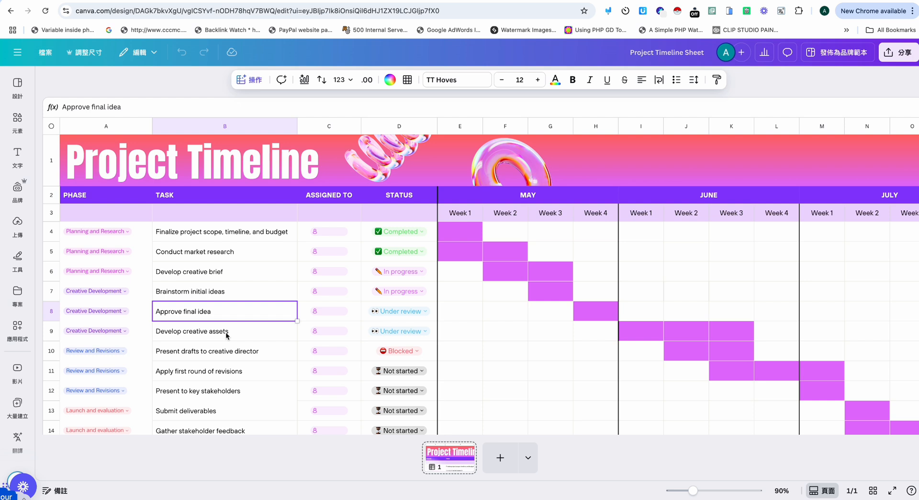
click(226, 351)
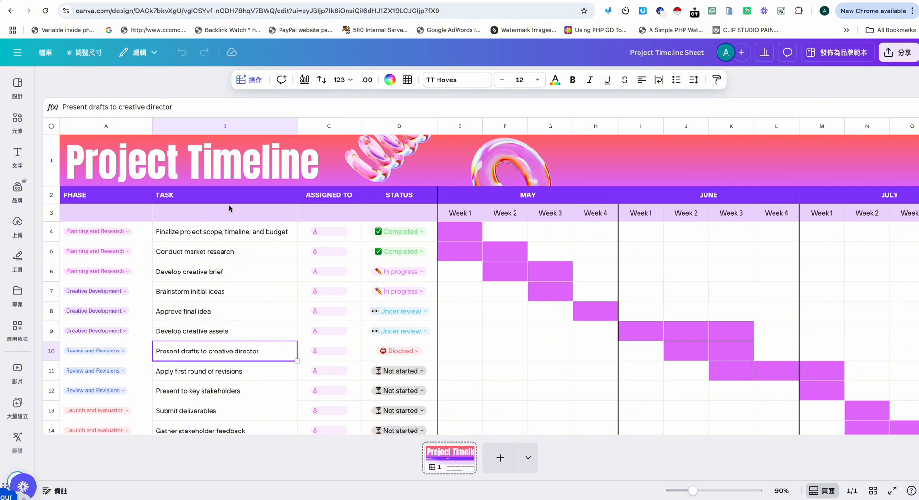
click(217, 294)
click(214, 329)
click(216, 345)
Step: Add a blank spreadsheet page to the design and insert the Competitor Analysis template as another new page
click(528, 460)
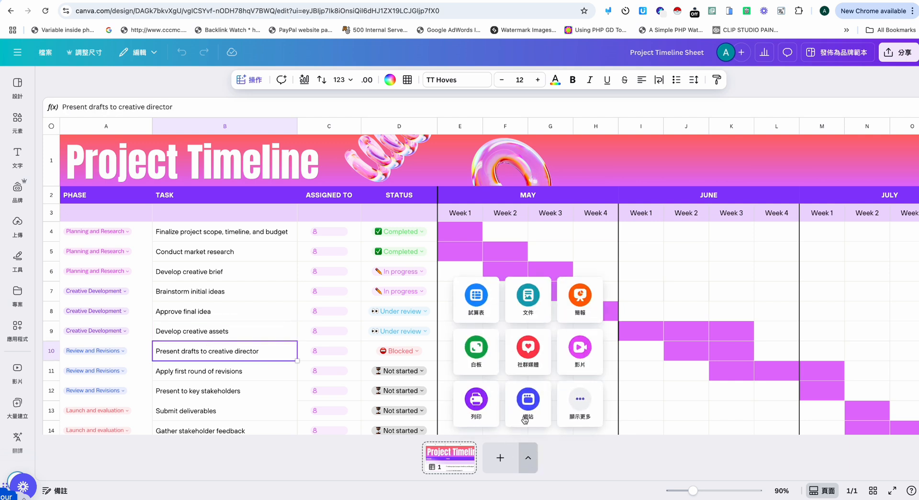
click(471, 299)
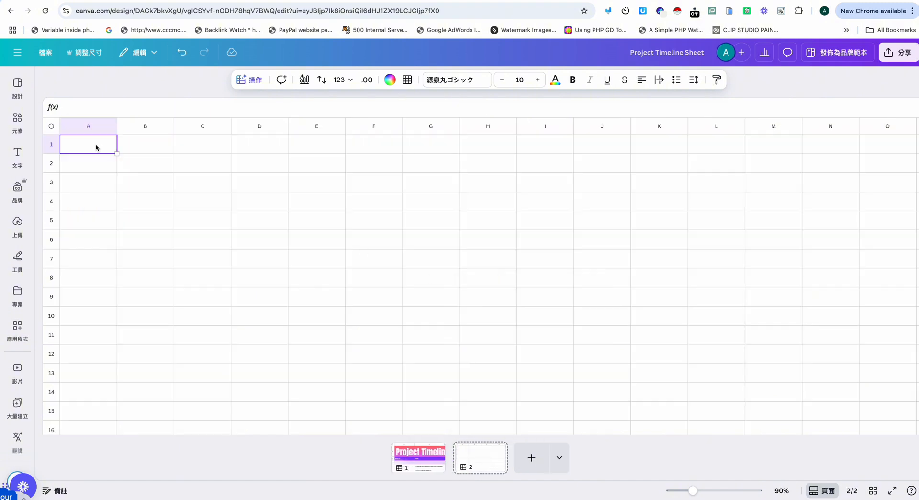
click(17, 93)
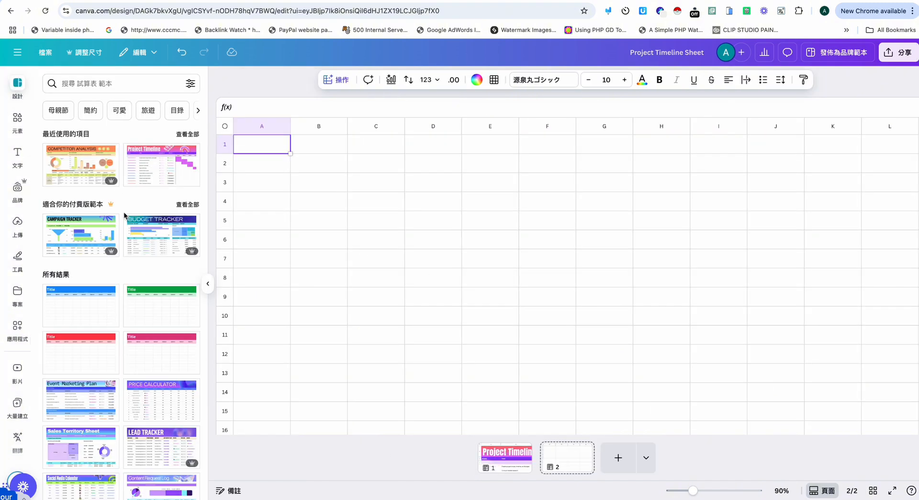
click(85, 161)
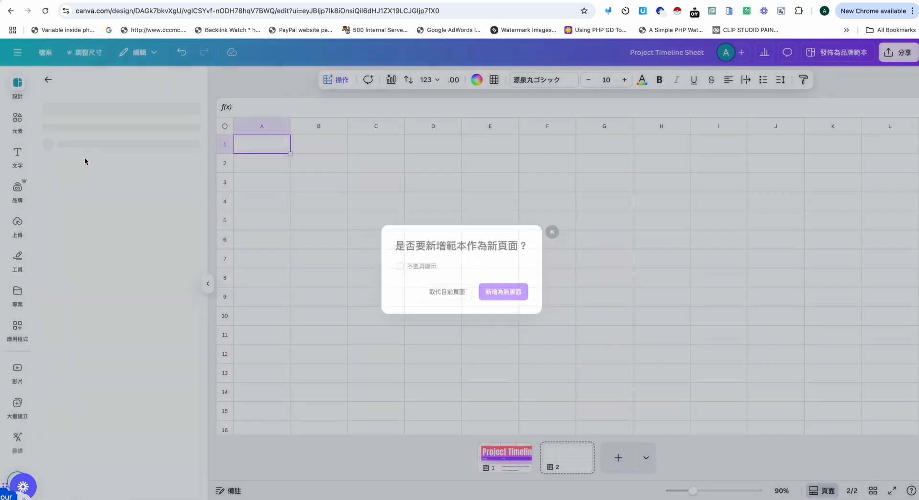
click(503, 296)
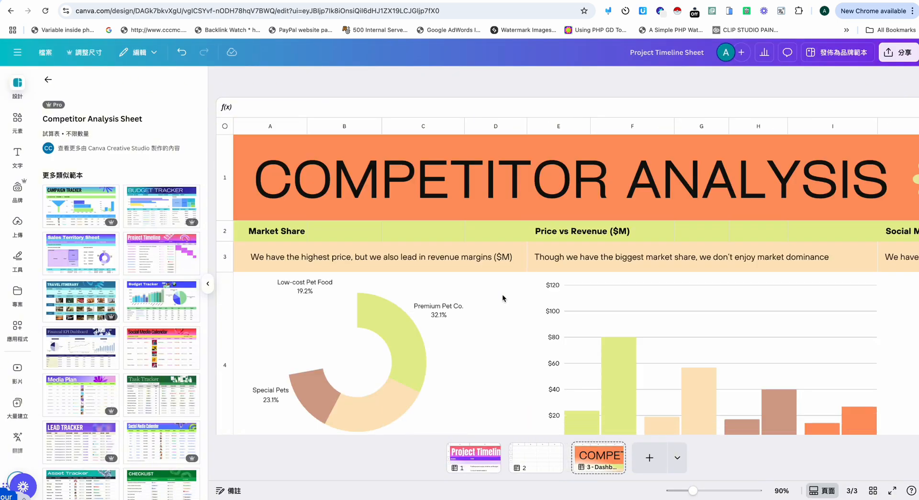
Step: Examine the market share chart and the company data table on the Competitor Analysis page
click(502, 297)
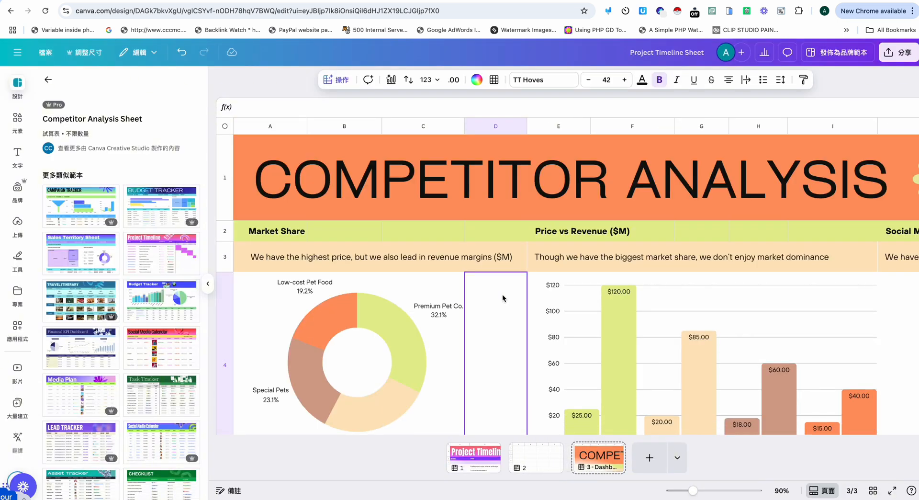
scroll(412, 299, down, 2)
click(412, 299)
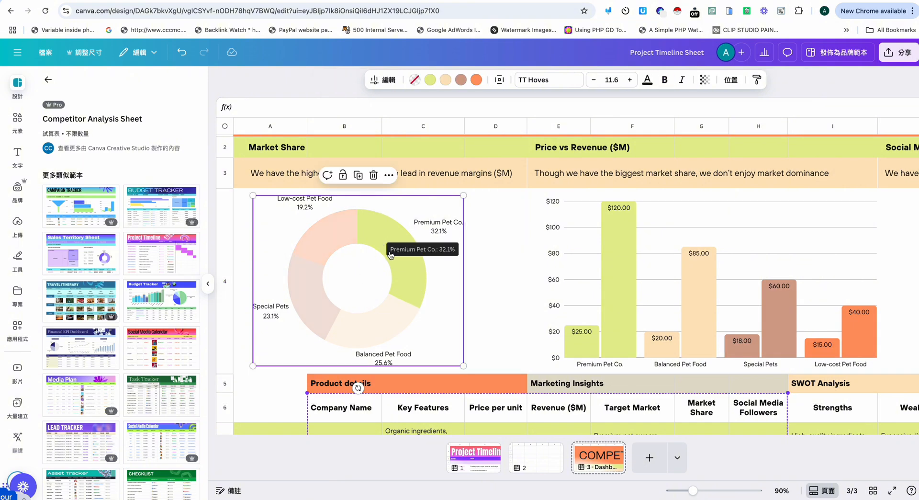
scroll(392, 268, down, 4)
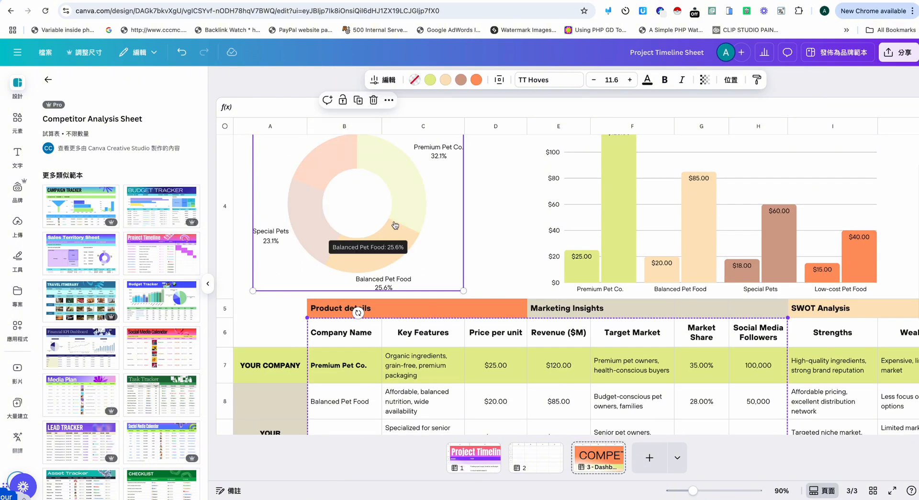
scroll(367, 296, down, 1)
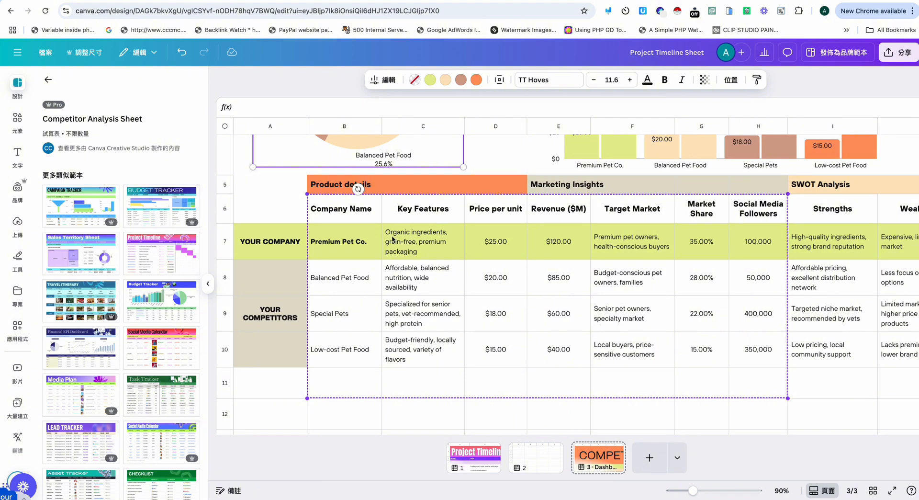
click(477, 256)
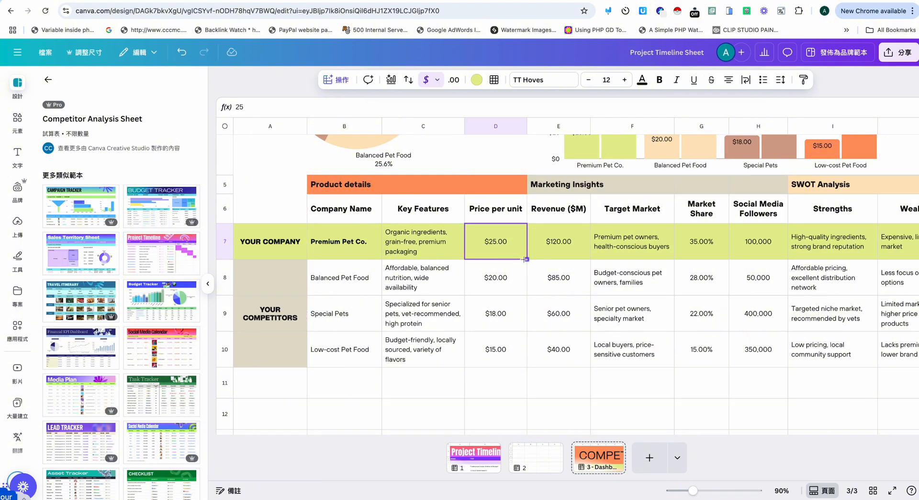
click(498, 278)
click(492, 306)
Step: Start Magic Charts on the company table range B6:H10 and preview the circle and bar chart types
click(334, 209)
drag(334, 209, 753, 341)
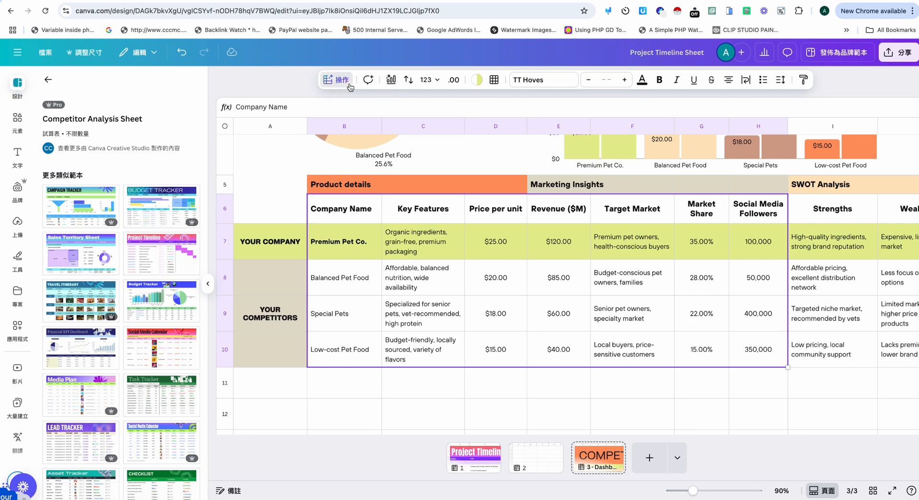
click(339, 80)
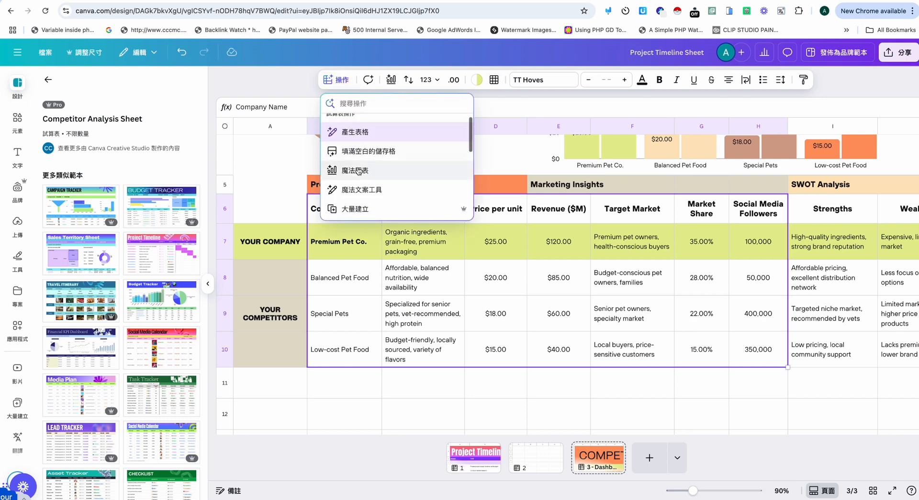
click(352, 174)
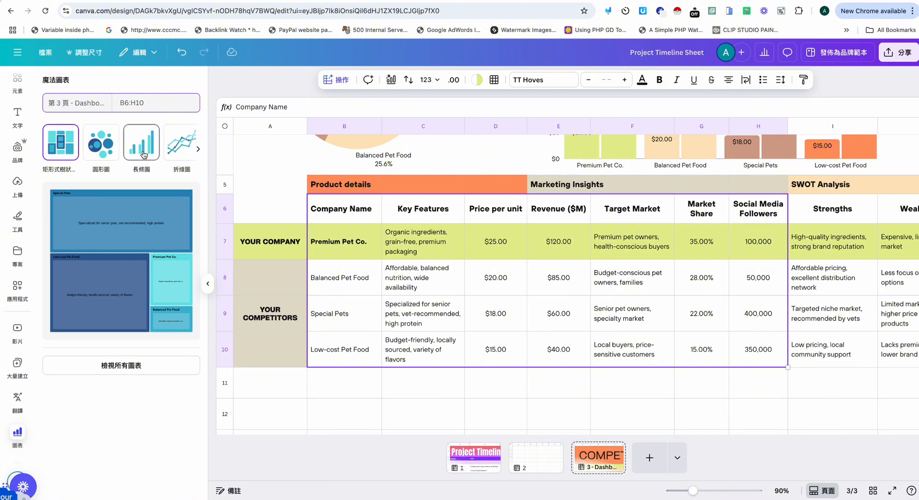
click(107, 145)
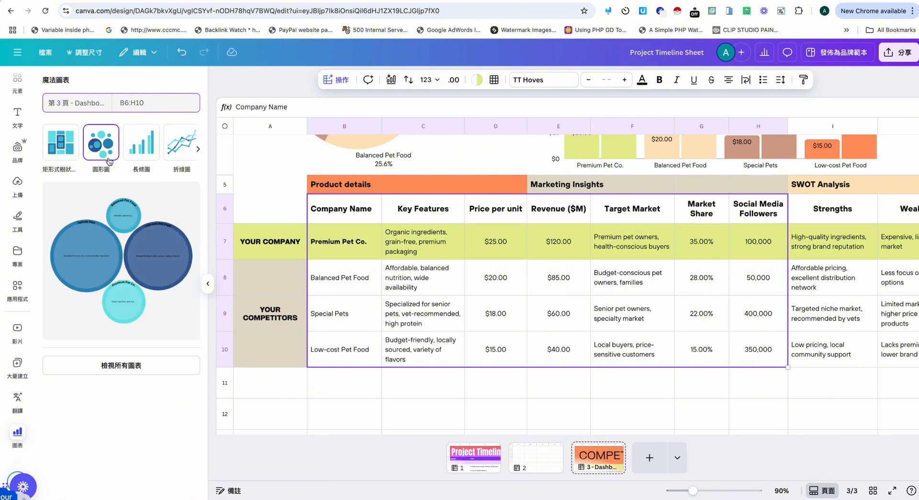
click(142, 142)
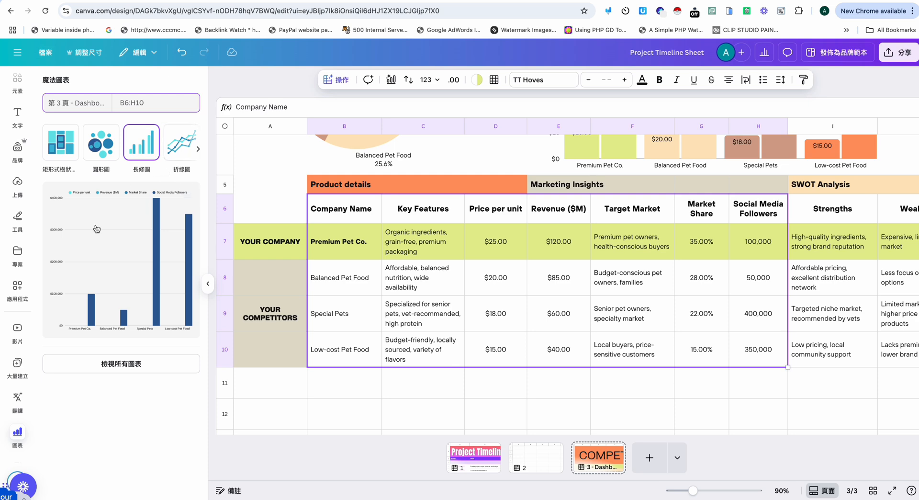
Step: Insert a stacked bar chart with vertical bars from the full chart list, shrink it and place it beside the Social Media Followers column
click(128, 371)
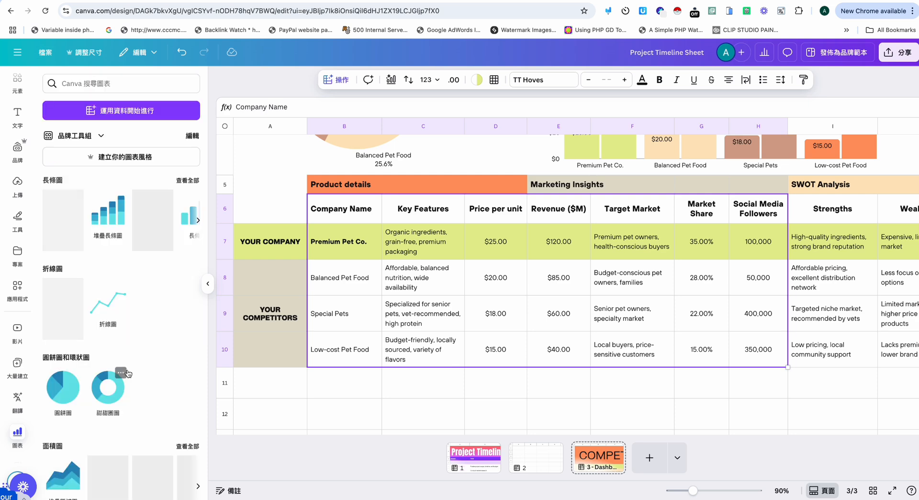
click(118, 208)
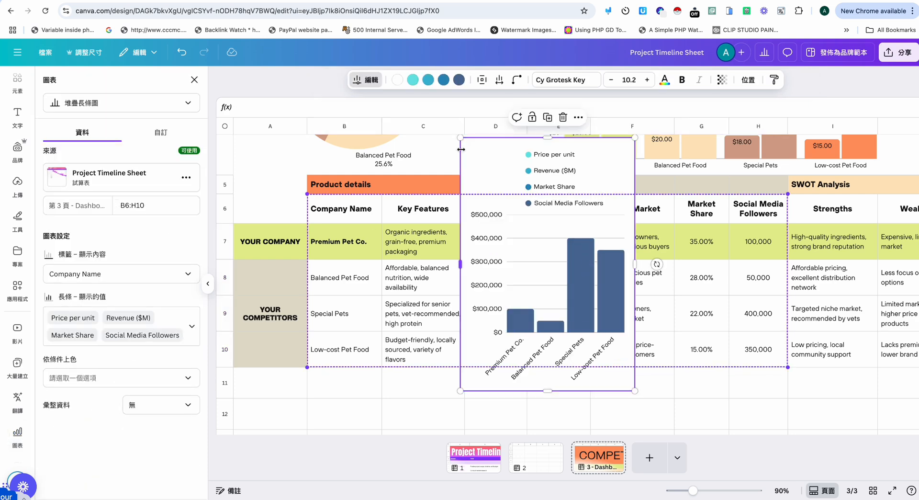
drag(460, 138, 517, 218)
drag(578, 303, 837, 307)
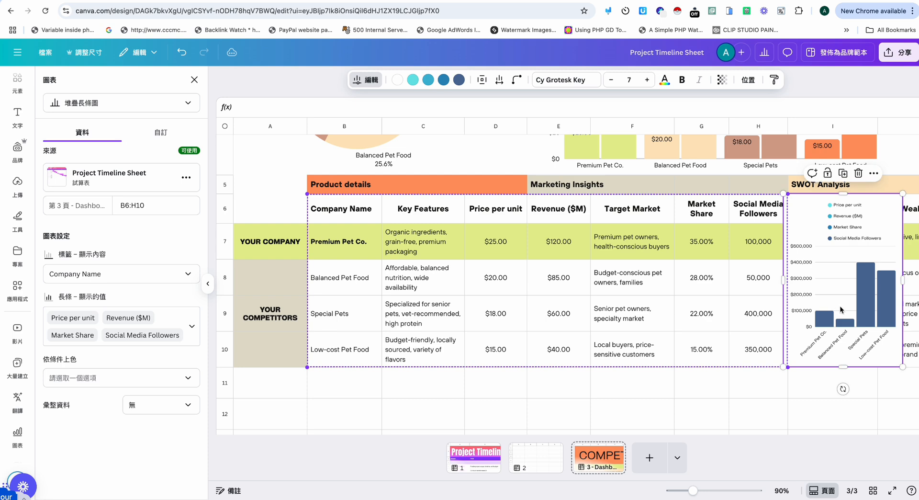
Step: Set the Social Media Followers value for Special Pets to 10000
click(755, 314)
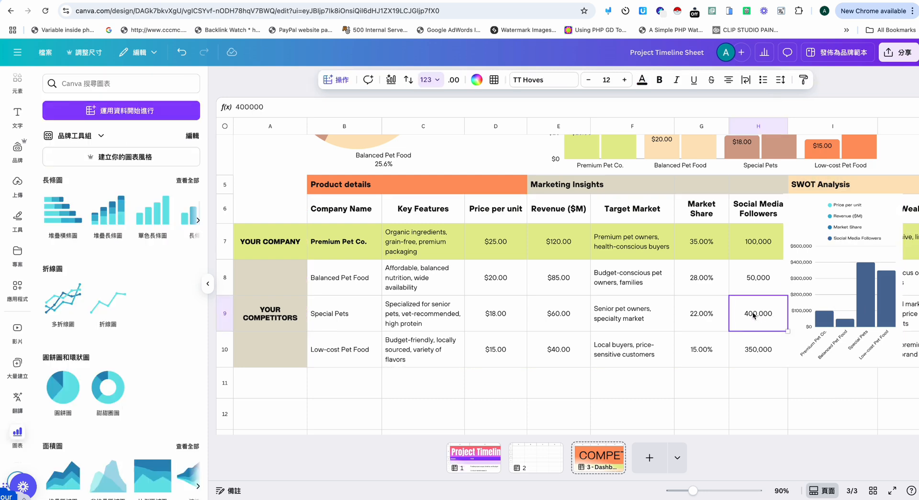
text(10000)
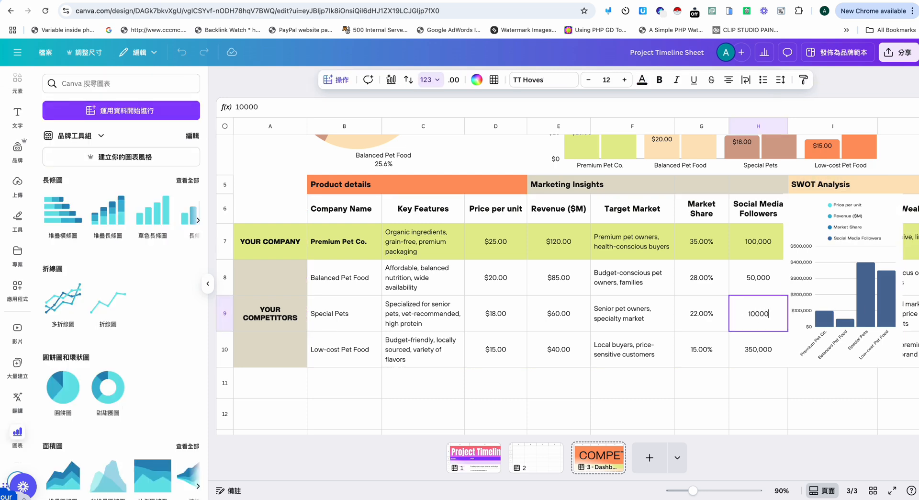
key(Return)
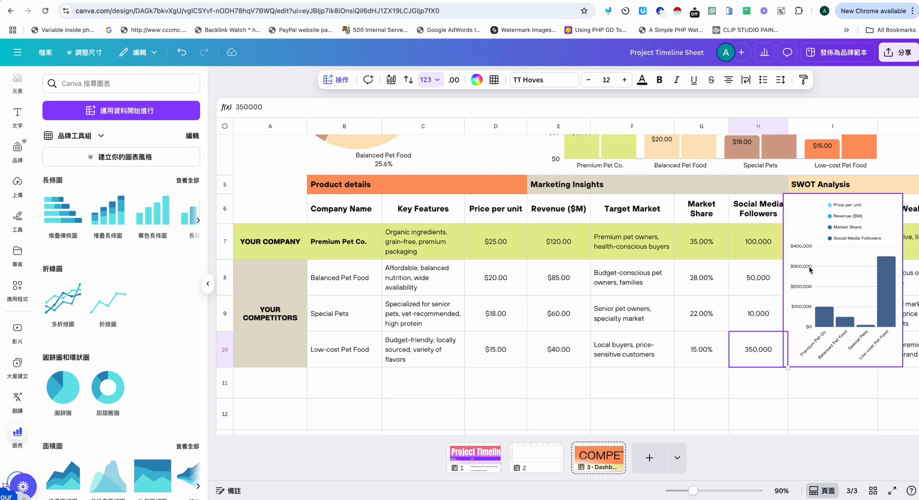
click(699, 246)
click(697, 275)
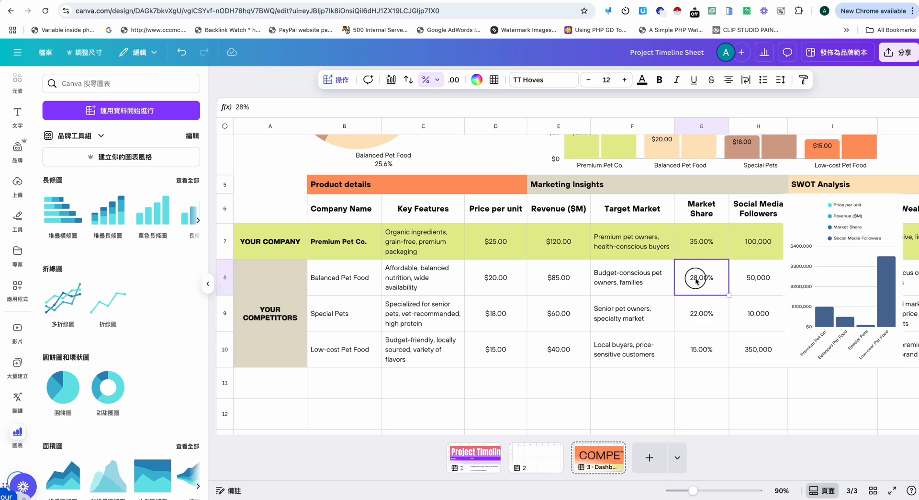
click(696, 320)
click(798, 304)
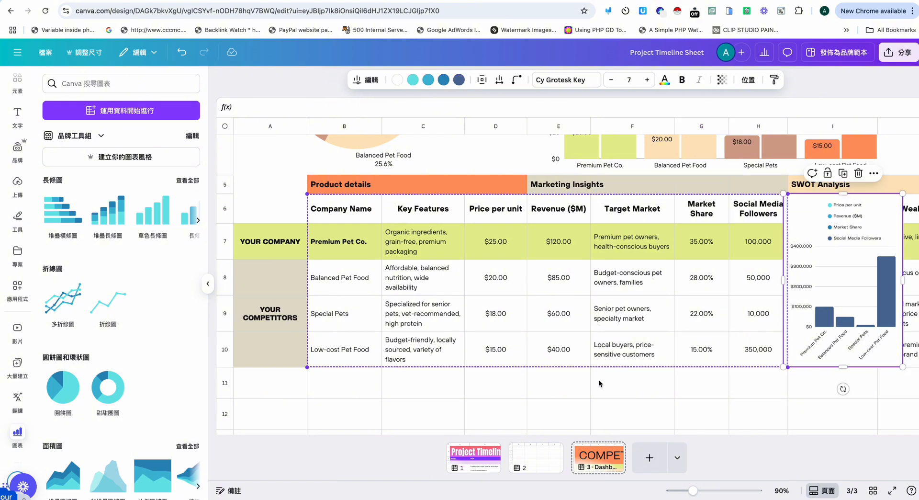
scroll(590, 378, up, 3)
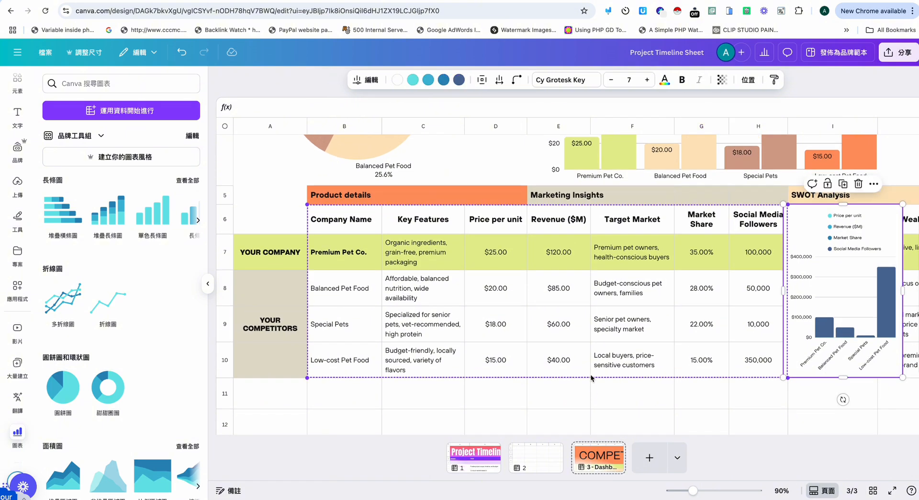
Step: Delete the blank spreadsheet page between the Project Timeline and Competitor Analysis pages
click(535, 459)
click(550, 451)
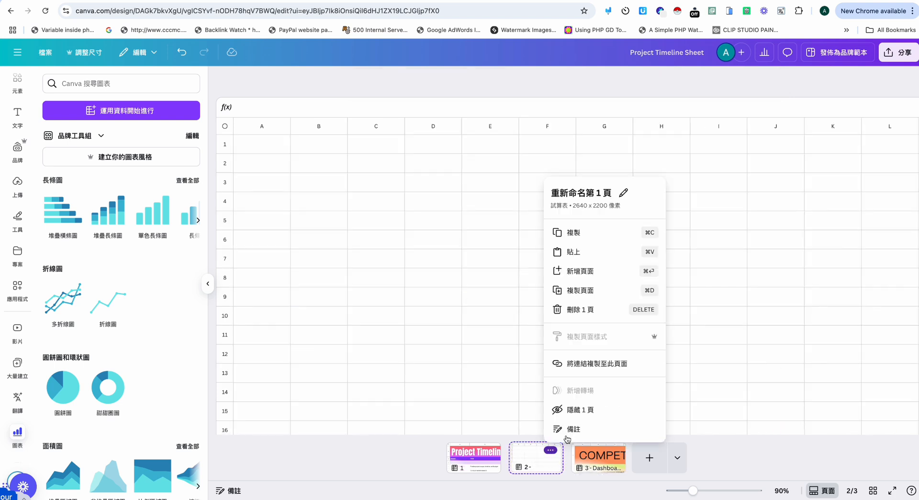
click(575, 309)
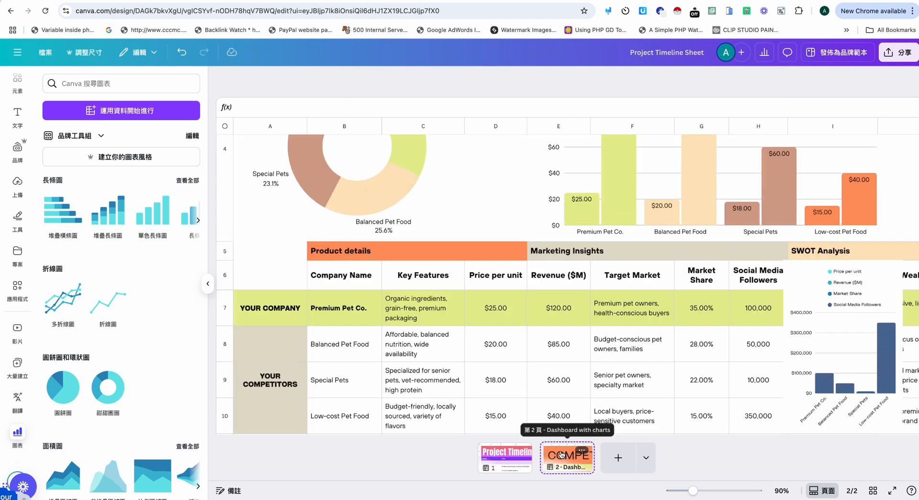
Step: Add a whiteboard page after the Competitor Analysis page
scroll(487, 372, up, 5)
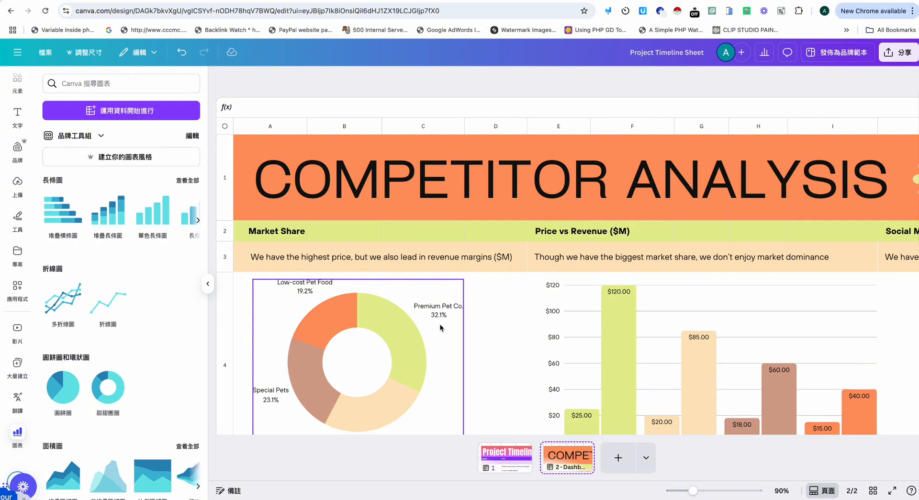
scroll(440, 327, down, 5)
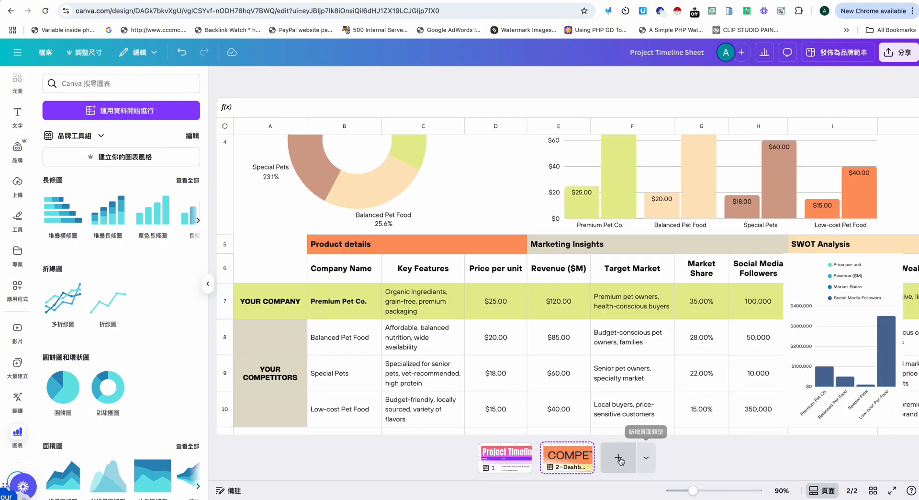
click(641, 457)
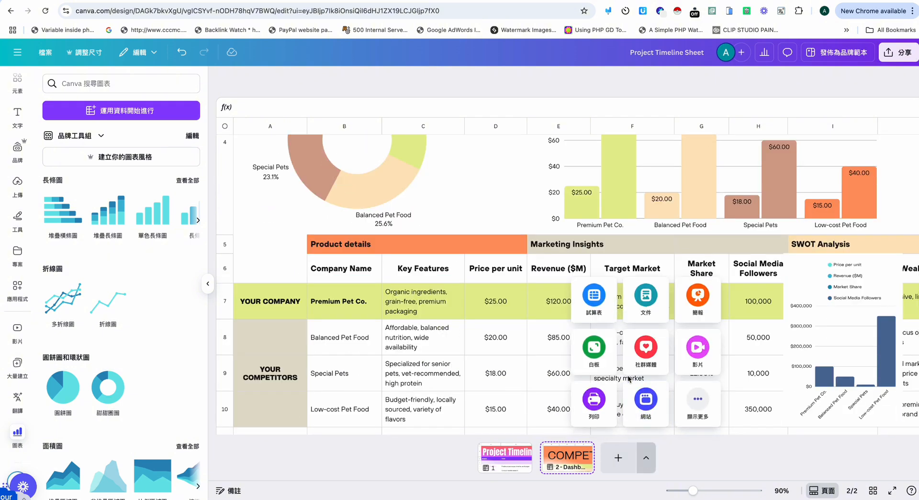
click(597, 355)
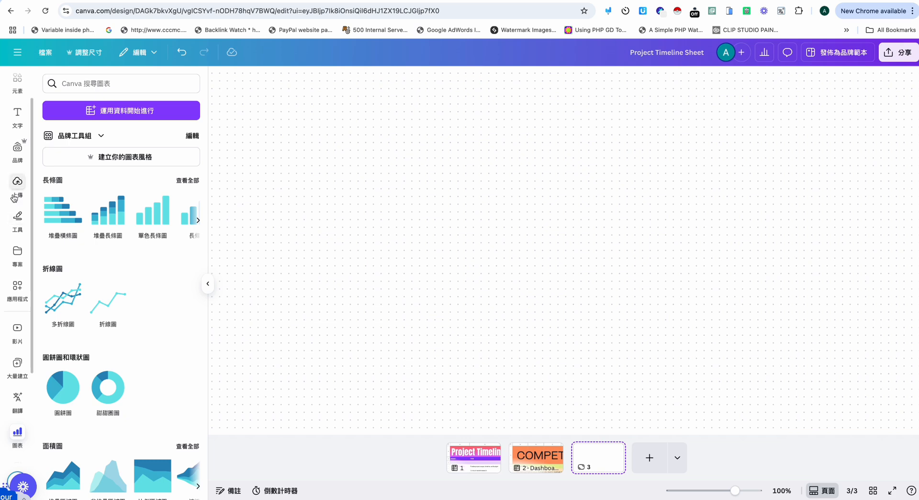
Step: Search the elements library for "gym"
click(17, 80)
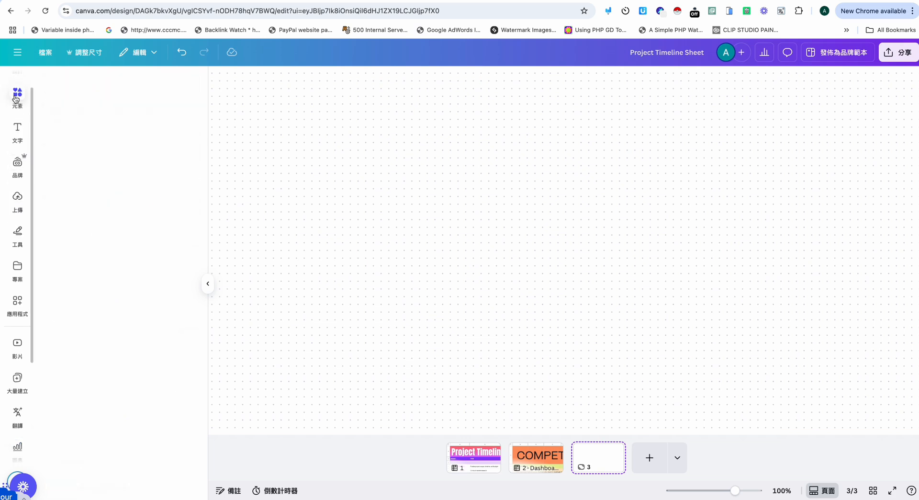
click(86, 85)
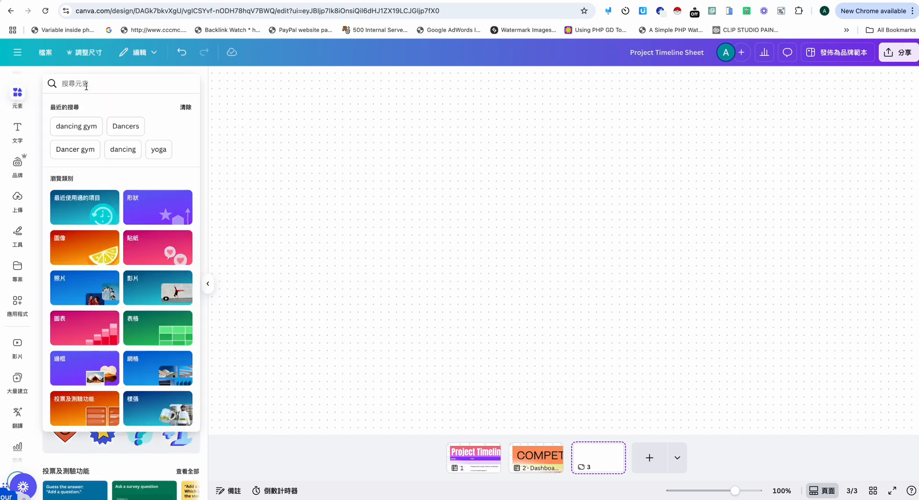
text(gym)
key(Return)
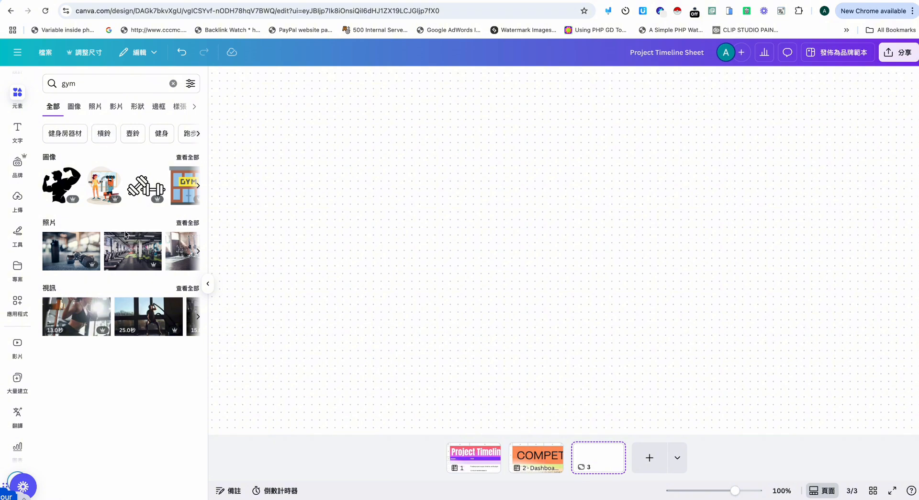
Step: Insert the photo of the muscular man lifting dumbbells, shrink it and place it in the upper part of the whiteboard
scroll(99, 255, right, 3)
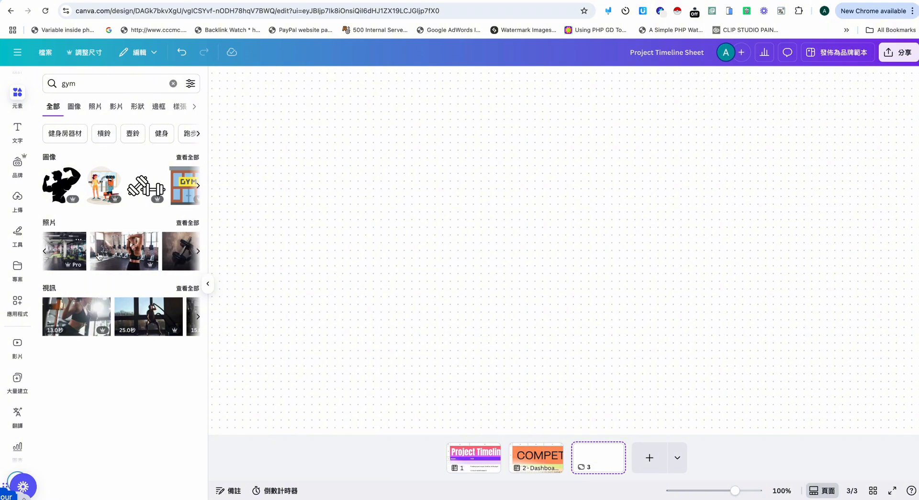
scroll(113, 253, right, 2)
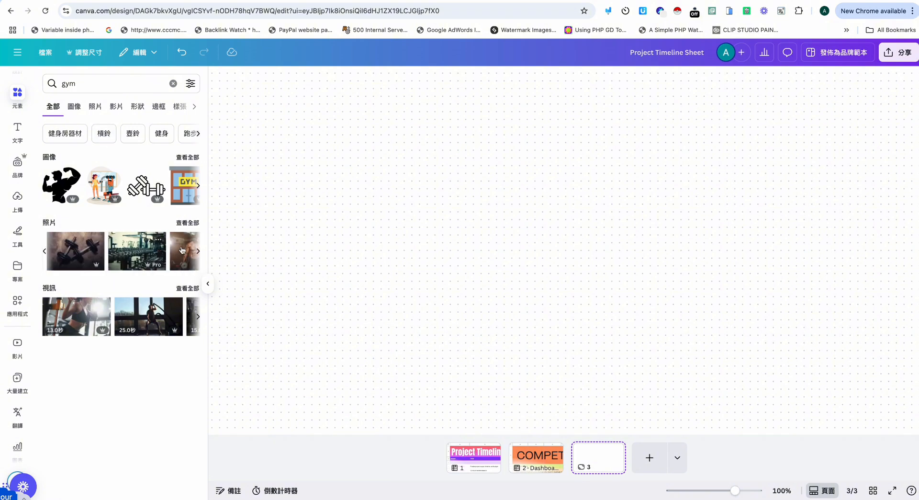
click(184, 251)
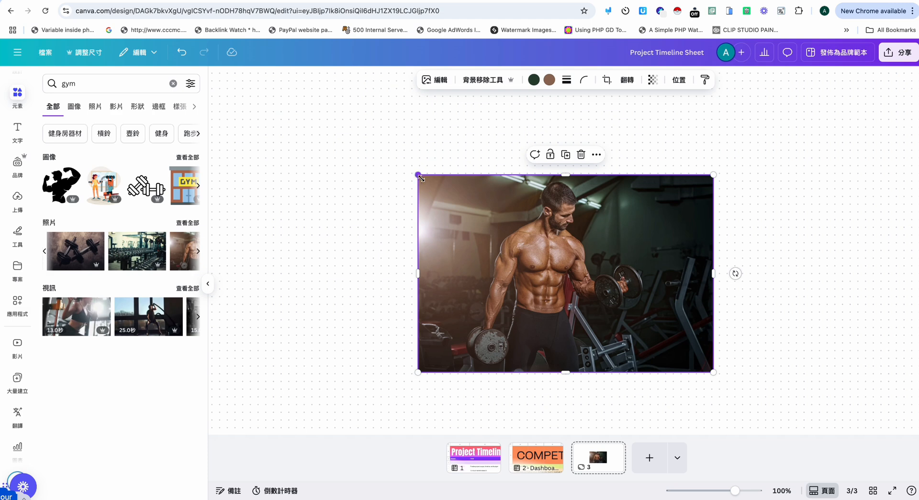
drag(418, 175, 544, 259)
drag(591, 288, 378, 149)
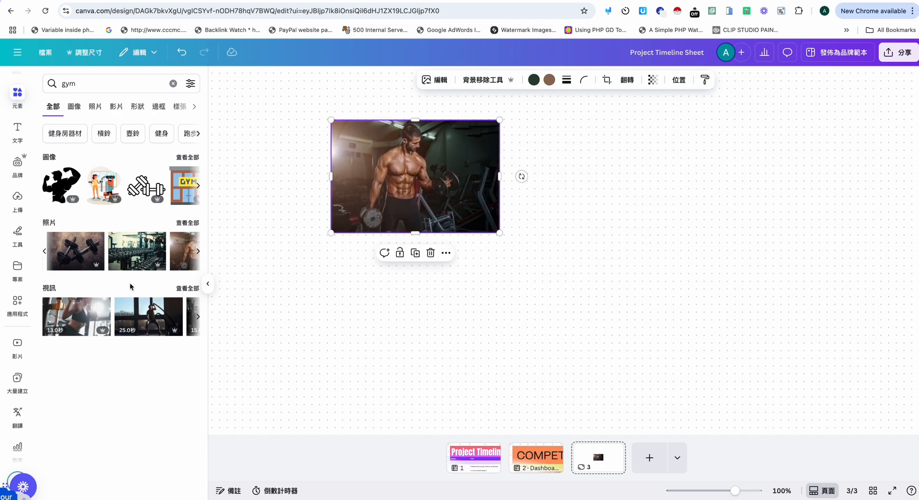
Step: Insert the dumbbell rack photo, shrink it and place it to the right of the man's photo
click(137, 251)
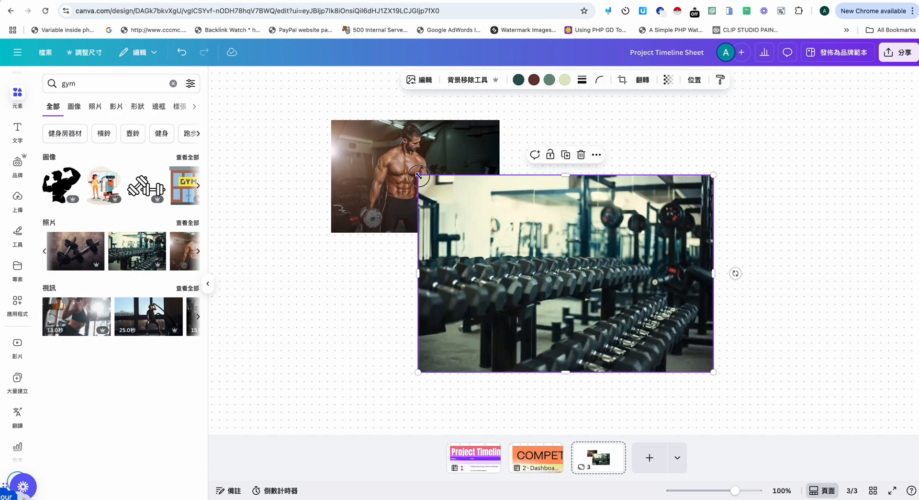
drag(417, 175, 531, 250)
drag(583, 298, 559, 172)
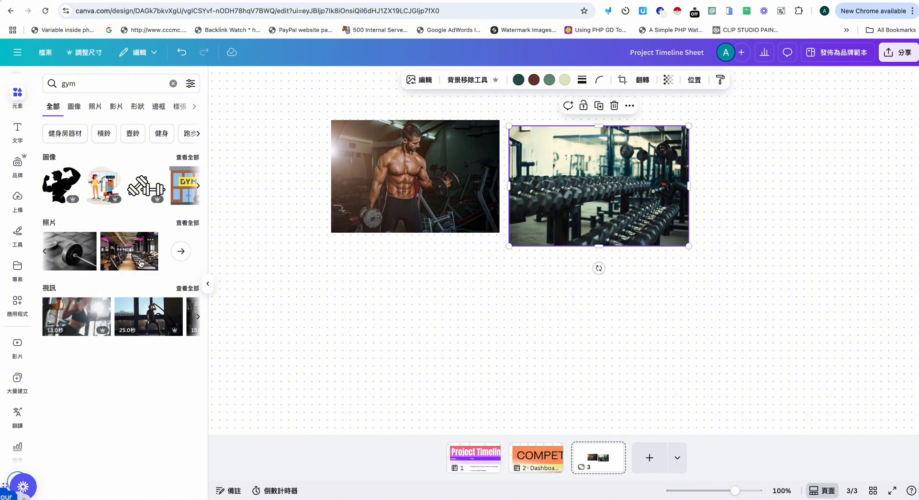
Step: Insert the photo of the gym hall with treadmills, shrink it and place it below the man's photo
click(140, 262)
drag(511, 246, 344, 287)
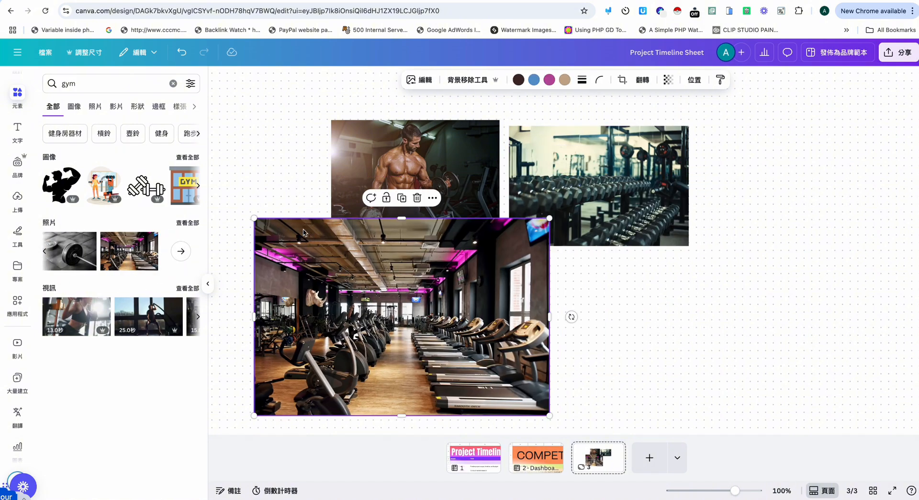
drag(253, 220, 345, 261)
drag(390, 282, 361, 260)
Step: Add a heading reading "GYM" and place it to the right of the treadmill photo
click(18, 129)
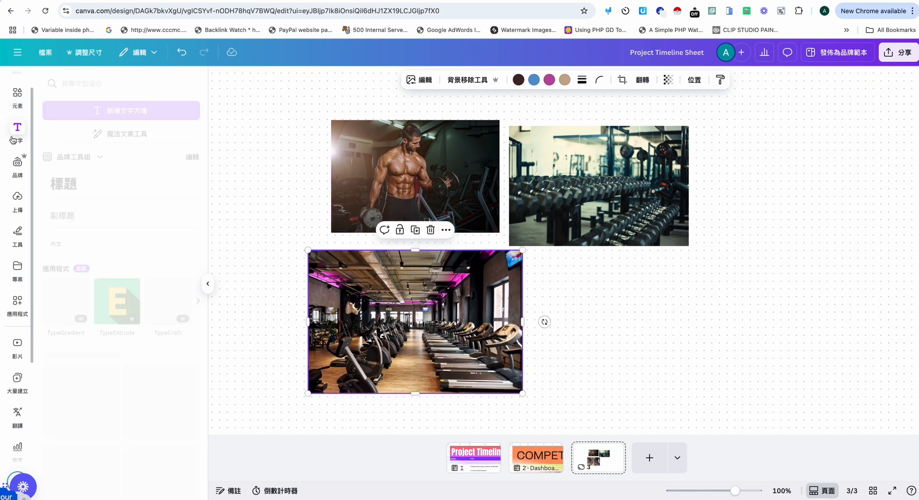
click(106, 187)
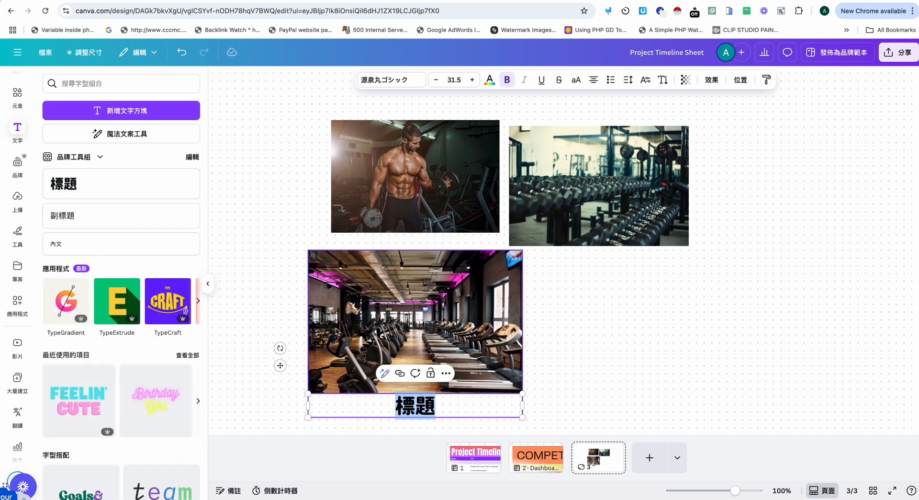
text(GYM)
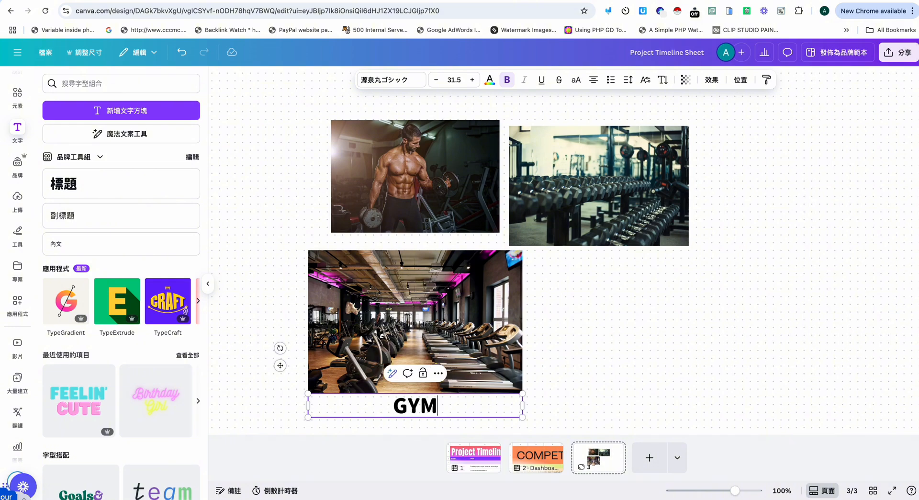
click(623, 406)
drag(431, 406, 651, 307)
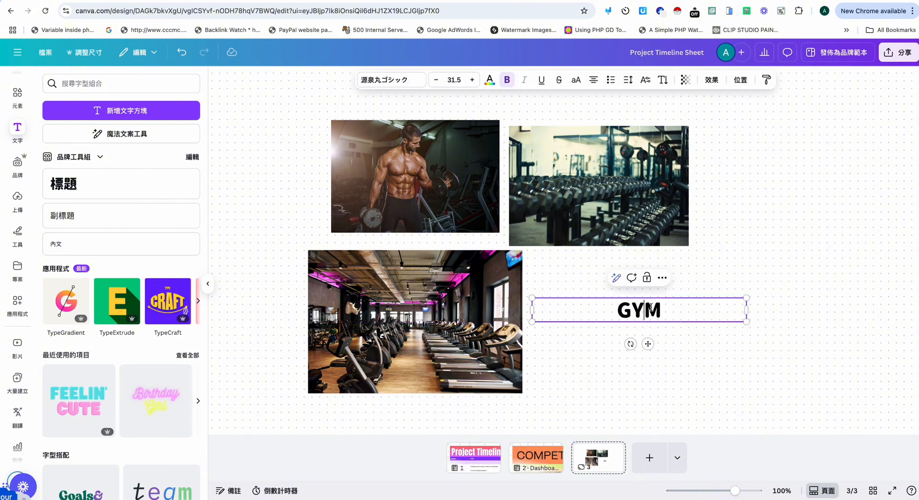
Step: Change the font of the GYM heading on the whiteboard to Sergio Trendy
double_click(651, 306)
click(390, 80)
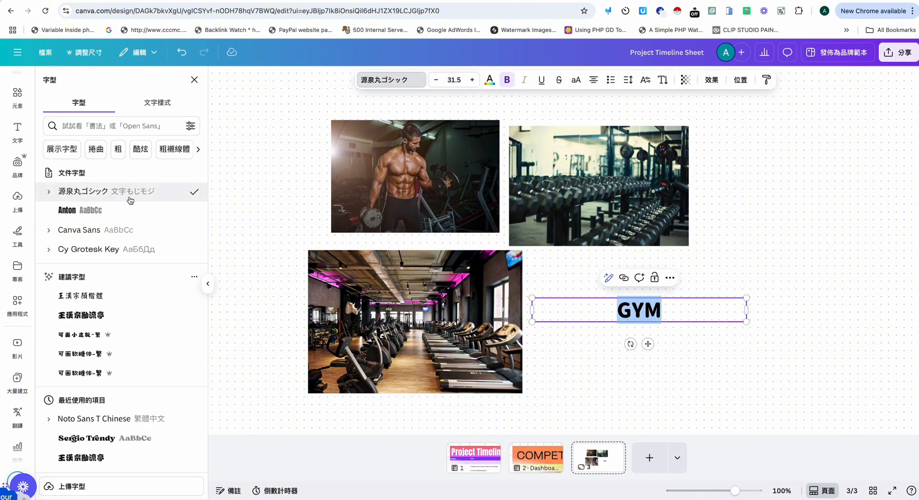
scroll(124, 263, down, 3)
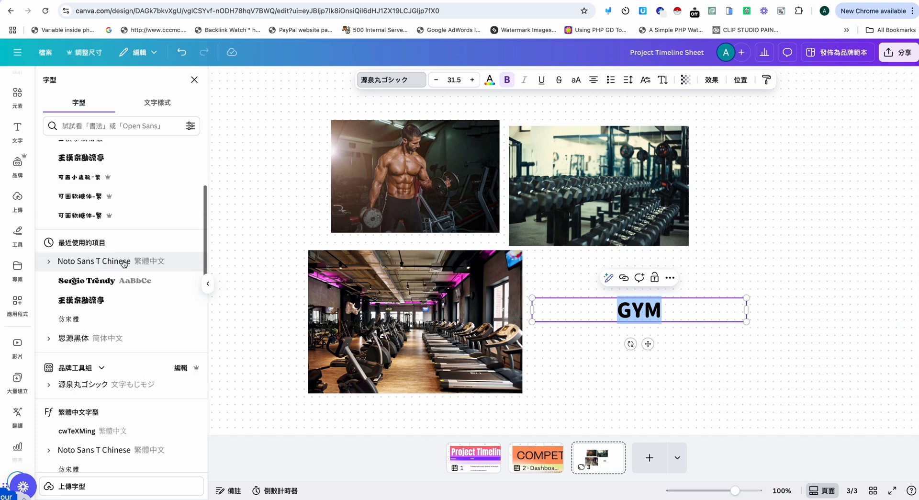
click(122, 282)
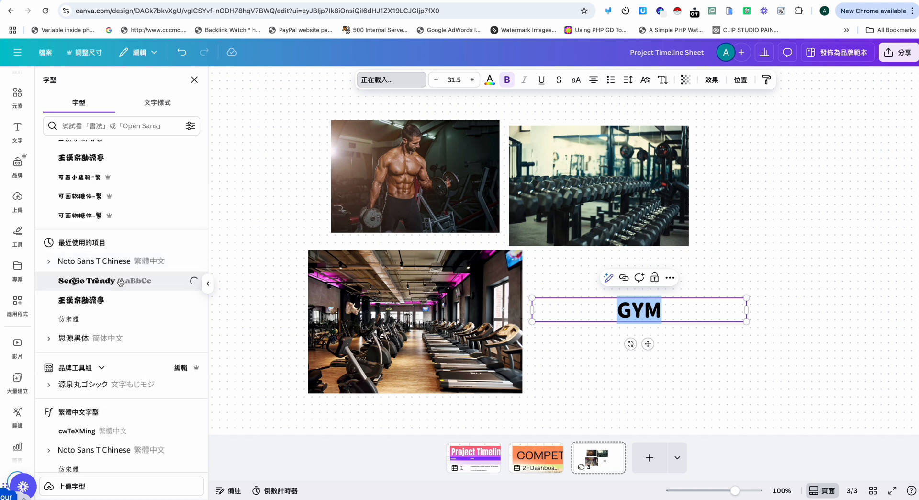
click(719, 353)
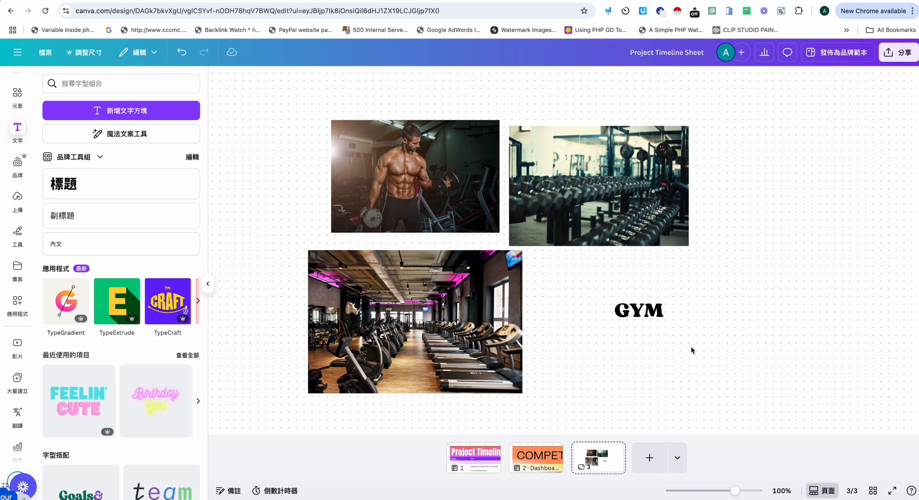
Step: Enlarge the GYM heading to about size 40 and place it just below the dumbbell rack photo
drag(689, 311, 649, 295)
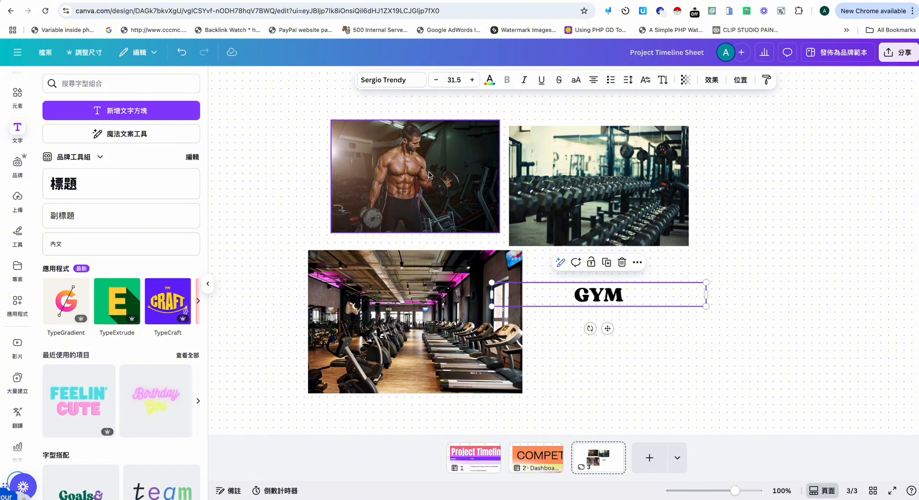
click(376, 194)
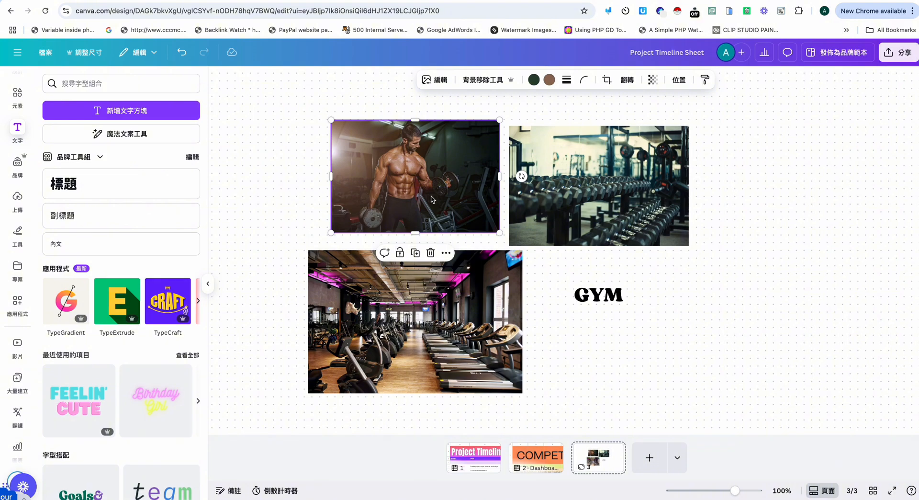
click(593, 297)
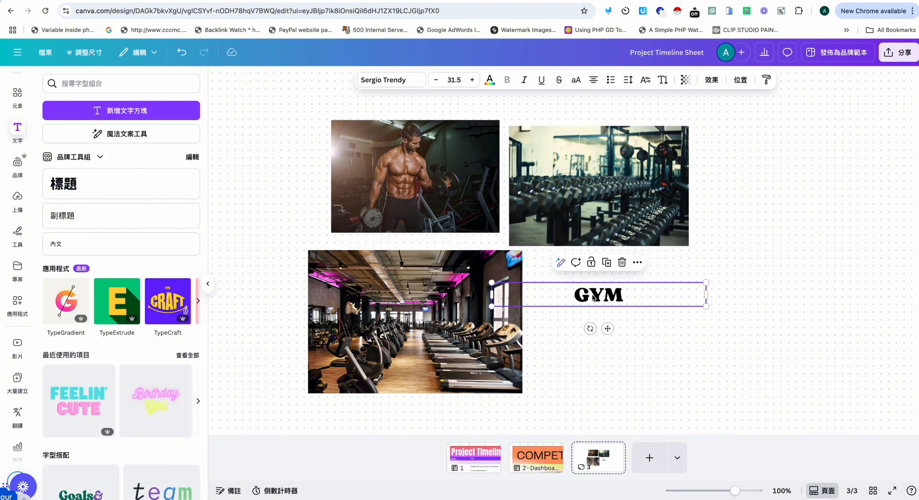
drag(706, 306, 759, 345)
drag(626, 306, 579, 277)
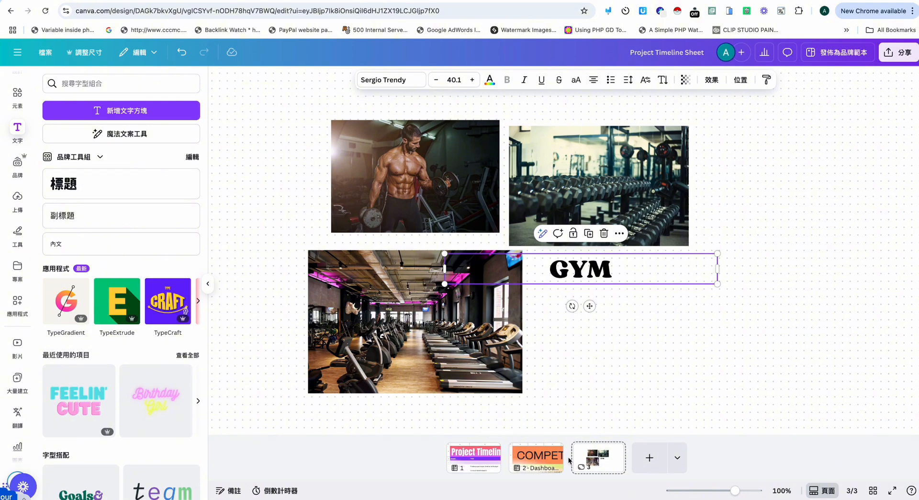
click(540, 366)
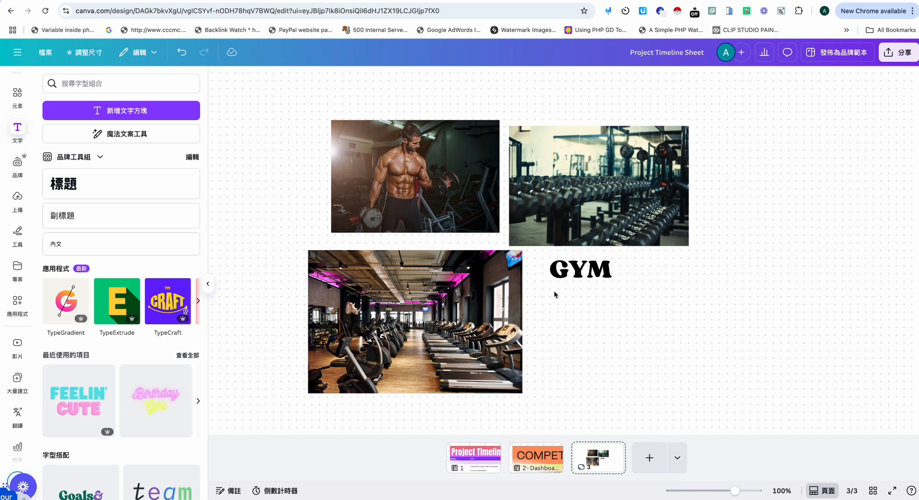
Step: Add a presentation page and apply the Liceria Co. cover slide from the Yellow White Professional Product Branding Service Presentation template
click(676, 457)
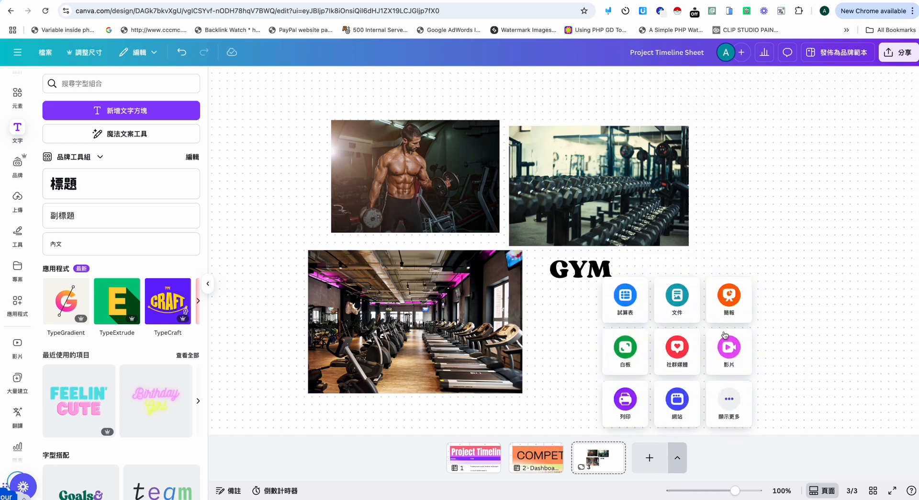
click(729, 303)
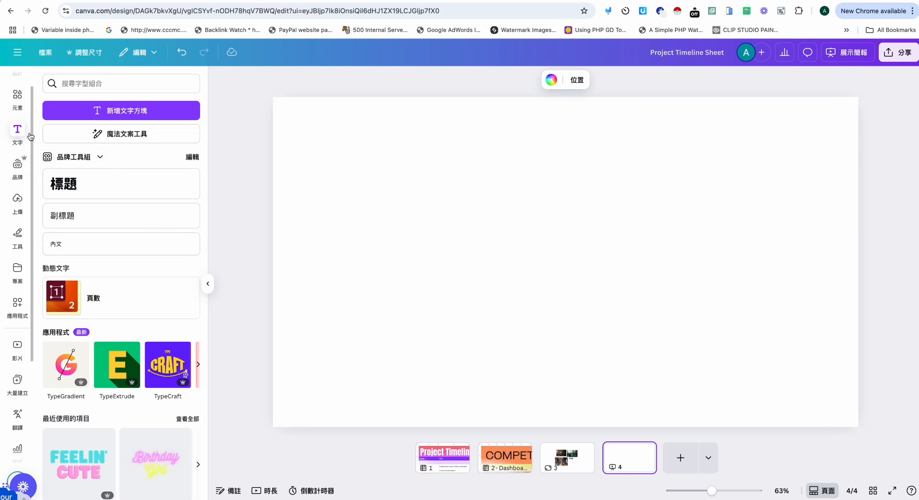
scroll(21, 137, up, 1)
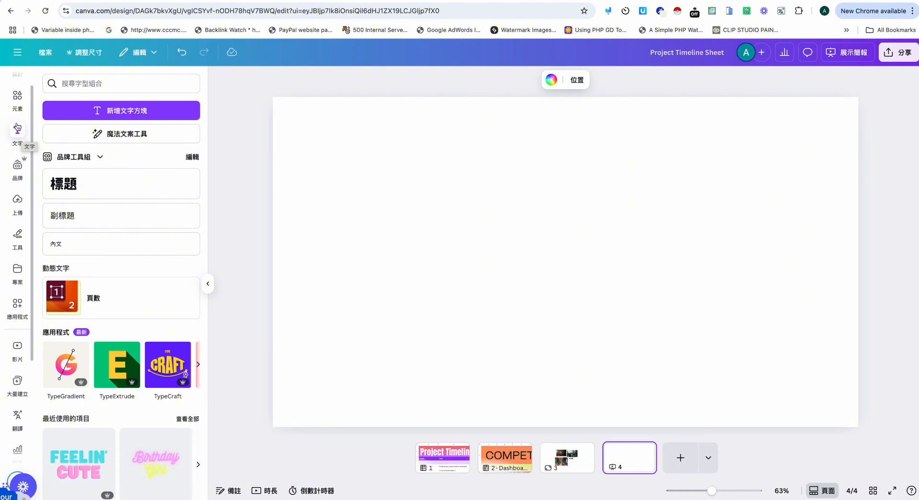
scroll(19, 115, up, 1)
click(18, 87)
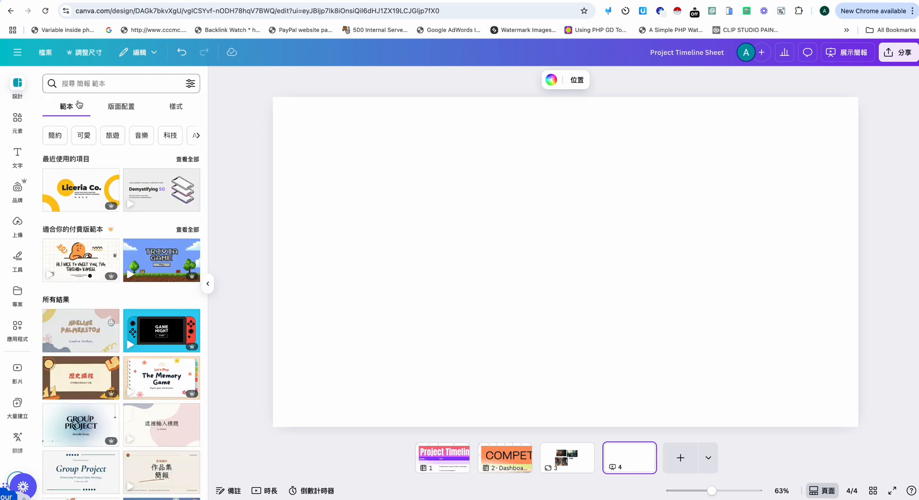
click(90, 186)
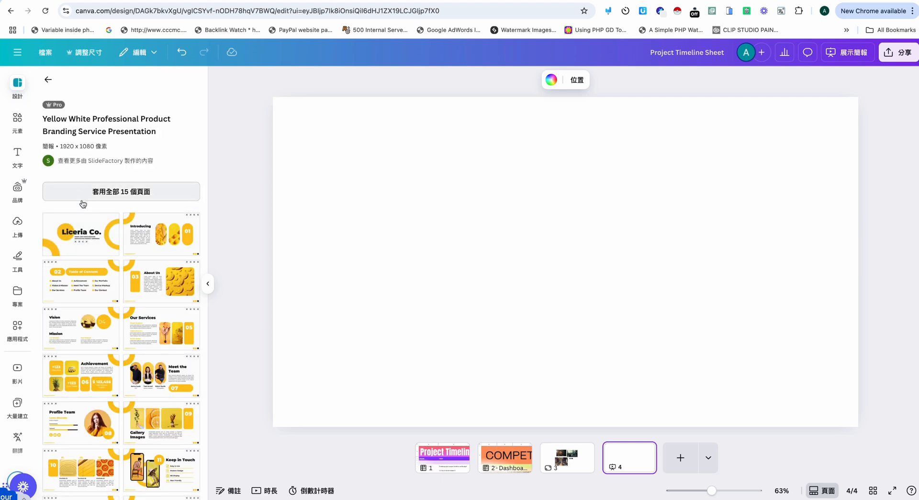
click(82, 225)
Step: Replace the cover slide's title with "GYM" and delete the subtitle and the row of X marks
click(496, 251)
click(496, 251)
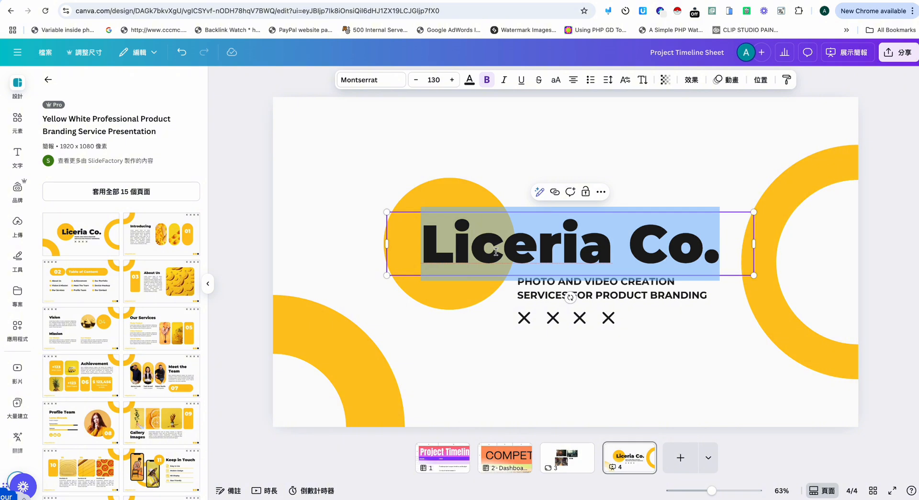
text(GYM)
click(533, 283)
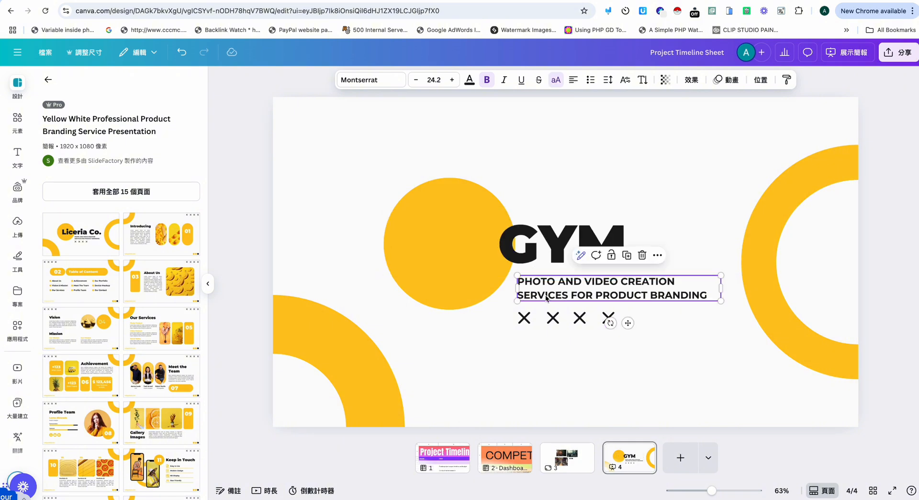
key(BackSpace)
click(548, 316)
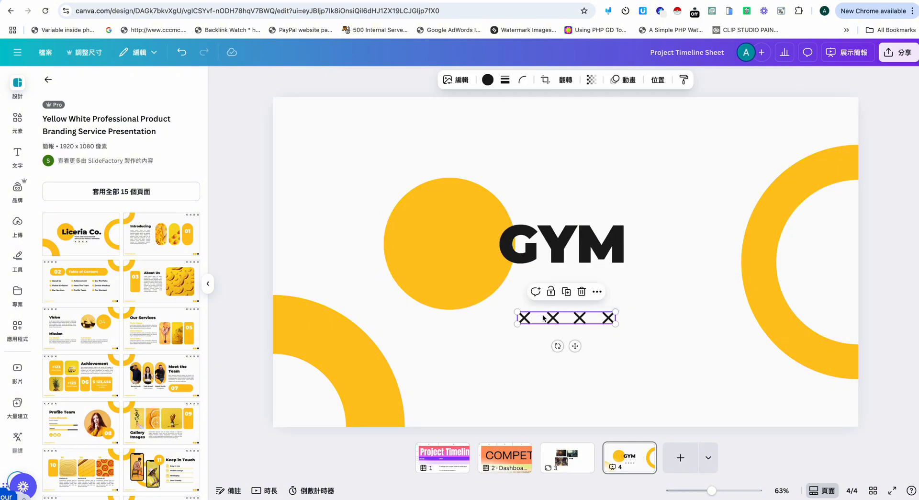
key(BackSpace)
Step: Add a second presentation page after the GYM cover and apply the template's Introducing slide to it
click(172, 234)
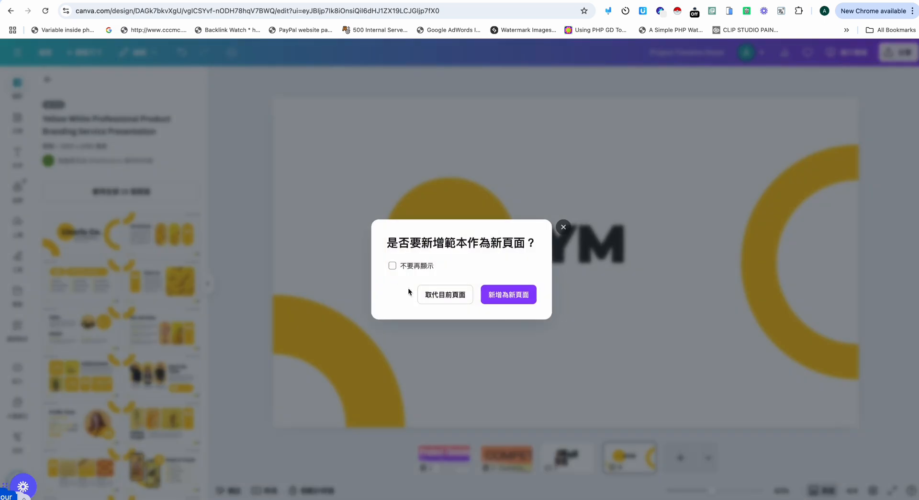
click(502, 305)
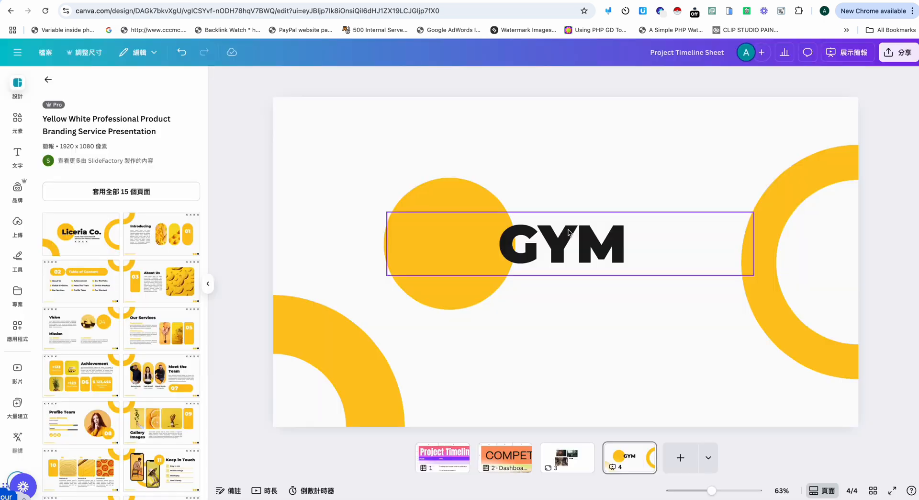
click(680, 457)
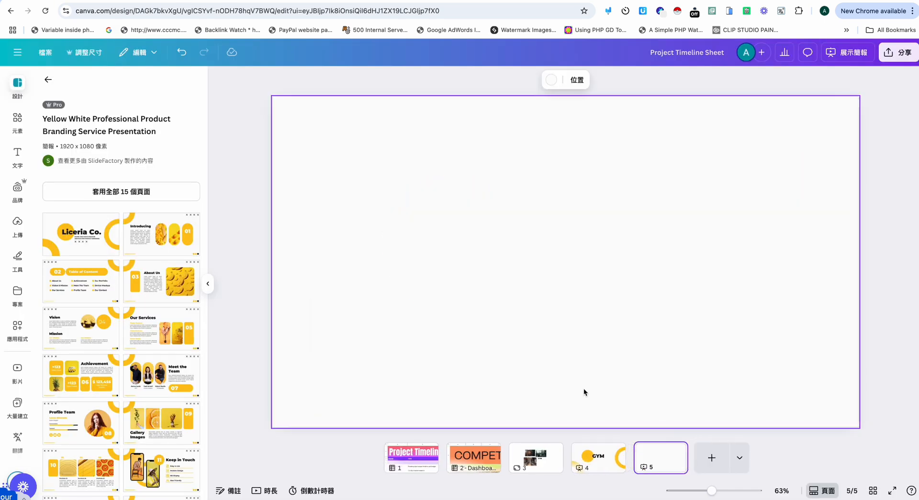
click(176, 254)
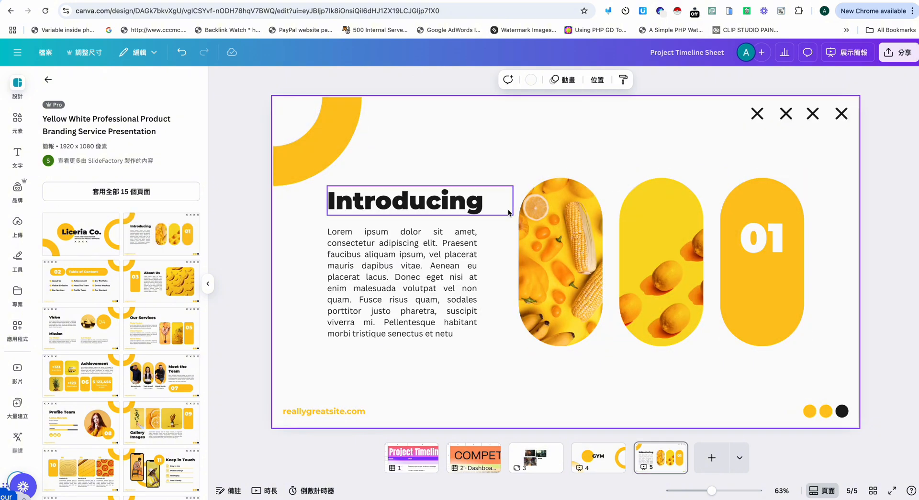
Step: Examine the heading and body text of the Introducing slide and compare it with the GYM cover slide
click(401, 214)
double_click(400, 210)
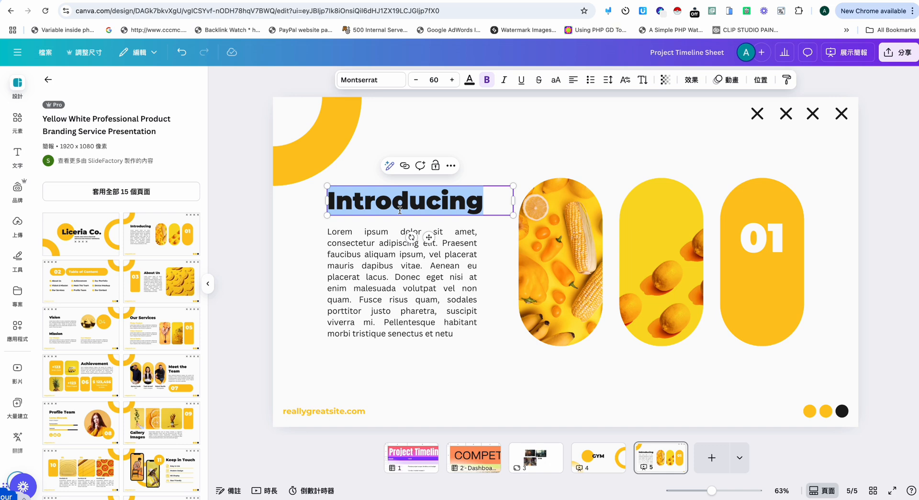
click(433, 268)
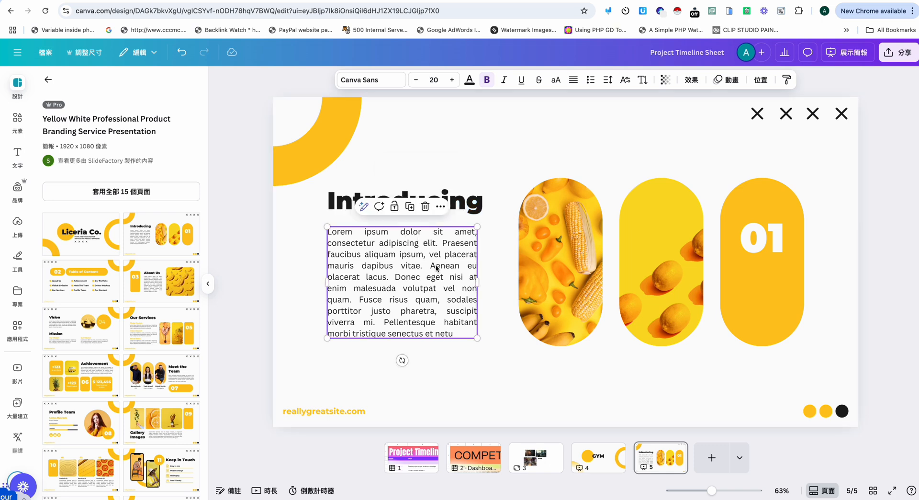
click(496, 373)
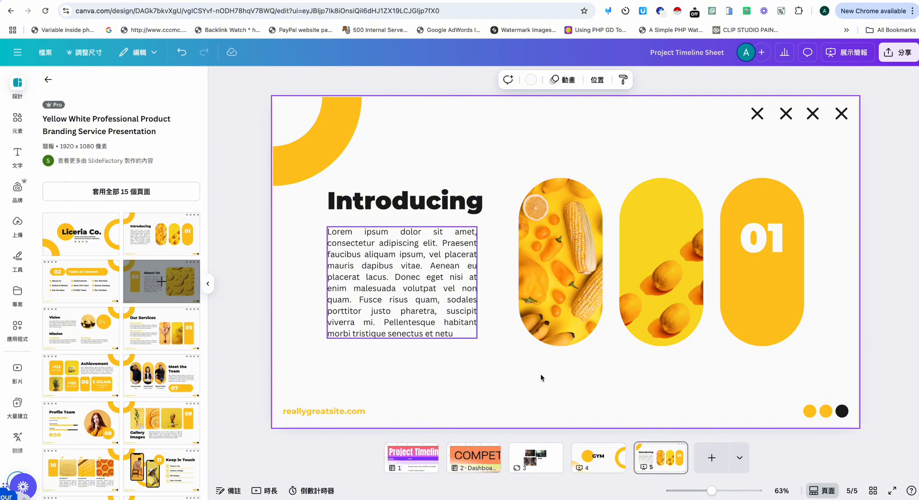
click(593, 457)
click(645, 463)
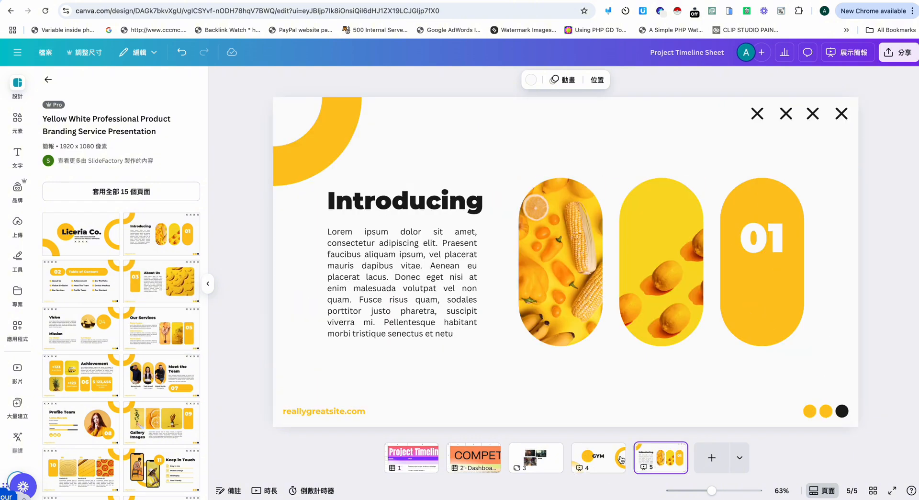
click(622, 459)
click(637, 460)
mouse_move(629, 459)
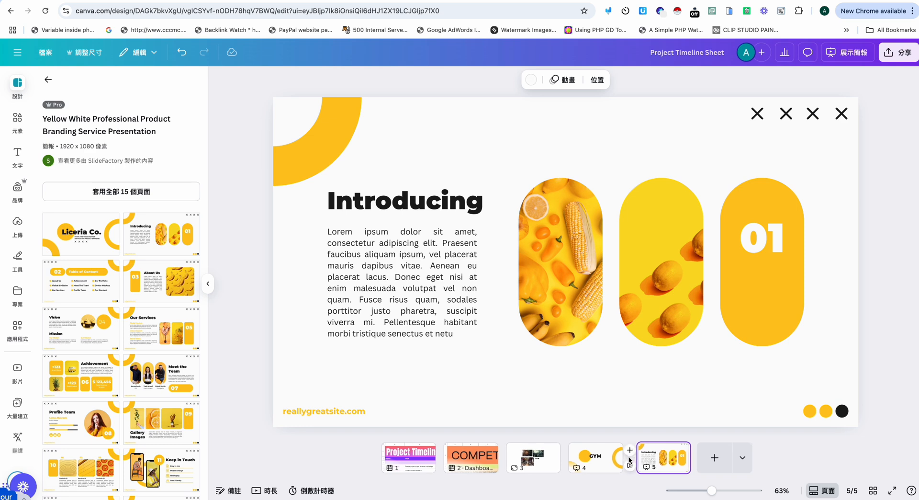
click(592, 457)
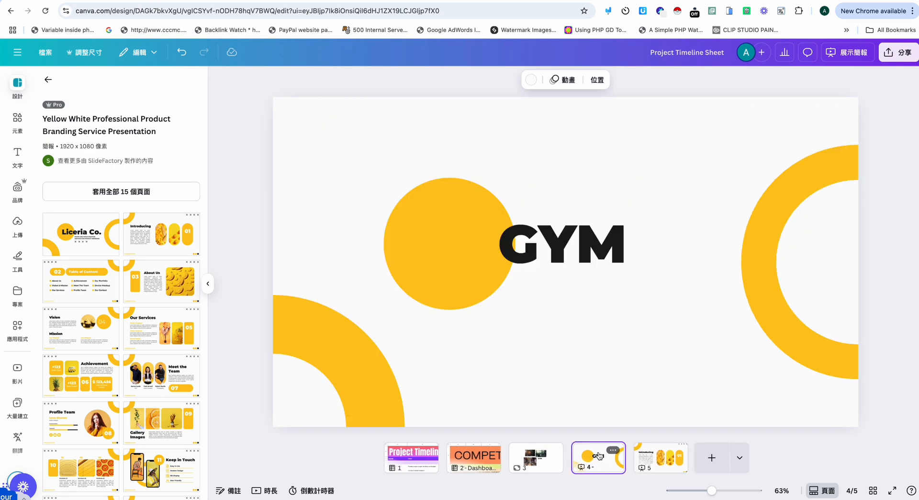
click(543, 269)
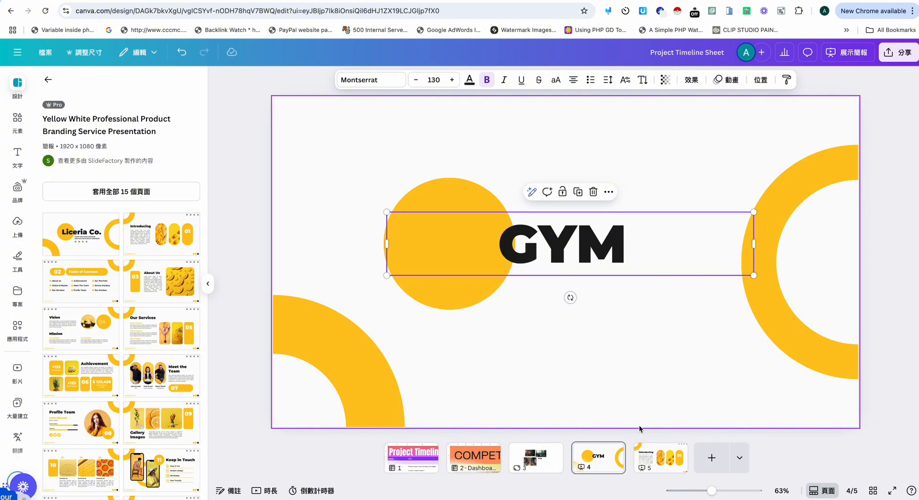
click(660, 457)
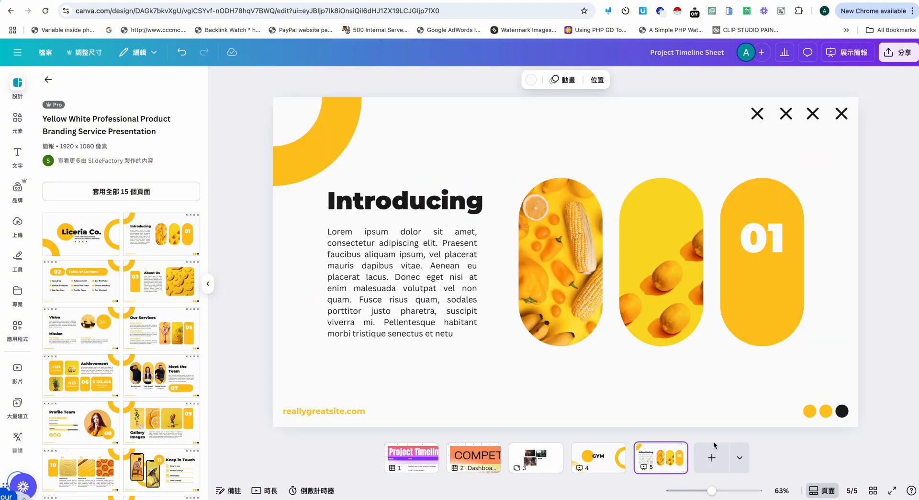
Step: Add a website page after the Introducing slide and search the website templates for "GYM"
click(739, 457)
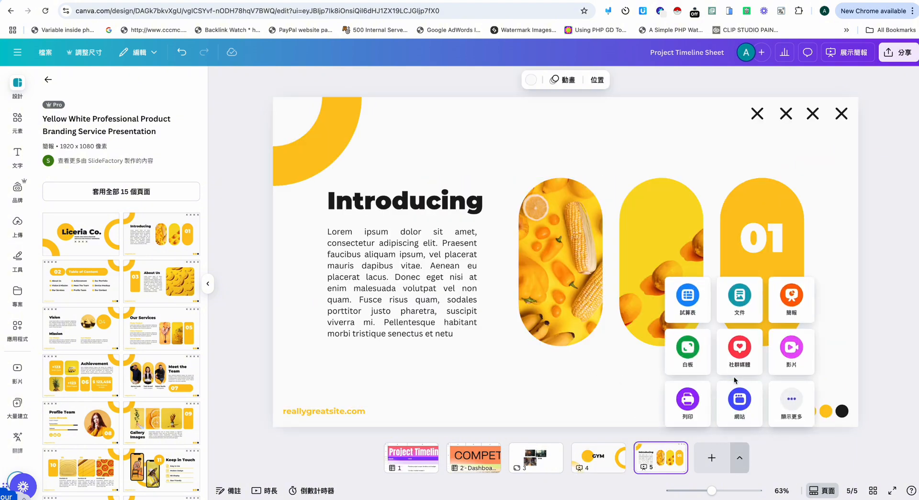
click(730, 416)
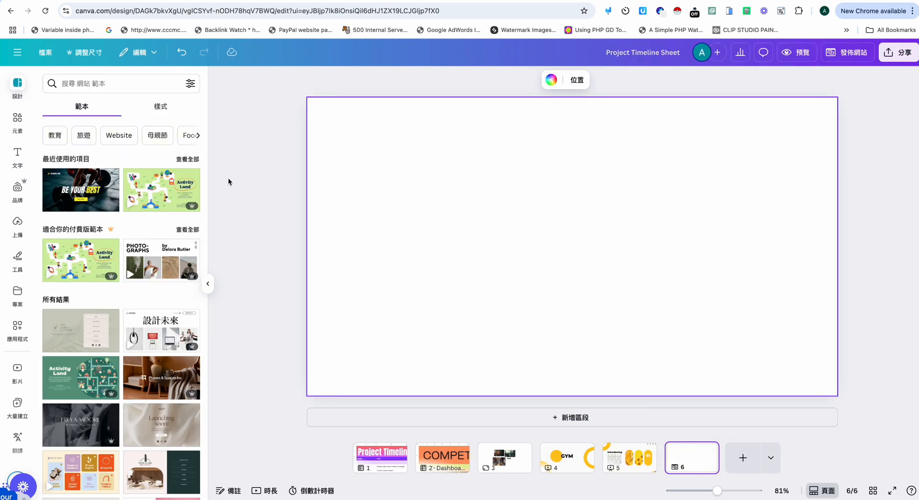
click(117, 85)
text(GYM)
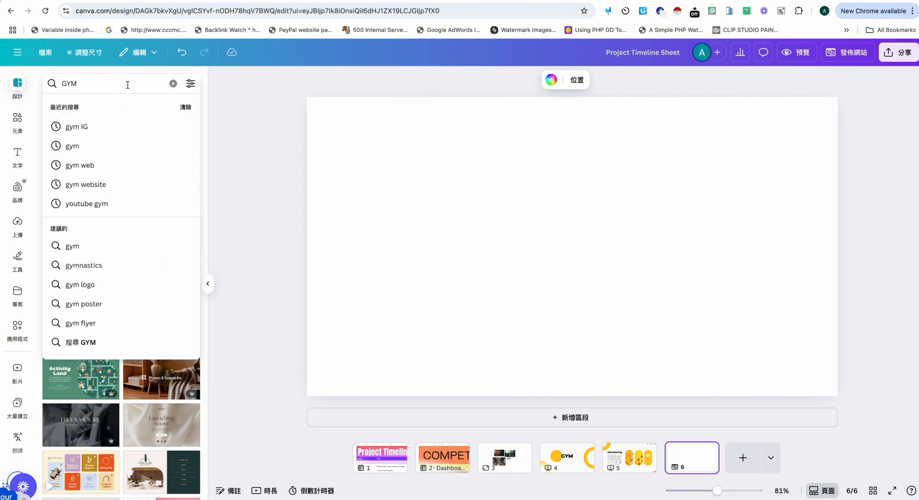
key(Return)
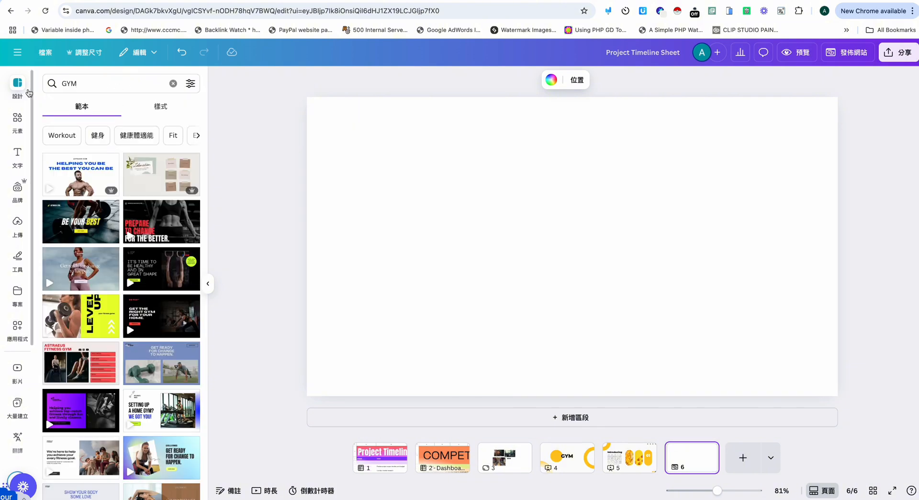
Step: Apply all 5 pages of the Bright Yellow and Black Photographic Fitness Service Website template to the new website page
click(85, 225)
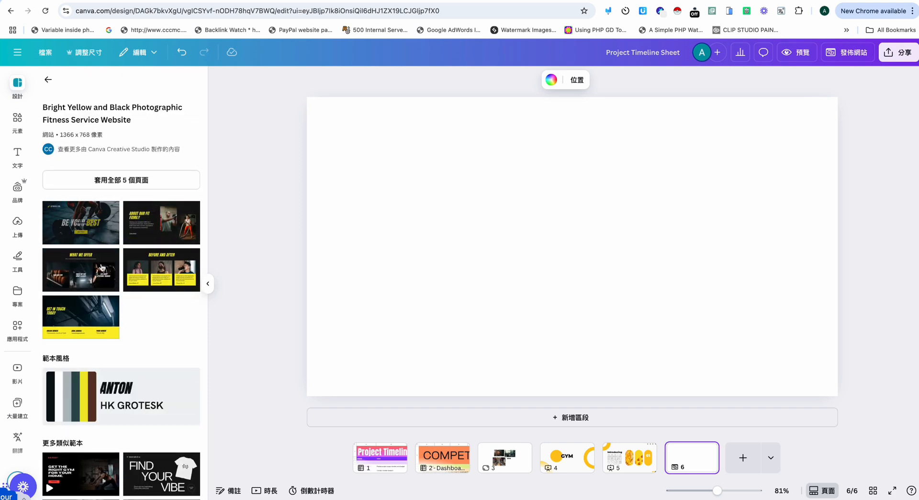
click(127, 184)
click(496, 293)
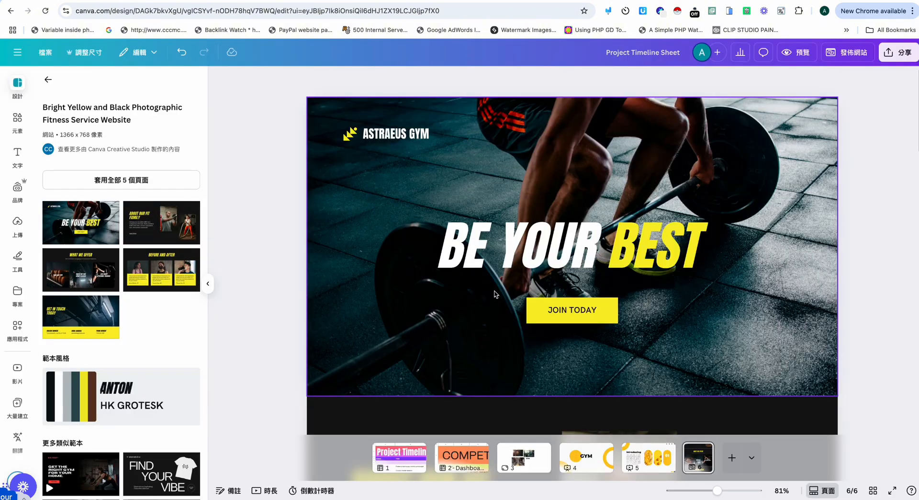
Step: Replace the website page's BE YOUR BEST heading with "GYM"
scroll(524, 291, down, 15)
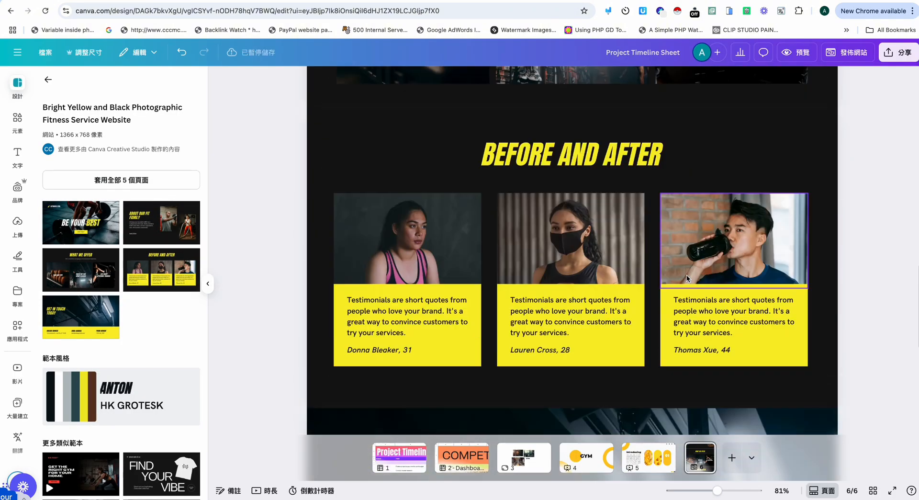
scroll(686, 278, down, 4)
scroll(654, 202, up, 20)
double_click(578, 231)
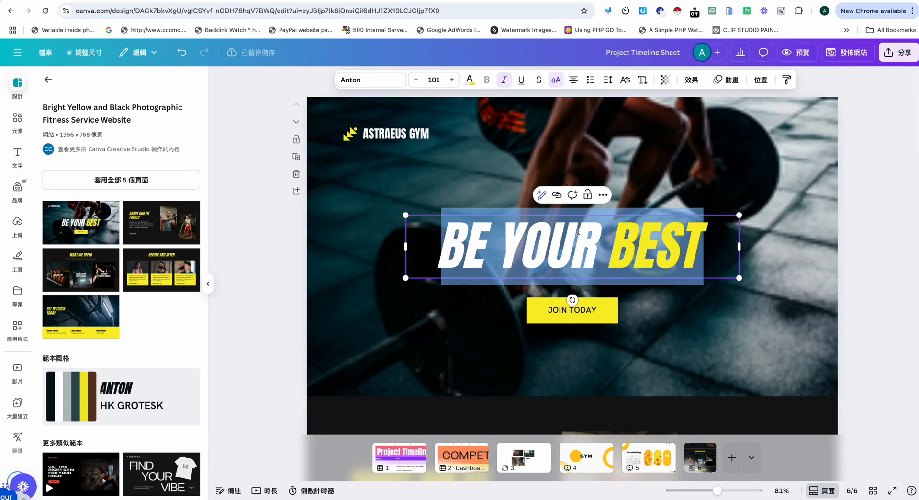
text(GYM)
click(874, 182)
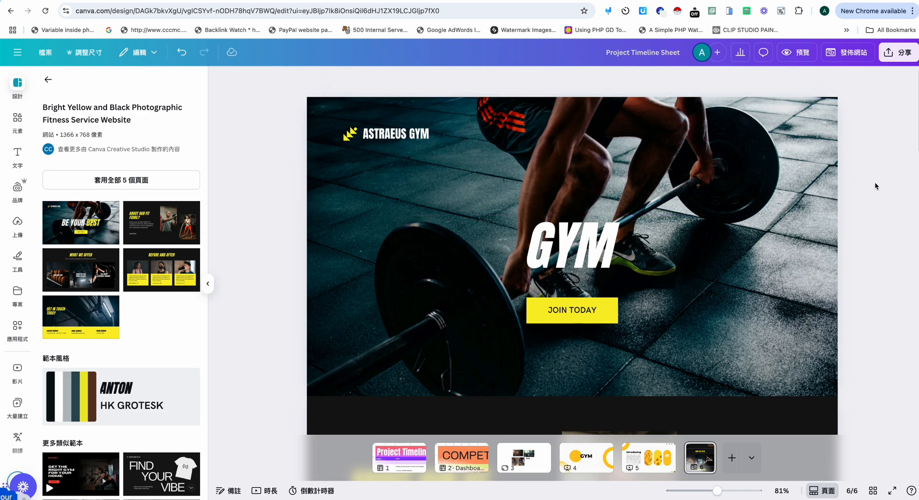
Step: Open the website publishing options and examine the browser tab preview and site description settings
click(847, 58)
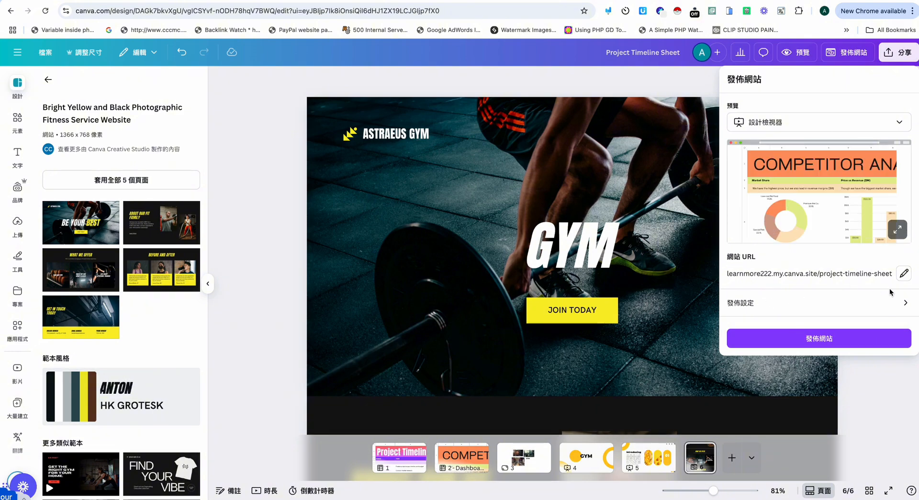
click(902, 302)
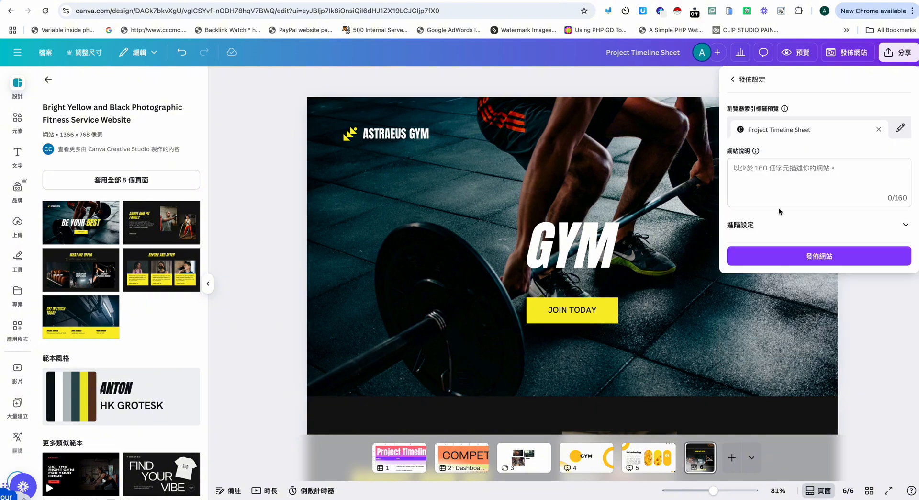
click(735, 81)
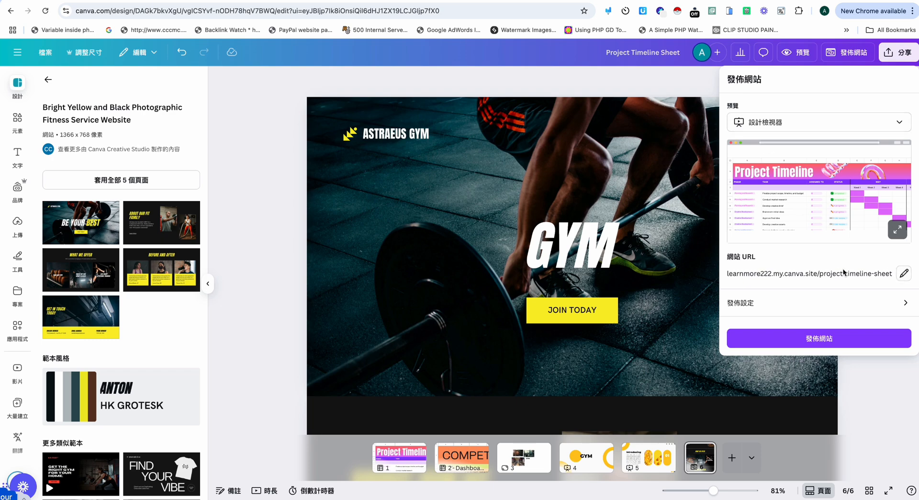
Step: Switch the publishing format to 多頁式網站 (multi-page website) and publish the design as a website
click(871, 127)
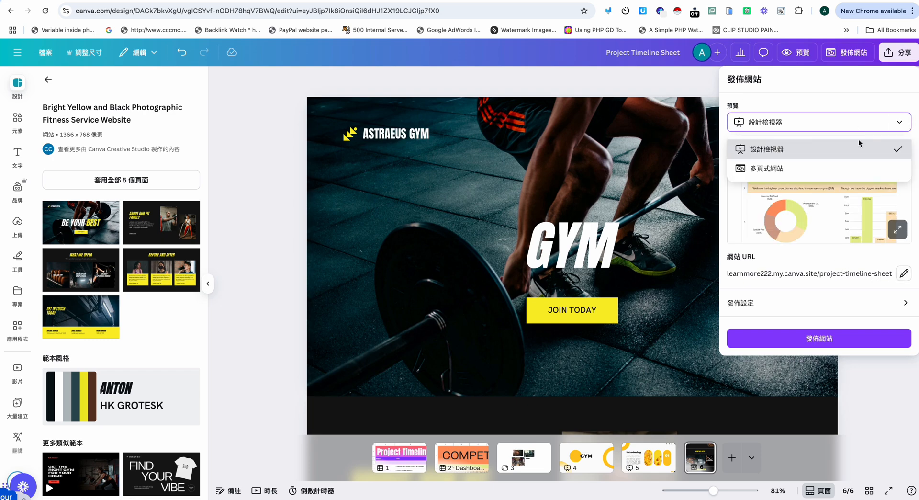
click(804, 168)
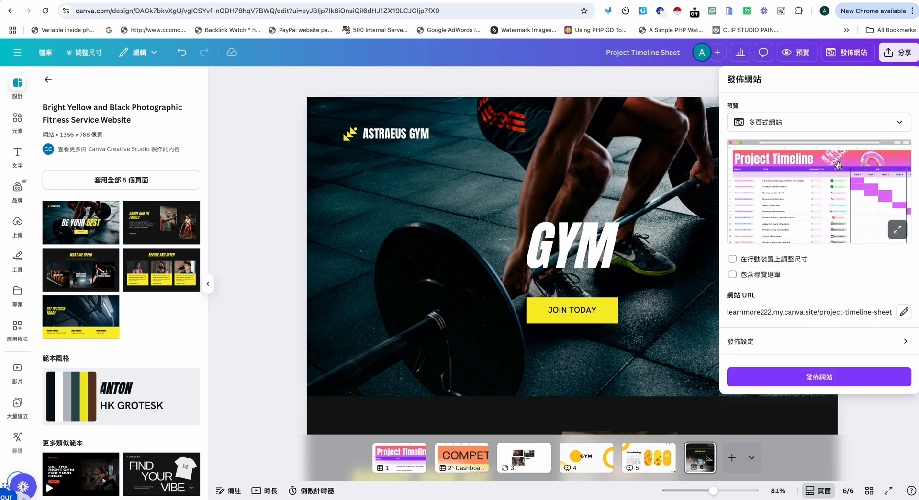
click(792, 277)
click(813, 378)
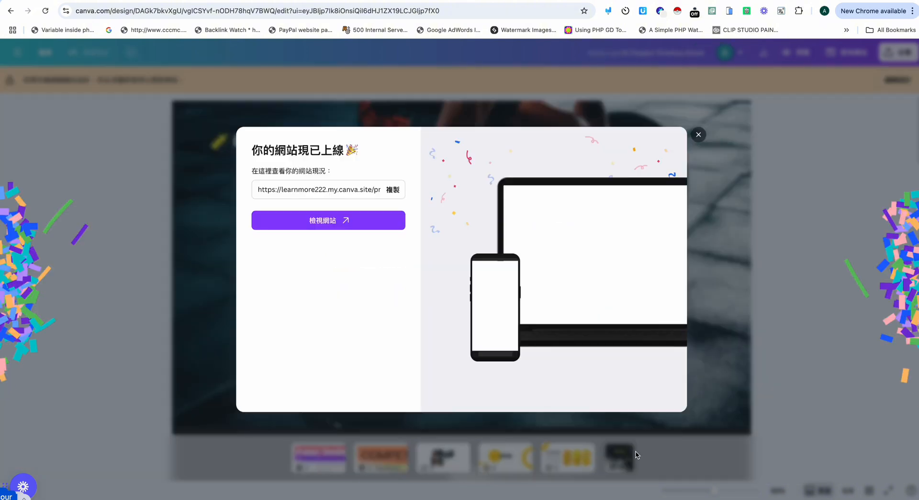
Step: View the published site's Project Timeline sheet and put the design back into editing mode
click(344, 220)
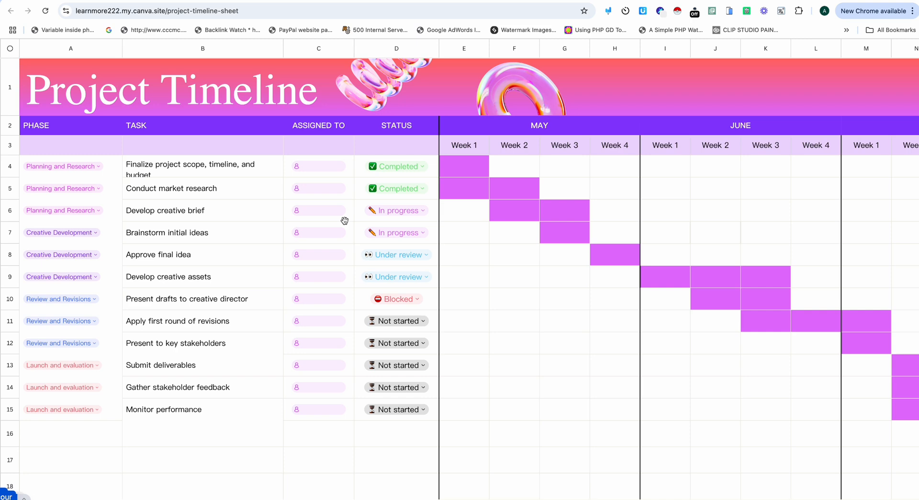
scroll(345, 220, right, 5)
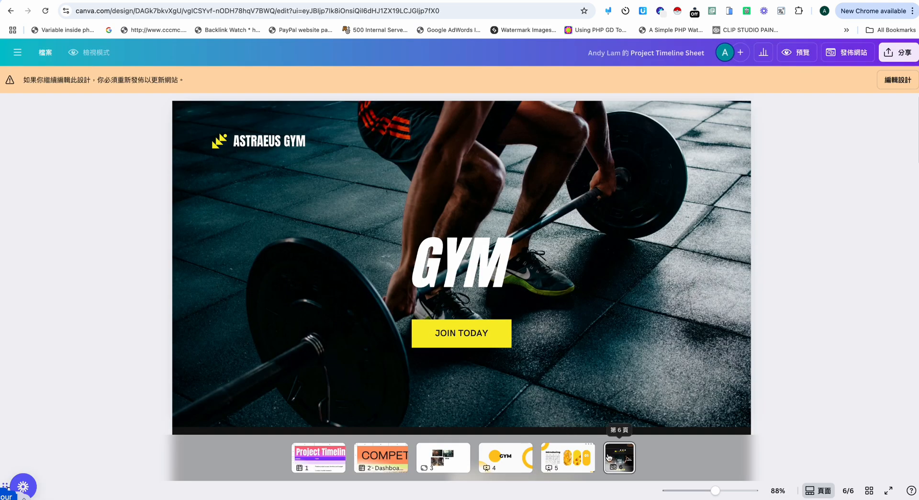
scroll(585, 265, down, 5)
scroll(585, 265, up, 5)
click(896, 80)
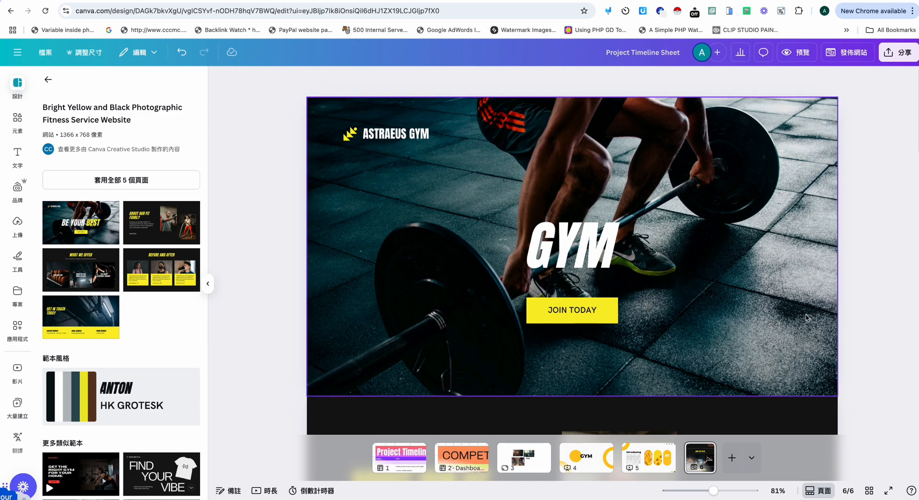
Step: Add a document page after the website page and apply the Thank You Letter Doc in Cream Denim Blue template
click(753, 459)
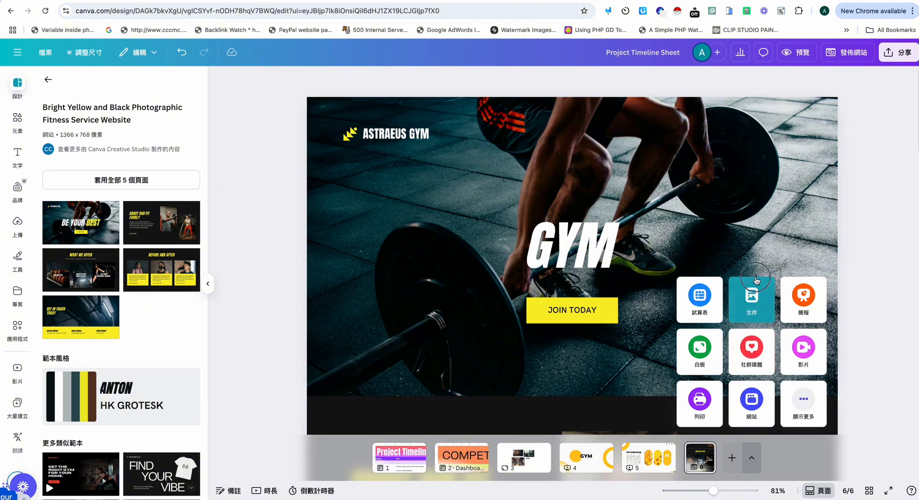
click(752, 294)
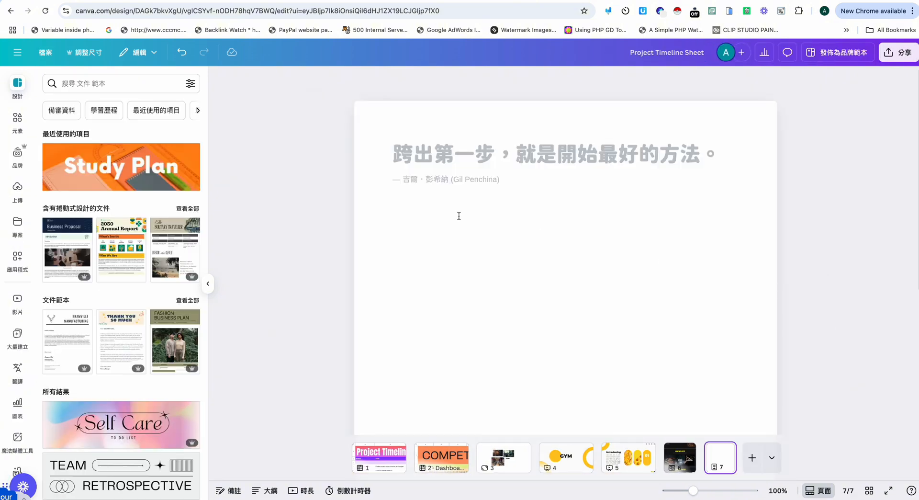
click(425, 163)
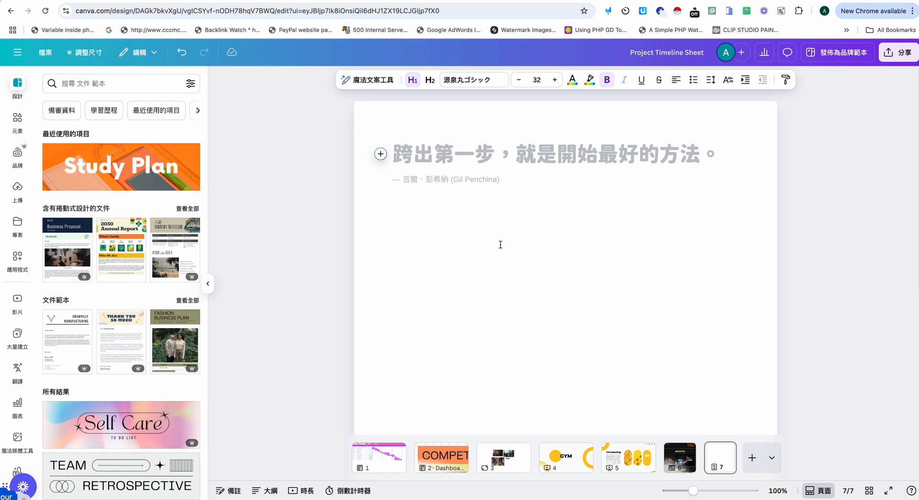
click(124, 322)
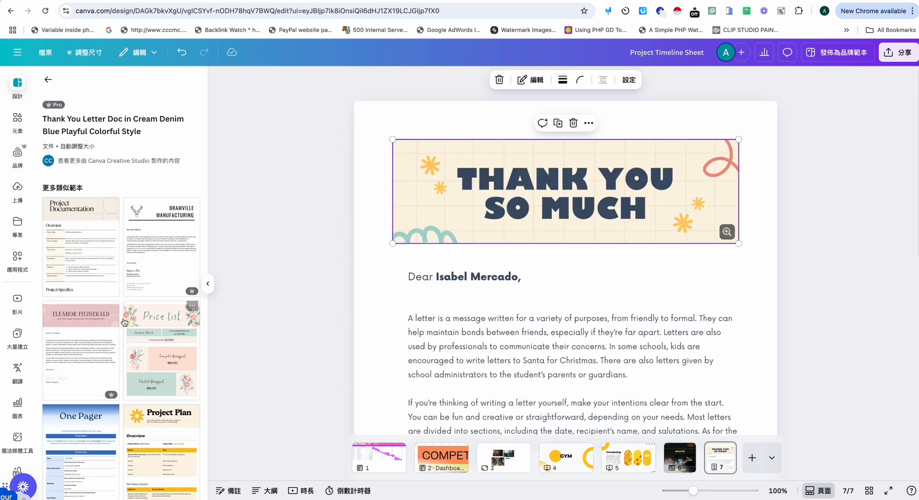
Step: Add the Business Letterhead in Black and White Grey template as a new document page
click(166, 274)
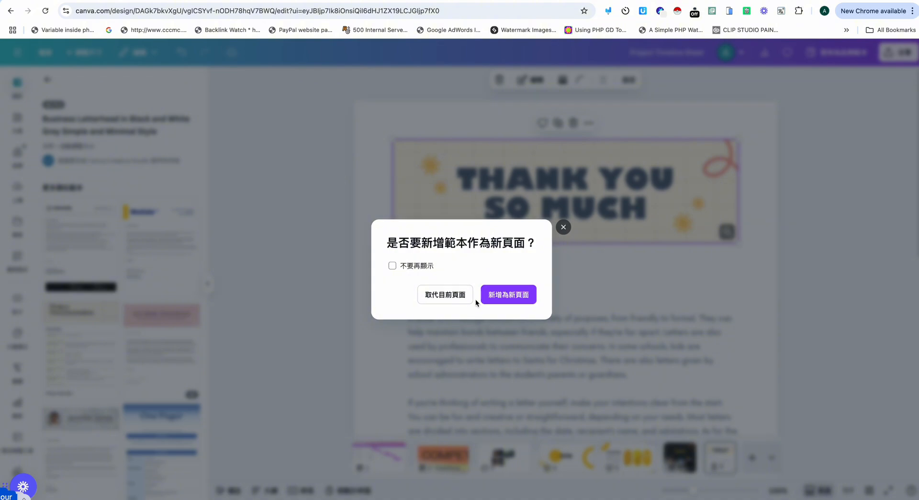
click(504, 295)
scroll(505, 296, down, 4)
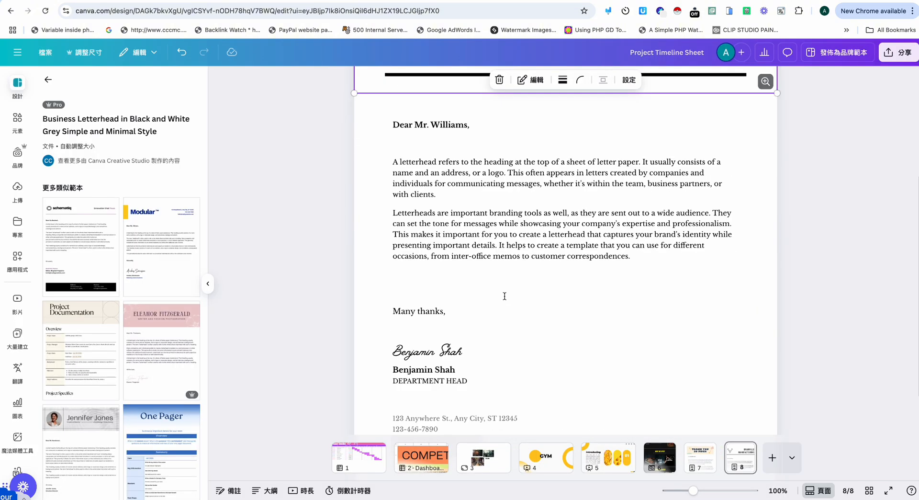
scroll(505, 296, up, 3)
Step: Add the Business Letterhead in Blue Yellow Bright Modern Style template as a new page and look through its letter
click(158, 253)
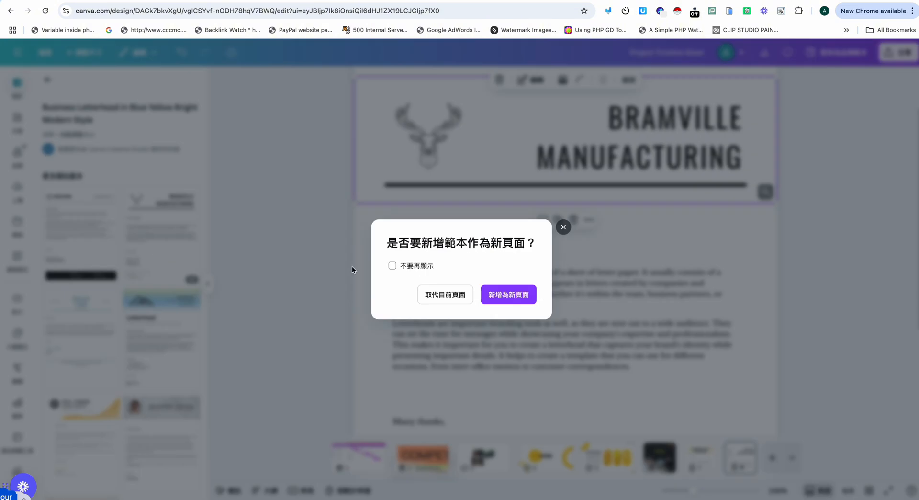
click(496, 294)
scroll(523, 296, down, 3)
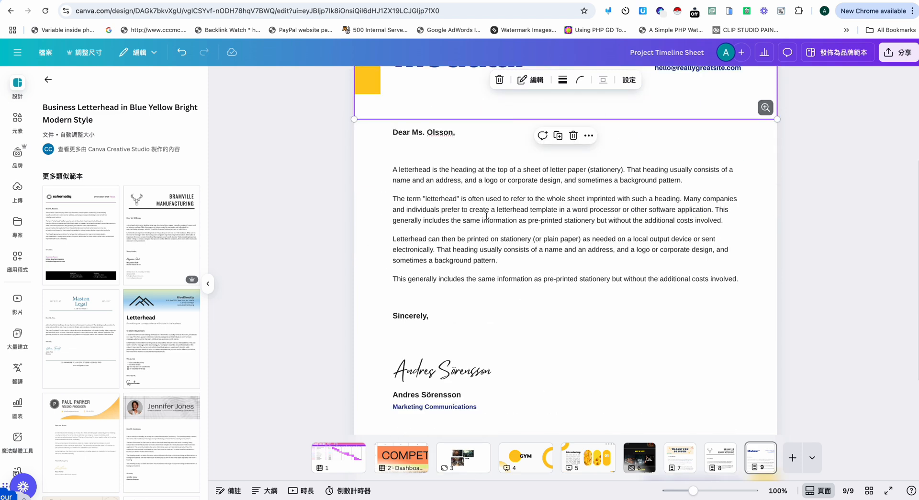
scroll(486, 215, down, 3)
scroll(531, 311, up, 2)
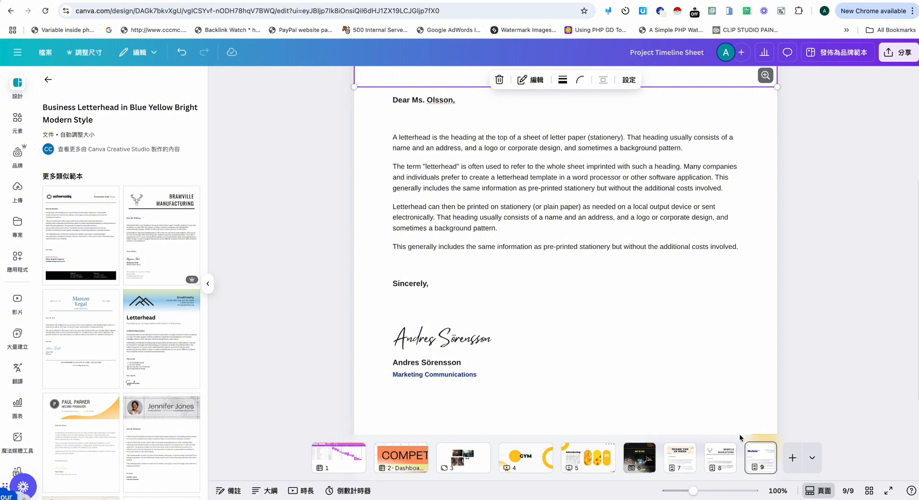
Step: Delete the blue and yellow letterhead page from the design
click(765, 450)
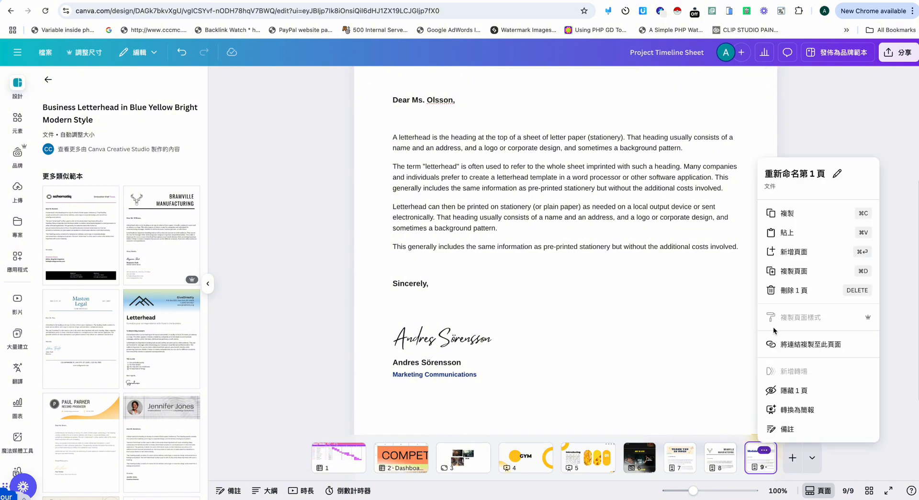
click(787, 290)
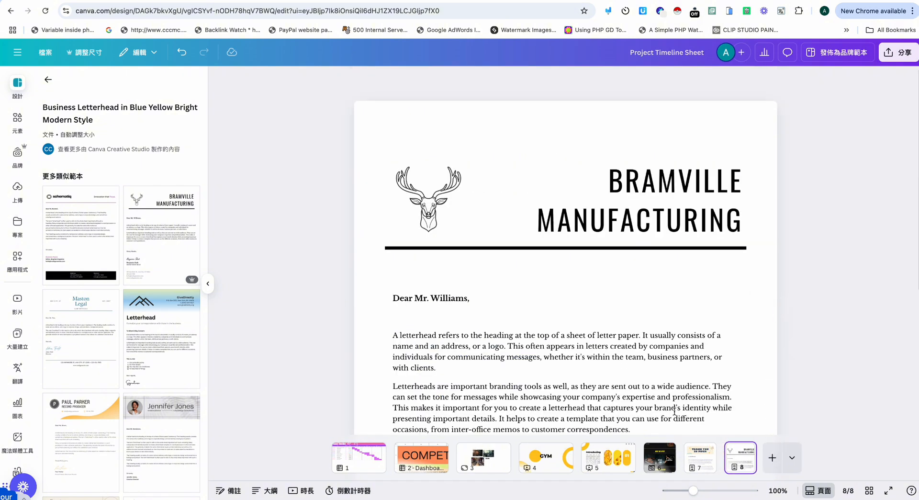
scroll(675, 412, down, 1)
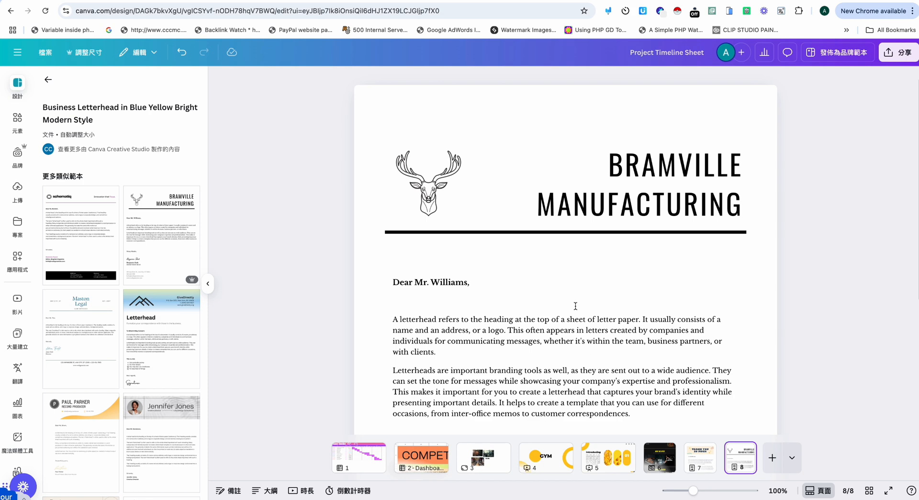
Step: Revisit the Project Timeline and competitor analysis sheets, and add a blank spreadsheet page at the end of the design
click(366, 461)
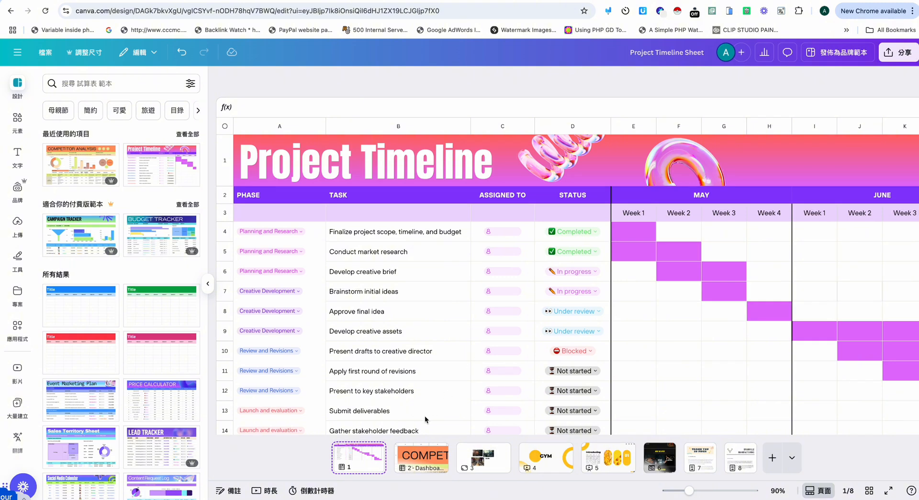
click(416, 460)
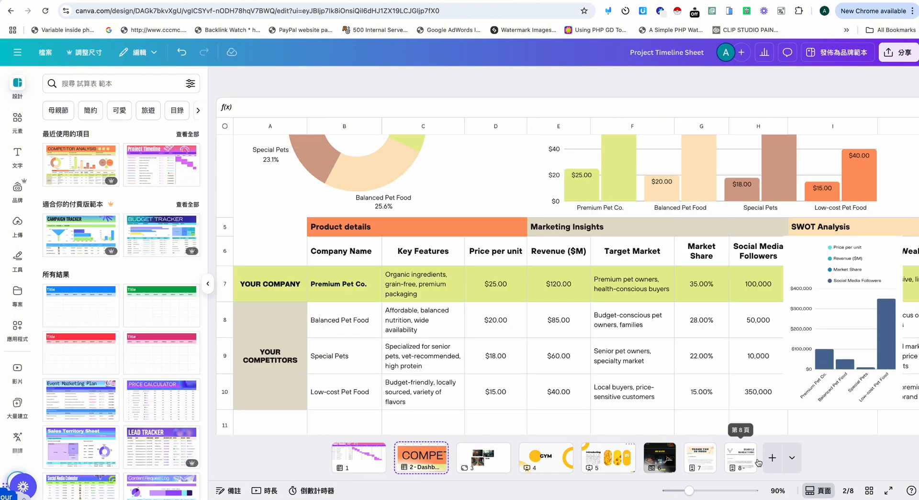
click(792, 465)
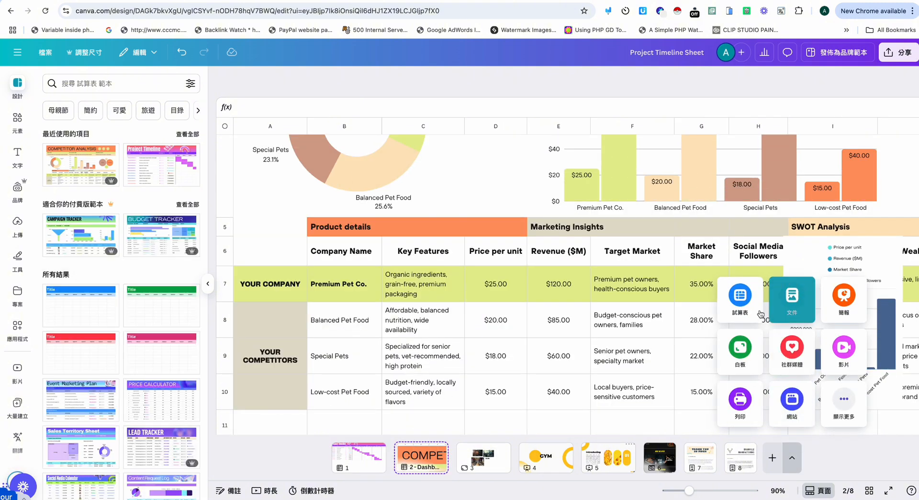
click(744, 306)
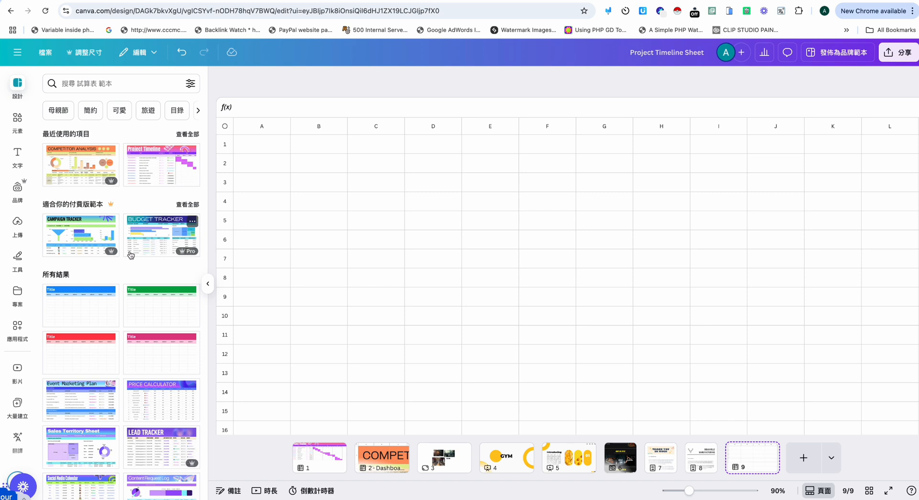
Step: Browse the spreadsheet templates and search them for "content"
scroll(130, 255, down, 3)
scroll(132, 289, down, 4)
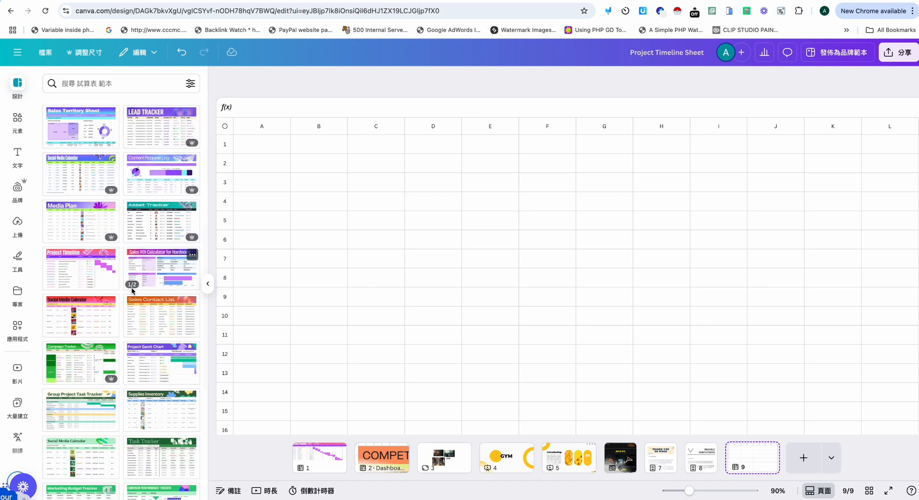
scroll(132, 290, up, 5)
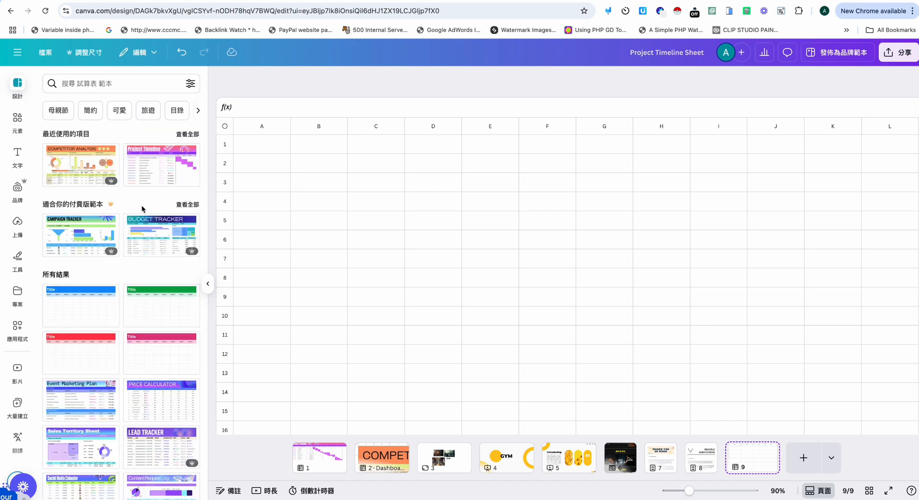
scroll(119, 274, down, 2)
scroll(119, 274, down, 4)
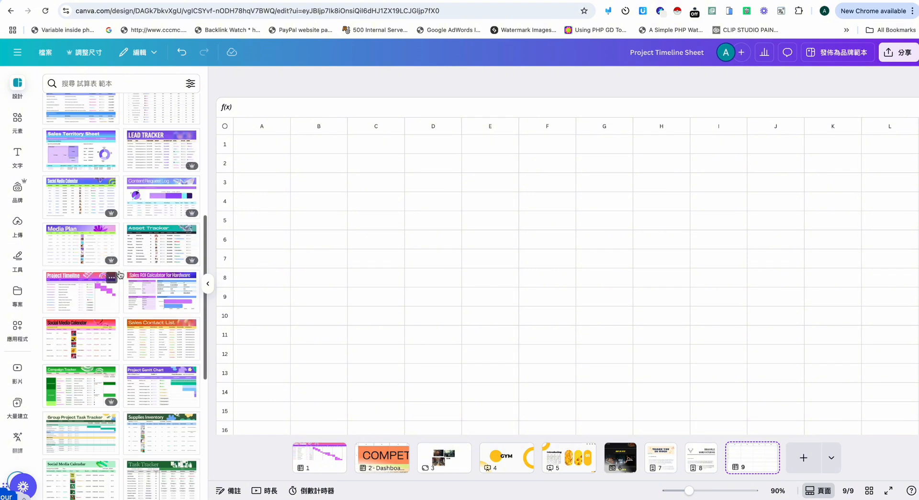
scroll(120, 275, down, 6)
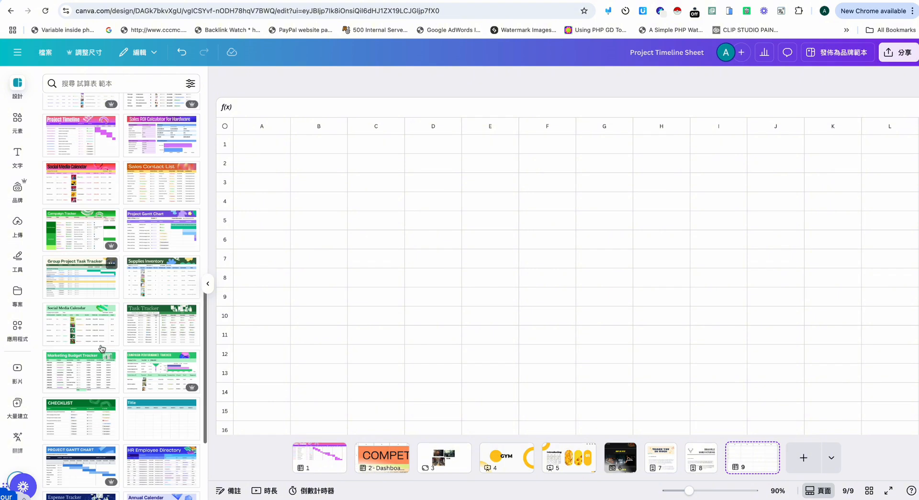
click(87, 86)
text(content)
key(Return)
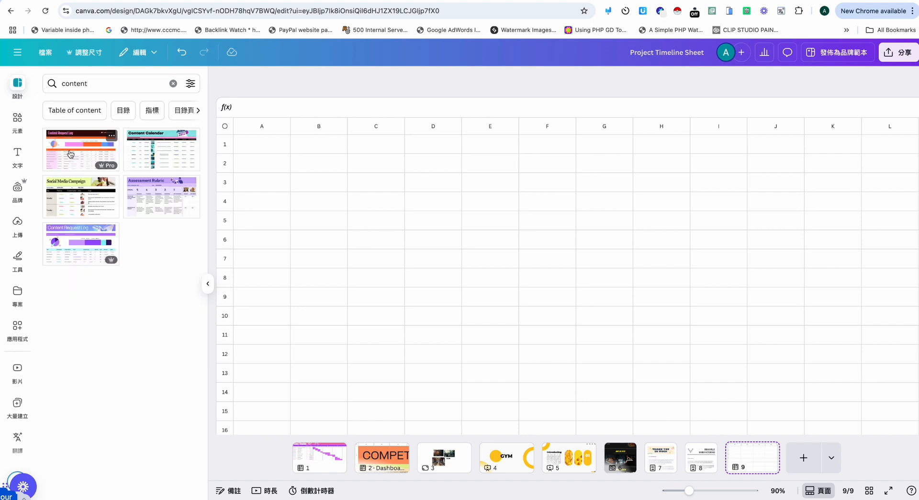
Step: Add the Social Media Content Calendar Sheet template as a new page
click(67, 201)
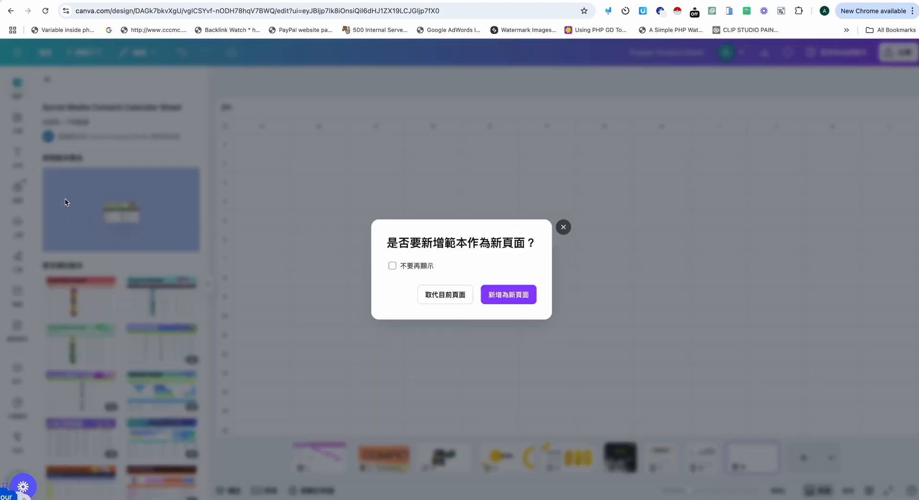
click(509, 294)
scroll(508, 296, down, 3)
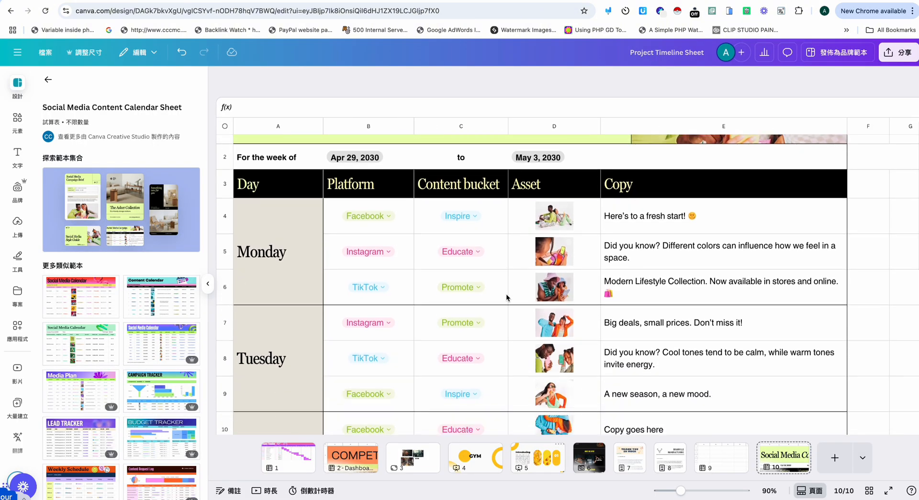
Step: Examine the Social Media Campaign sheet's weekday rows, including Monday and Tuesday, and return to the spreadsheet template list
scroll(508, 297, up, 3)
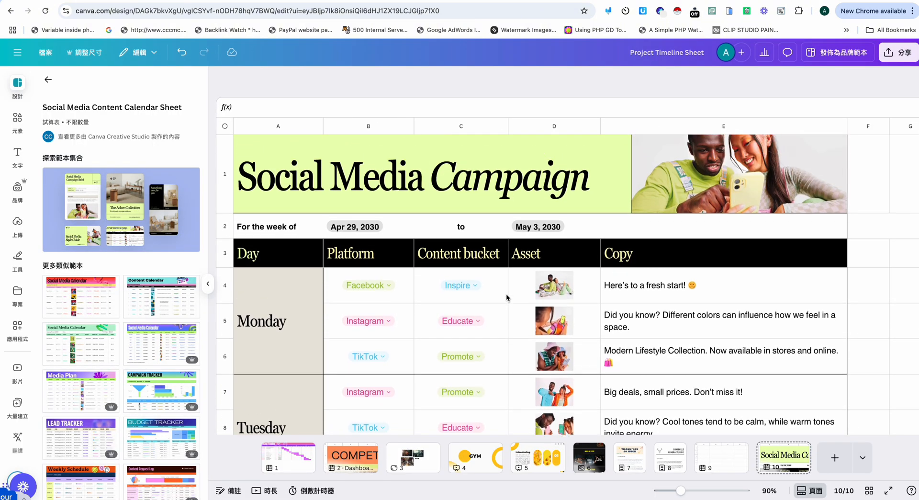
scroll(507, 297, down, 3)
click(271, 253)
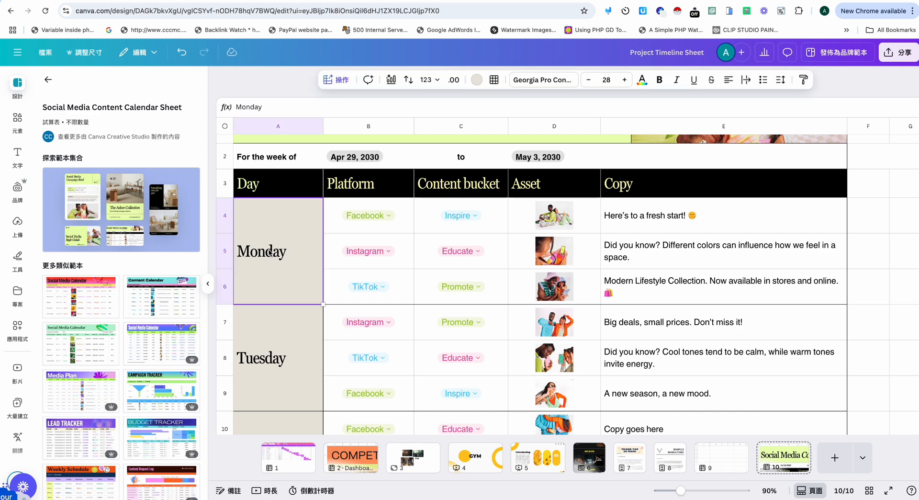
click(261, 335)
scroll(277, 316, down, 7)
scroll(291, 296, up, 10)
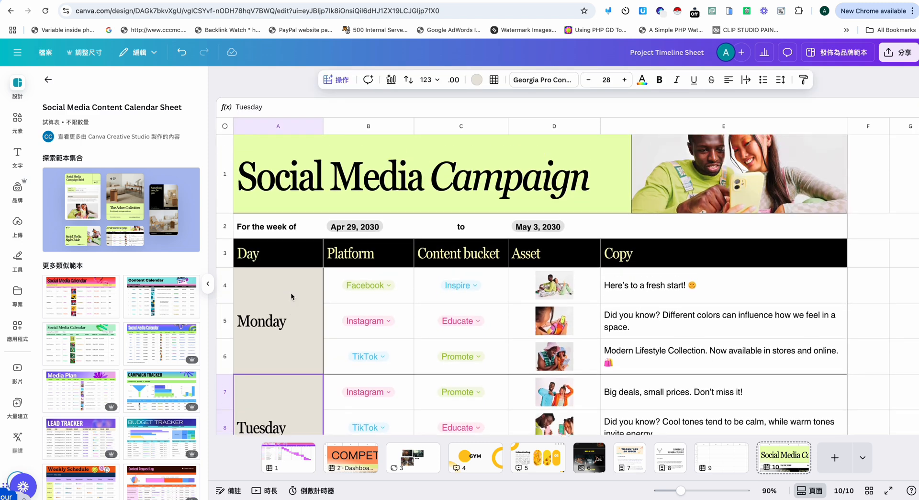
scroll(291, 292, down, 2)
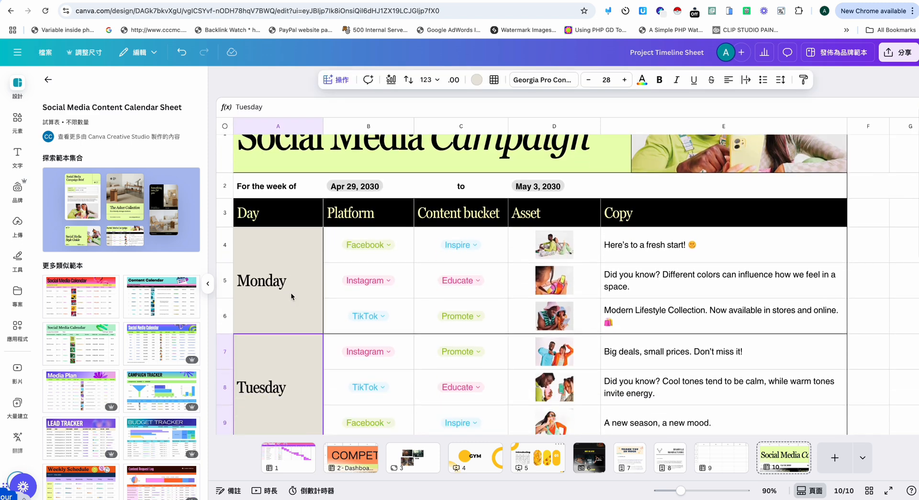
click(48, 79)
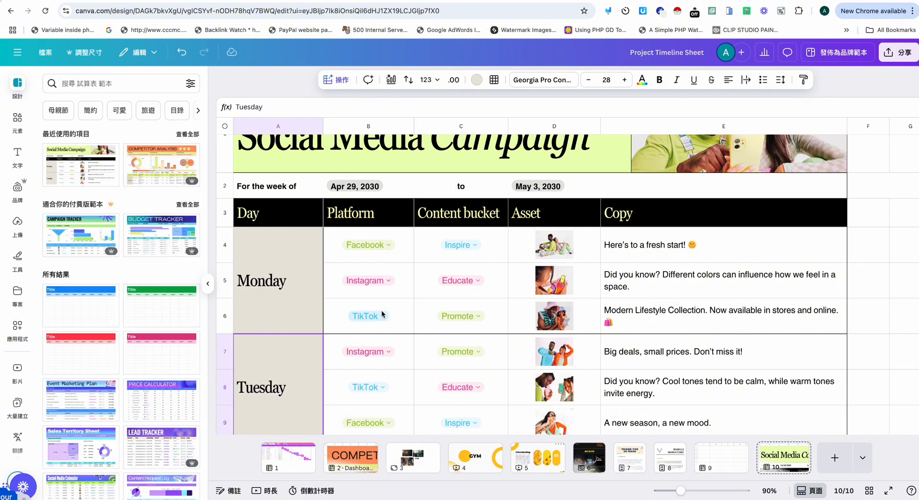
Step: Examine the Platform, Content bucket and Copy columns in Monday's rows of the campaign sheet
click(407, 255)
click(463, 258)
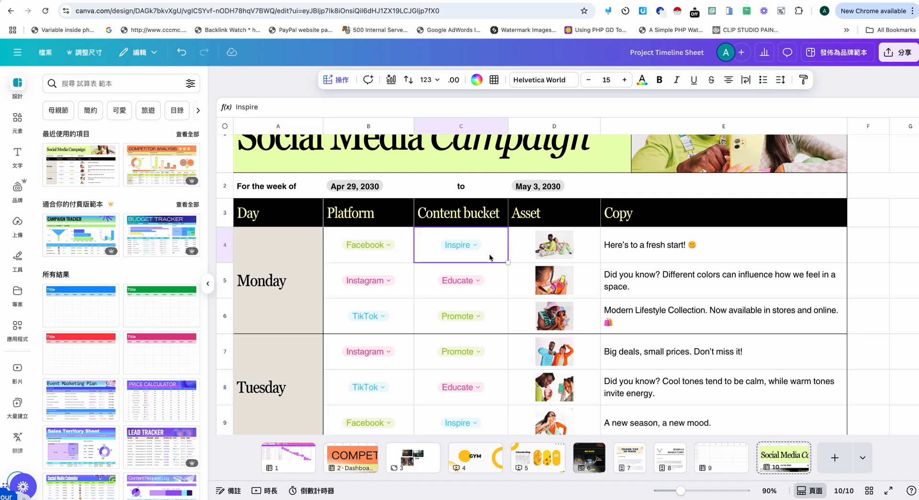
click(493, 279)
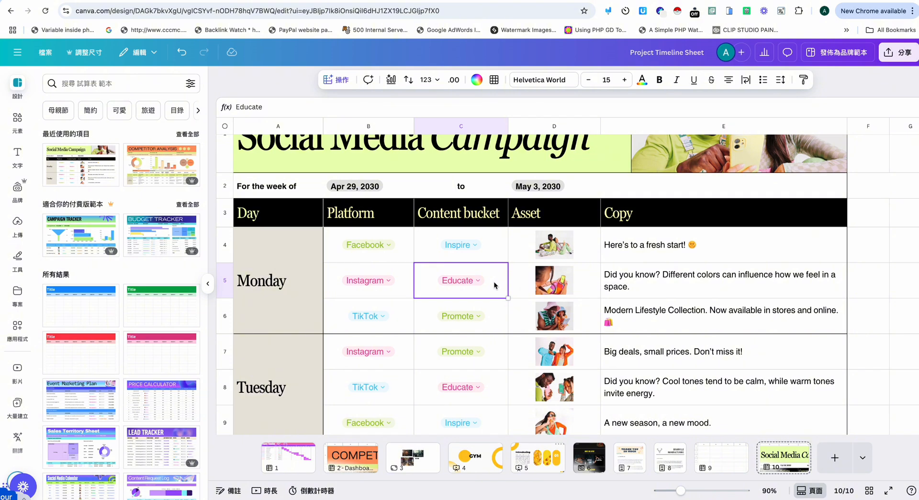
click(493, 314)
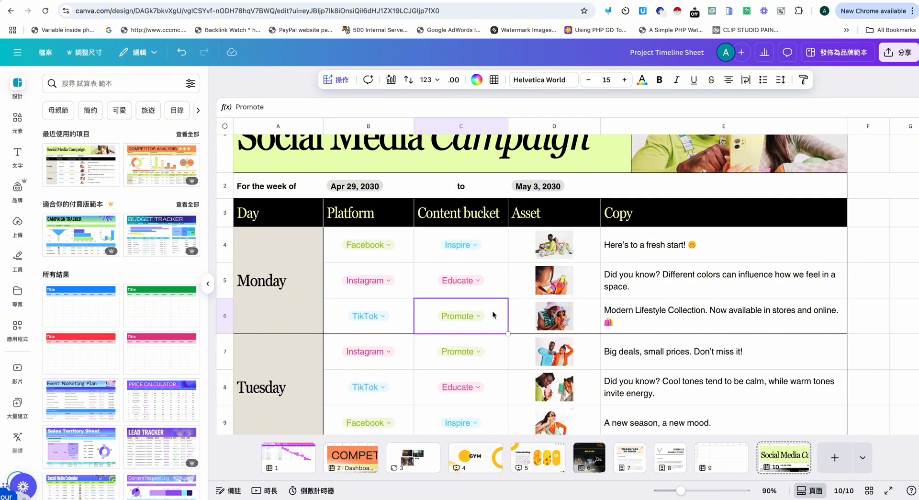
scroll(355, 266, down, 1)
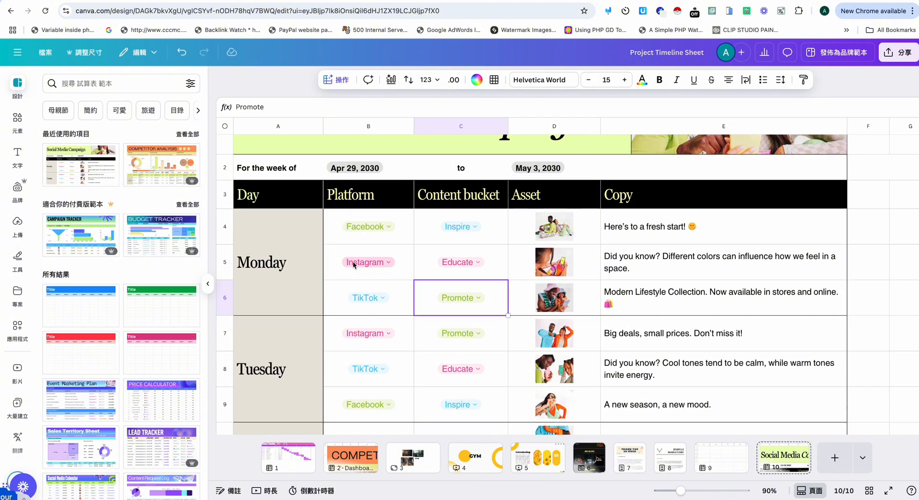
scroll(353, 263, right, 2)
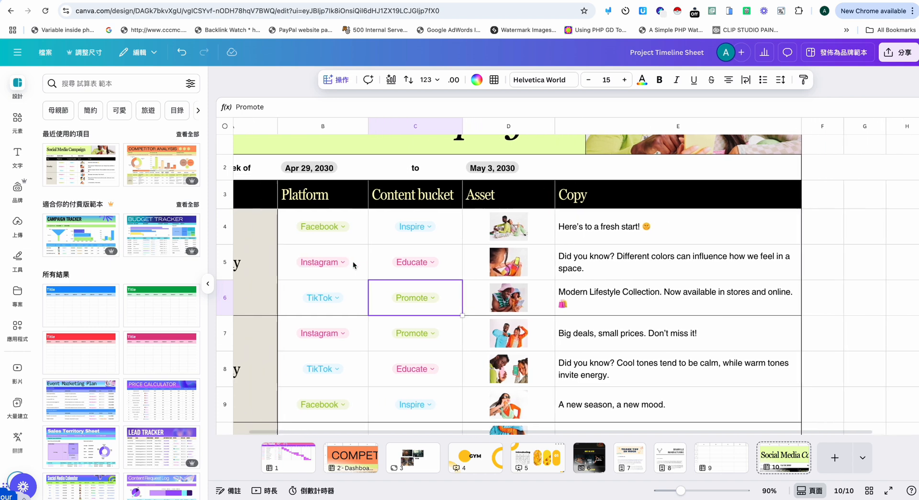
scroll(353, 263, left, 2)
click(641, 198)
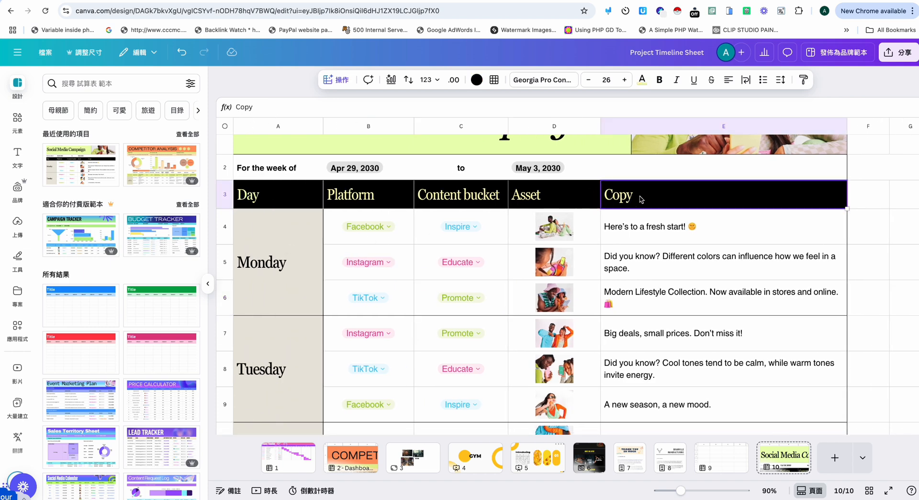
Step: Fill the empty cells F4:F6 beside Monday's copy with AI-generated content and compare them with the original copy
drag(658, 230, 643, 290)
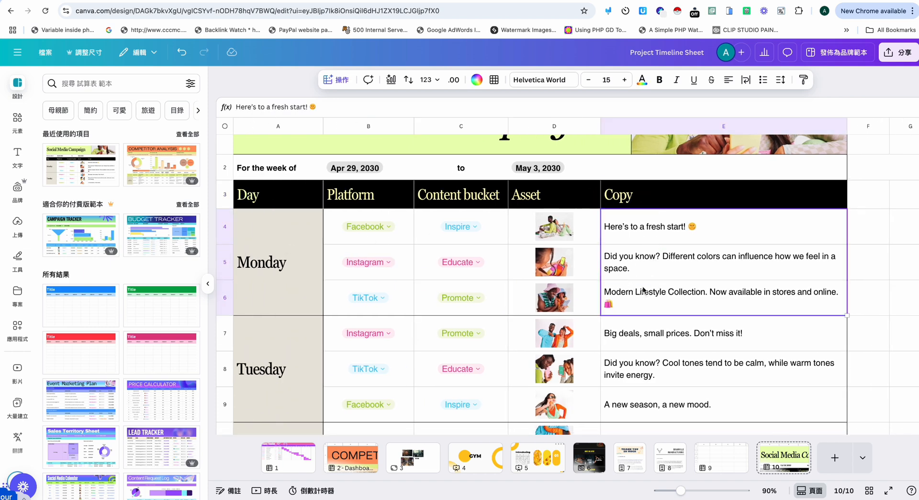
click(336, 82)
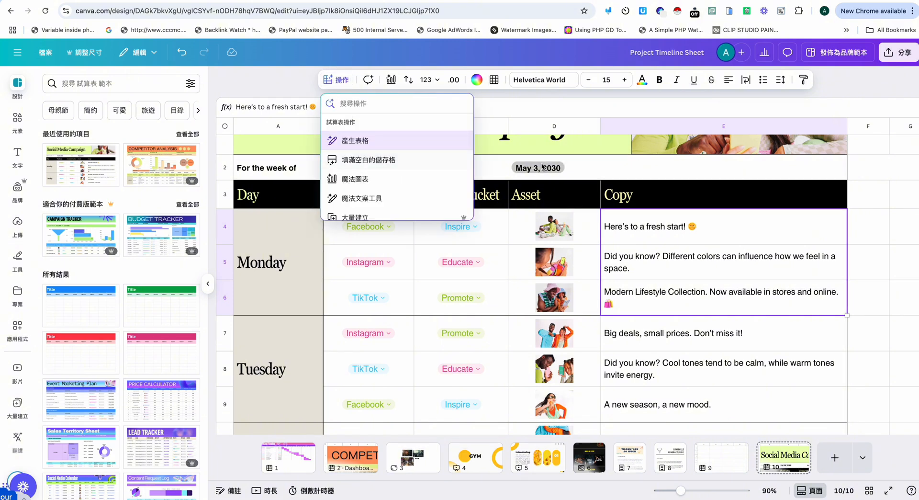
drag(862, 226, 857, 307)
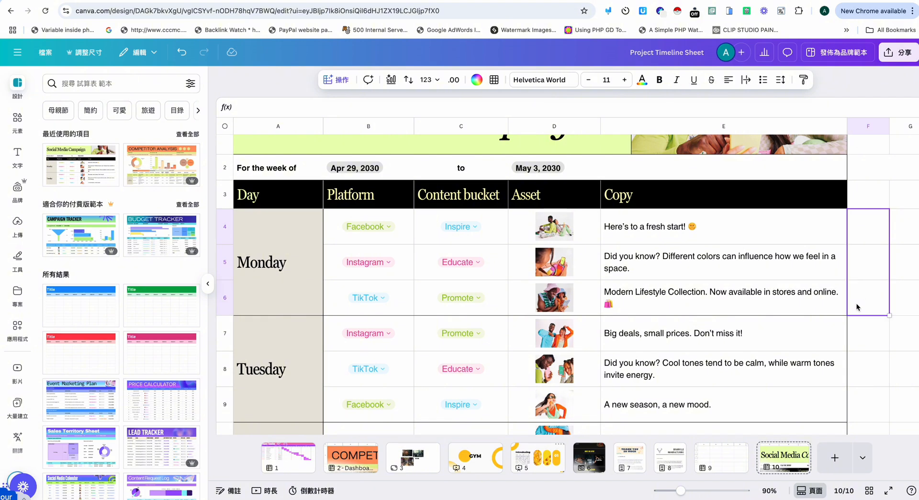
click(341, 82)
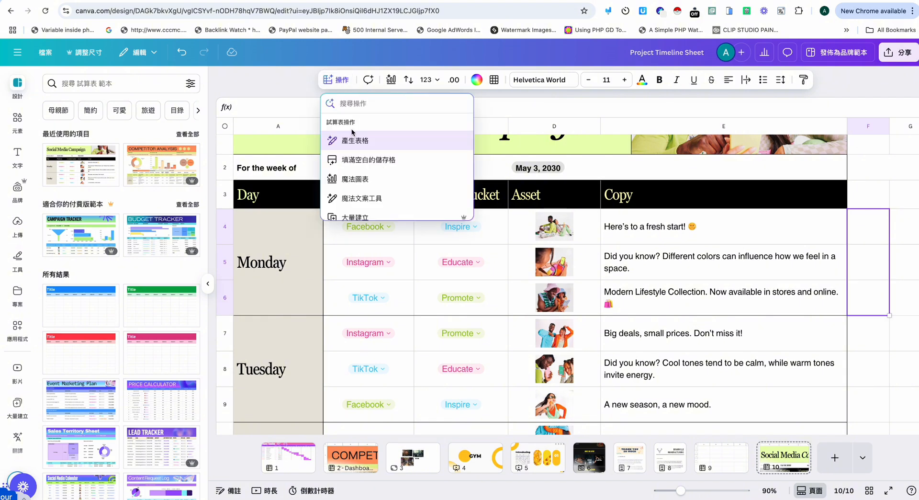
click(353, 163)
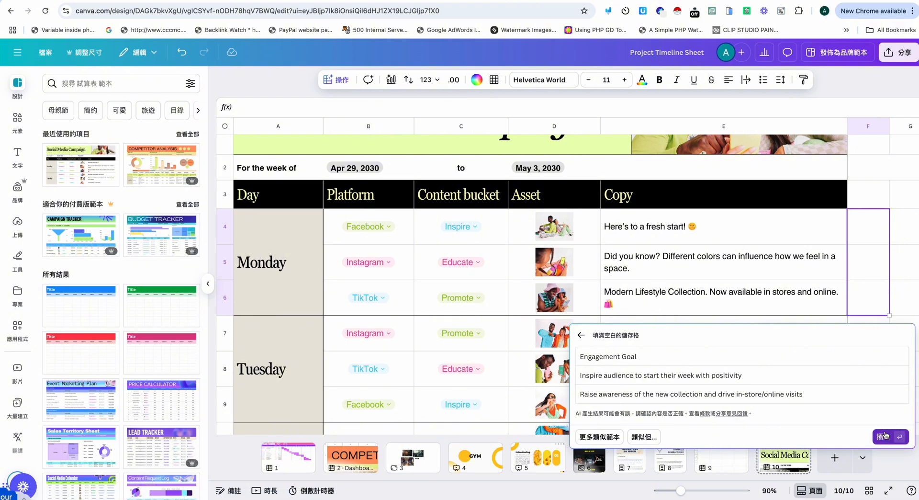
click(889, 436)
scroll(773, 254, right, 3)
click(778, 227)
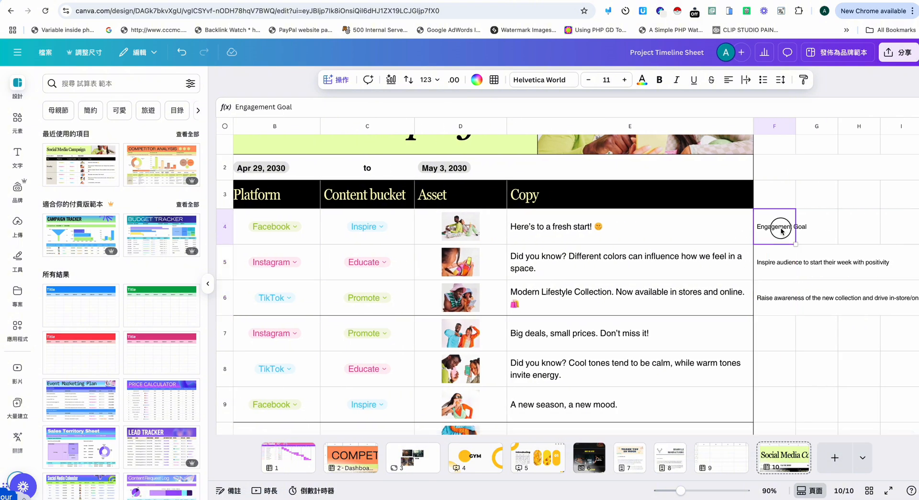
click(559, 234)
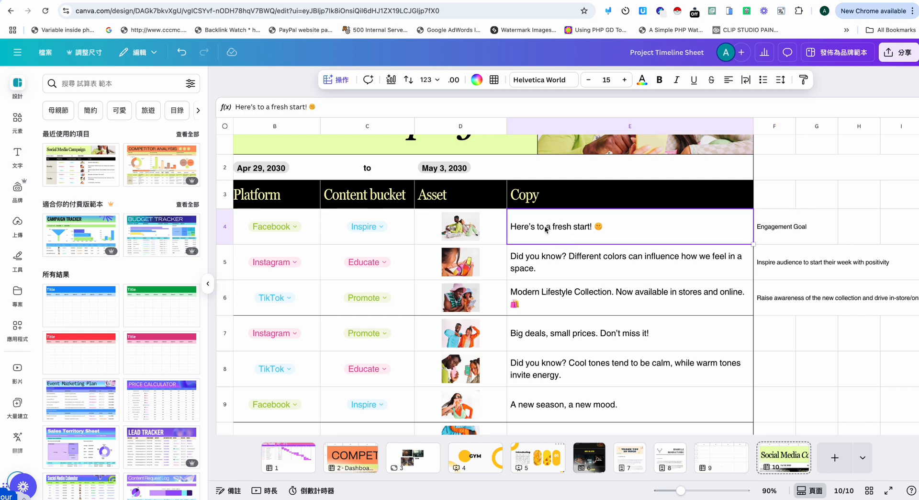
click(775, 227)
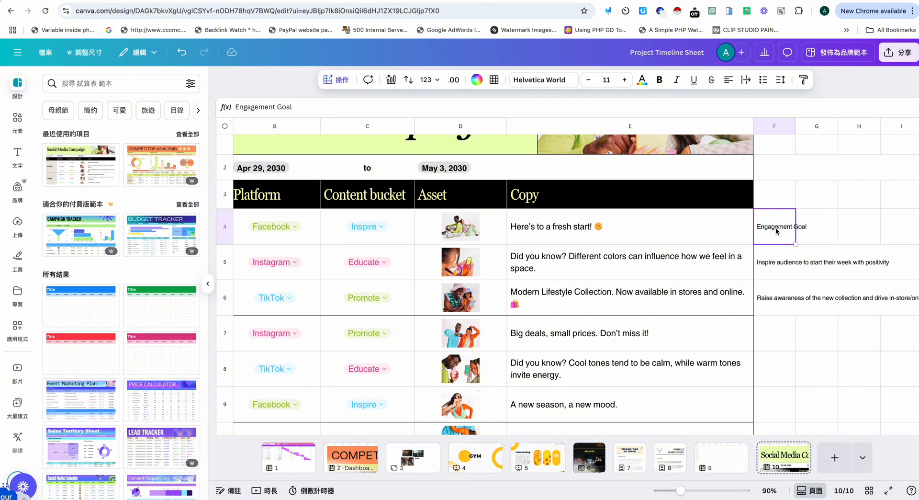
Step: Translate the generated text in cells F4:F6 into Traditional Chinese (繁體中文)
drag(773, 230, 768, 299)
click(339, 81)
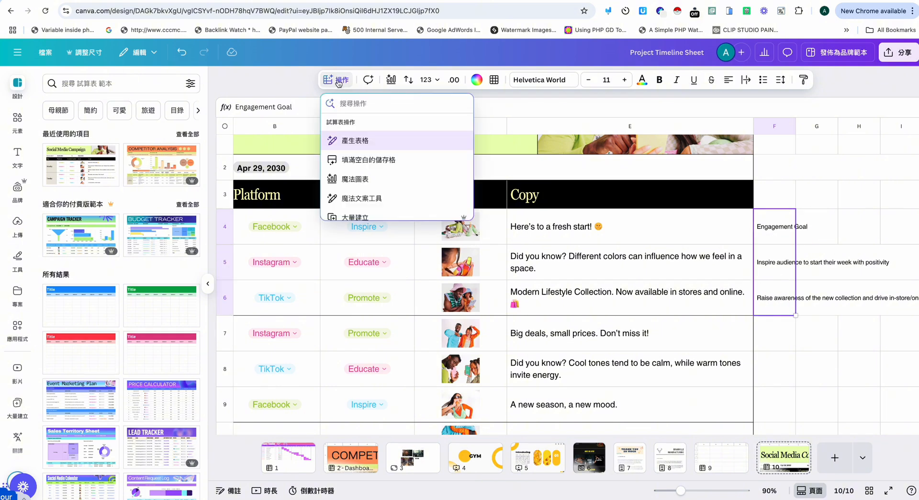
scroll(375, 159, down, 5)
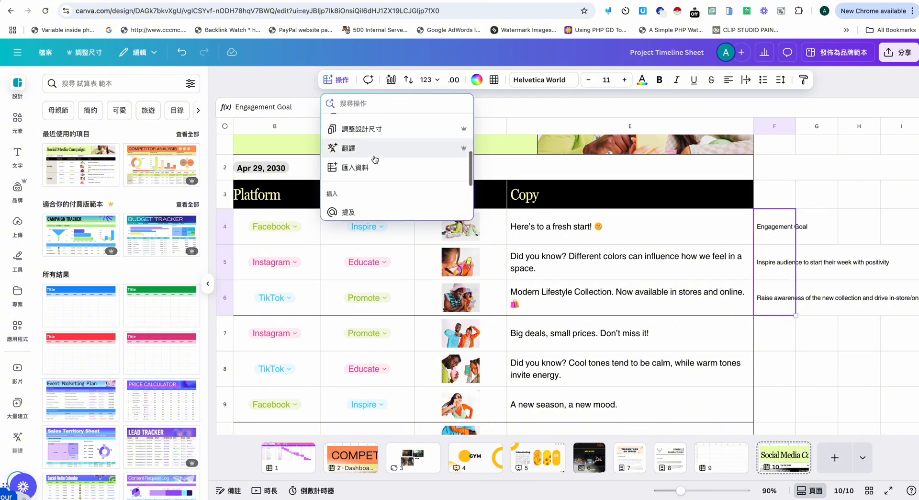
click(374, 160)
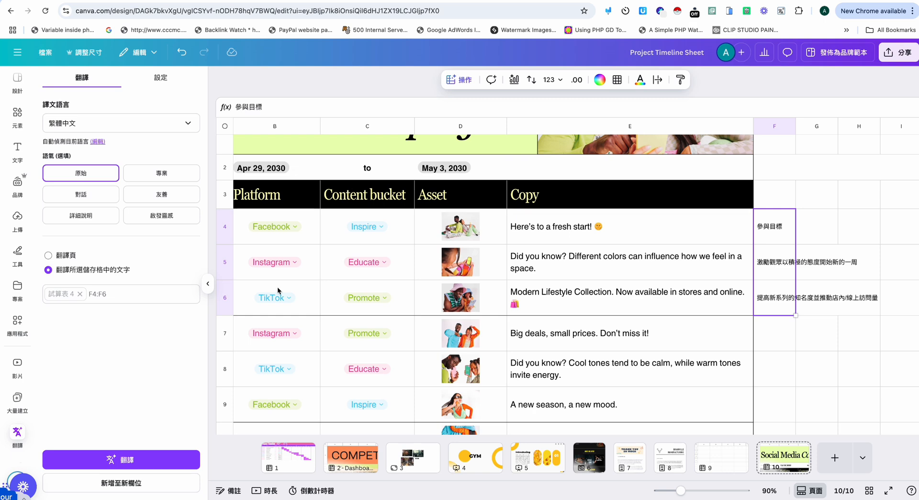
Step: Clear the translated text from cells F4:F6 of the campaign sheet
click(208, 283)
drag(694, 228, 689, 288)
key(Delete)
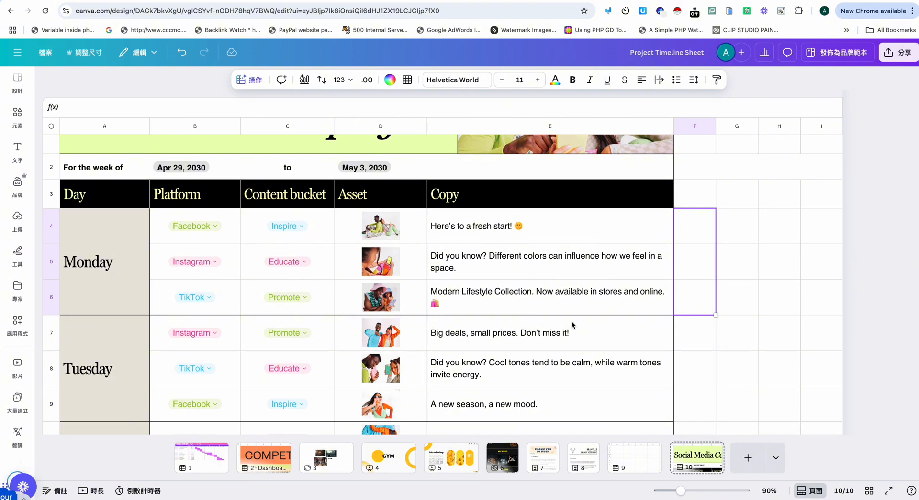
scroll(572, 325, down, 1)
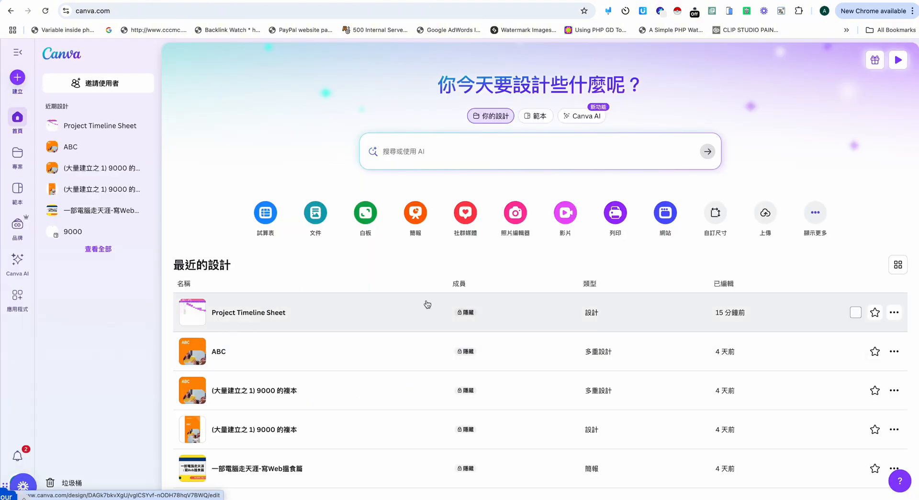
Step: Open the GYM project folder and create a new social media design in it as an Instagram post (4:5)
click(17, 153)
click(220, 419)
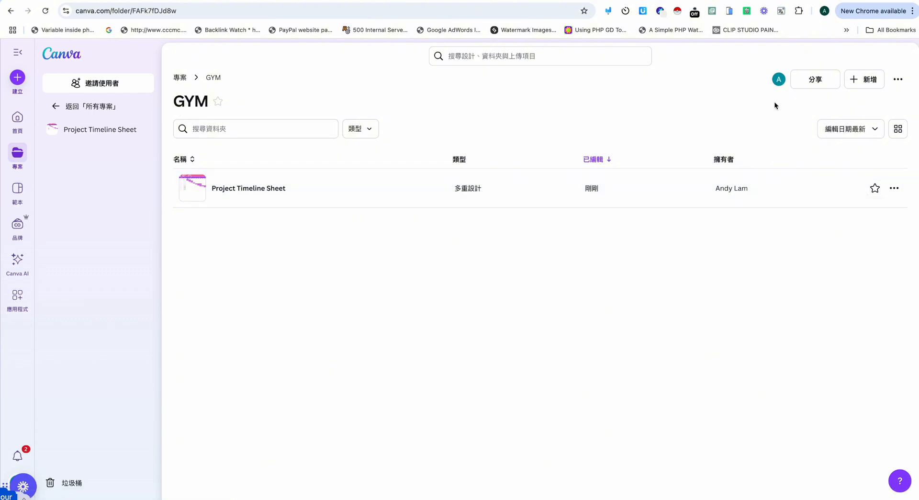
click(853, 84)
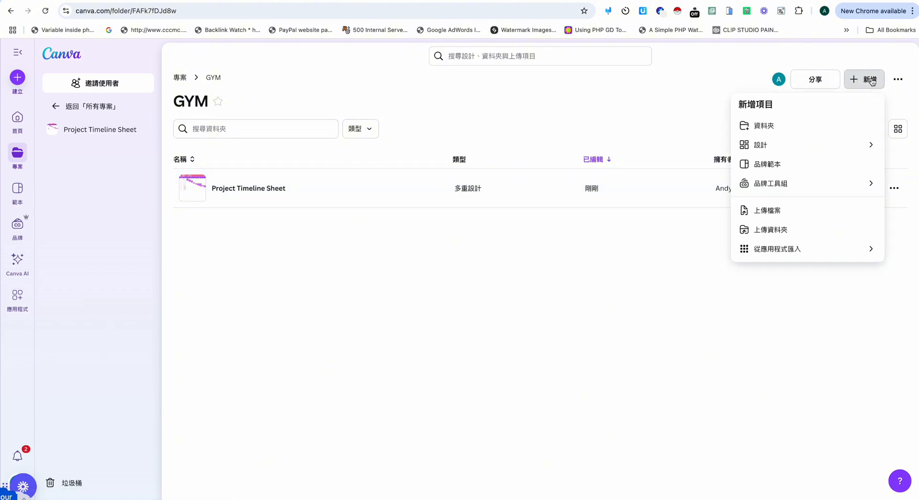
click(770, 144)
click(756, 129)
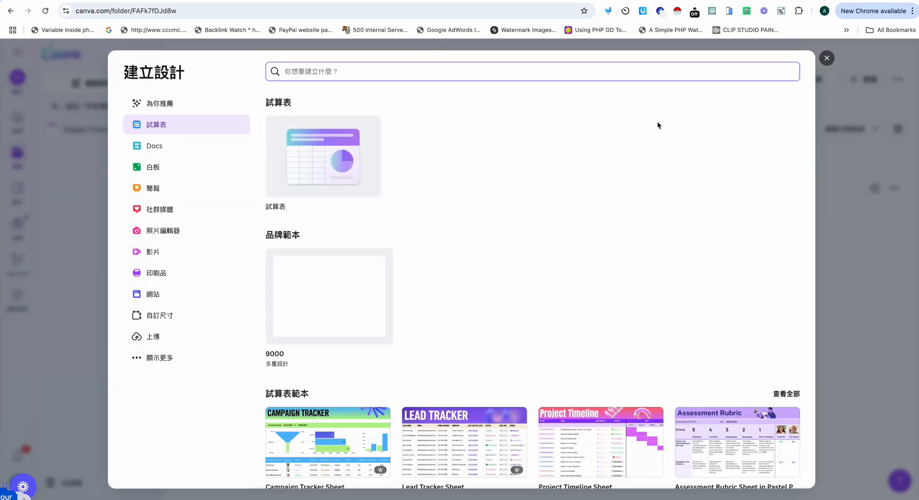
click(168, 208)
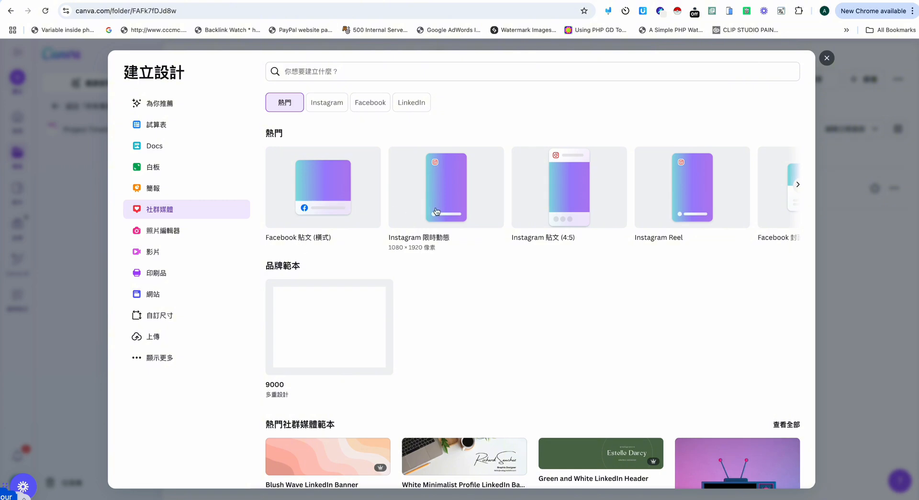
click(565, 206)
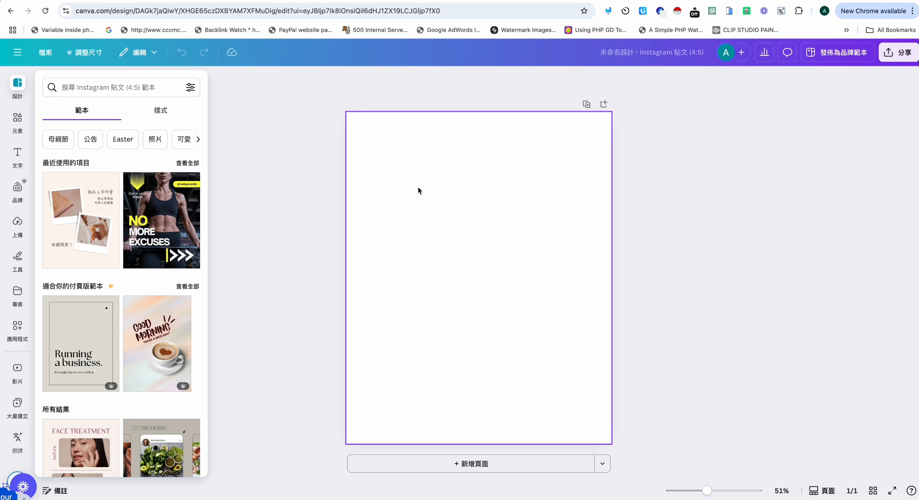
Step: Apply the Black Neon Yellow Gym Motivation Instagram Post template and name the design "IG Template"
click(175, 228)
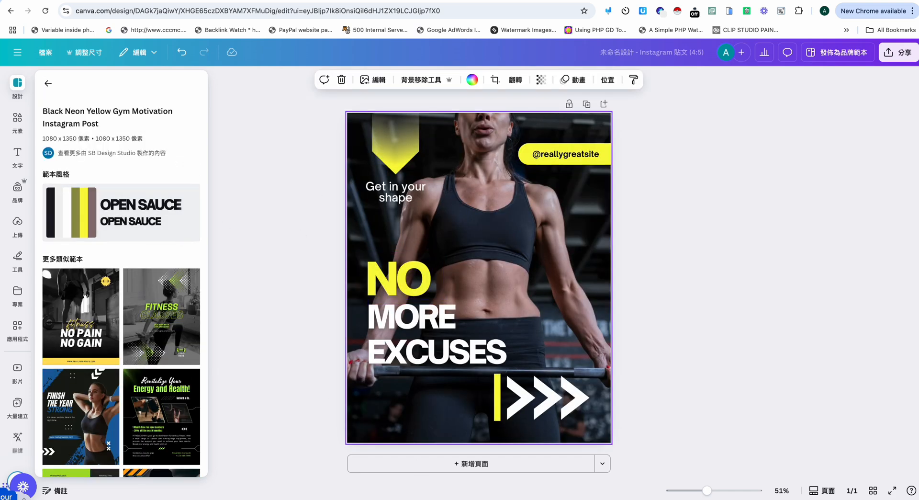
click(663, 62)
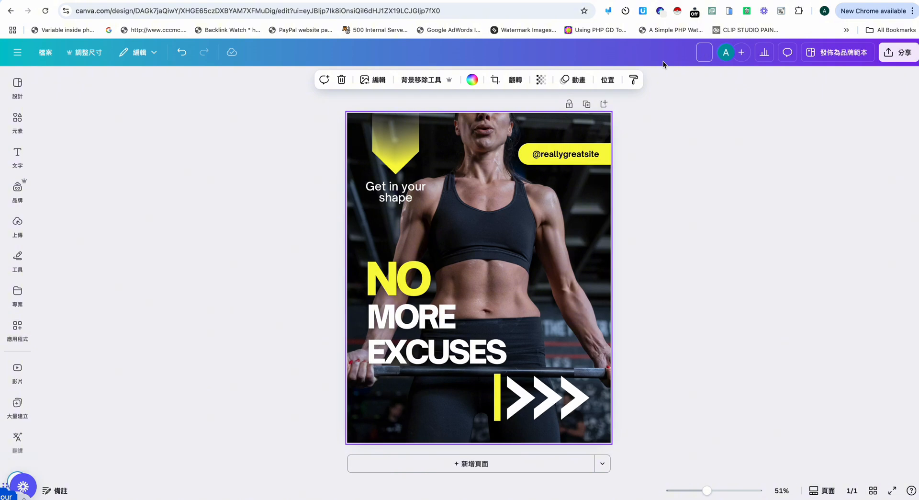
text(IG Templa)
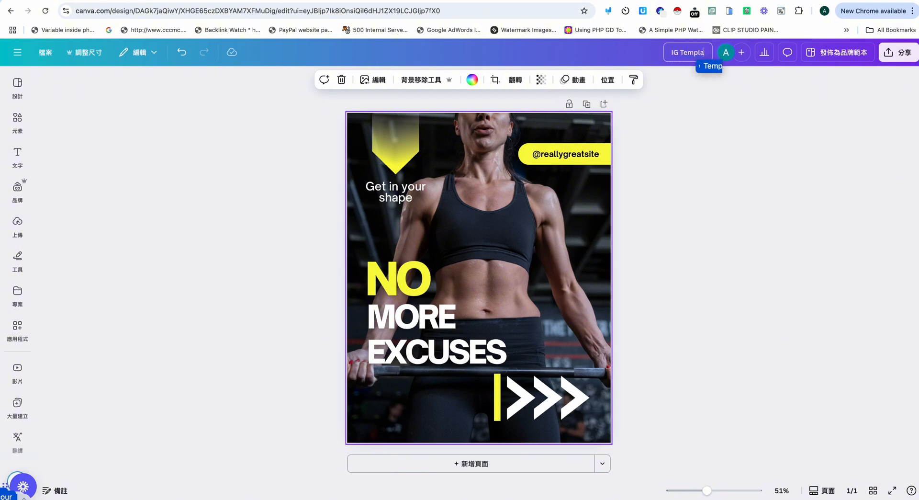
text(te)
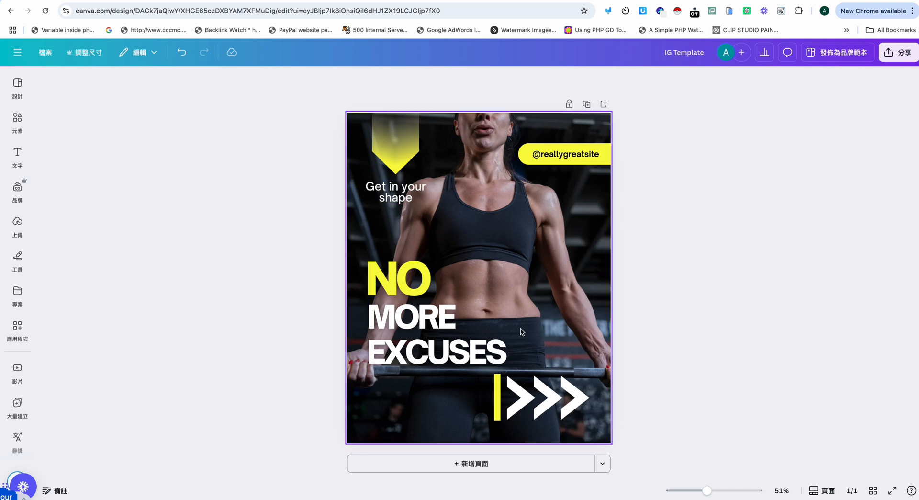
Step: Return to the projects, open the Project Timeline Sheet from the GYM folder, and go to its Social Media Campaign page
click(19, 84)
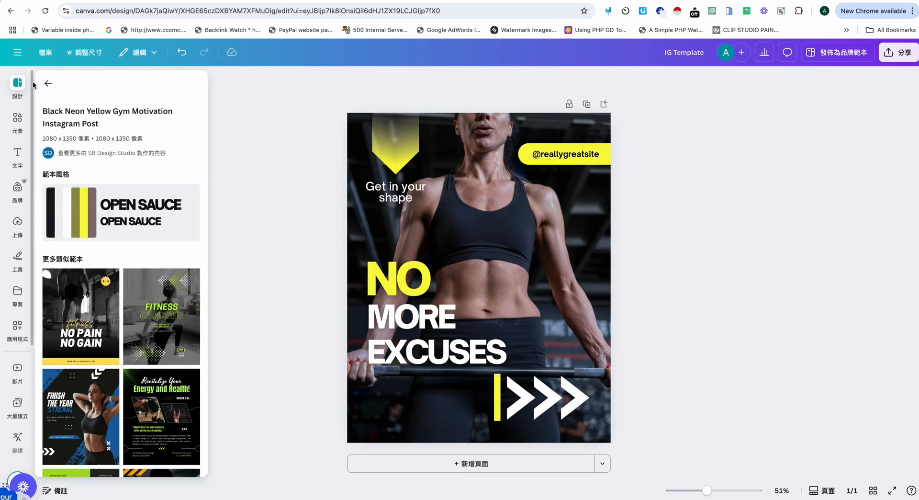
click(19, 84)
click(19, 84)
click(45, 52)
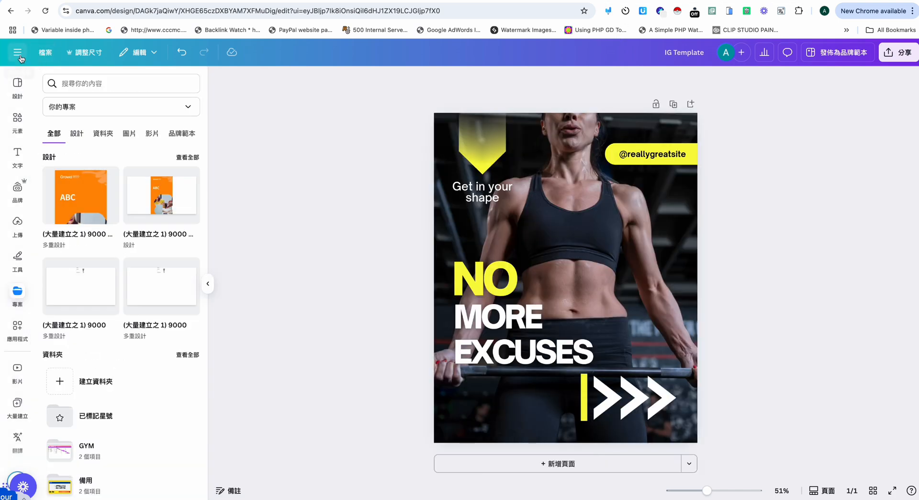
click(18, 52)
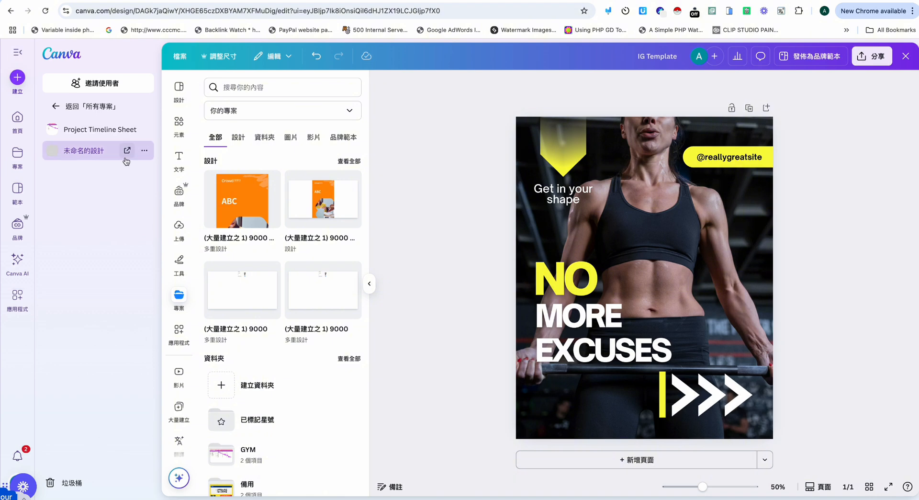
click(79, 107)
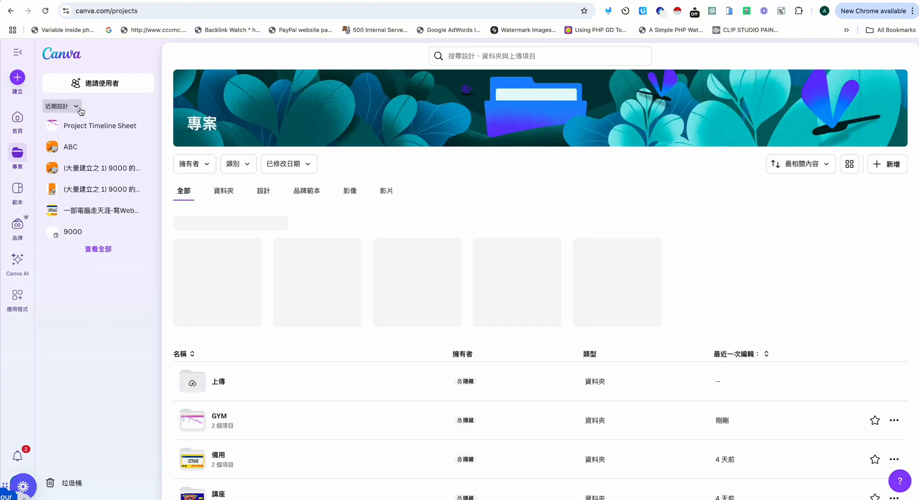
scroll(310, 330, down, 3)
click(216, 338)
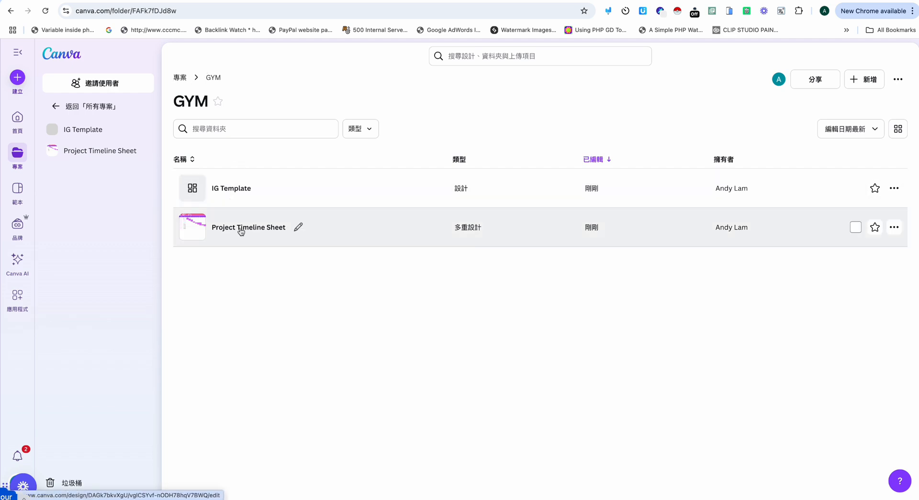
click(248, 228)
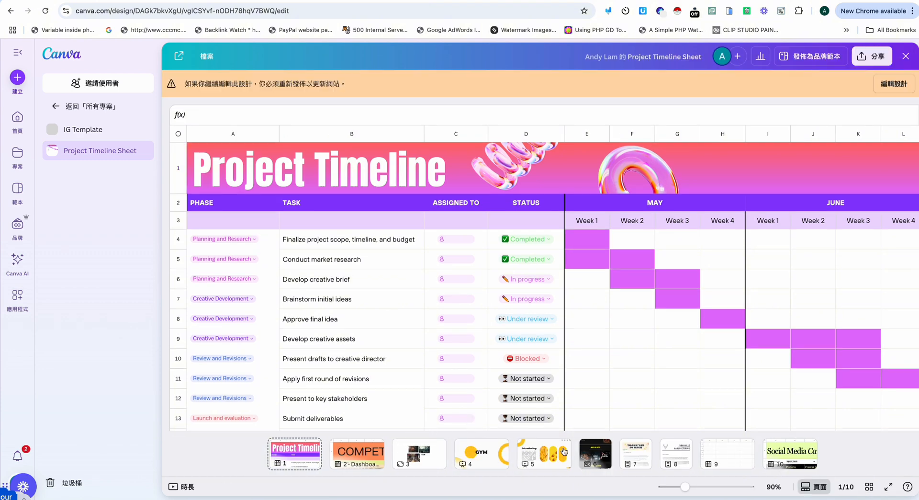
click(780, 463)
scroll(626, 373, down, 1)
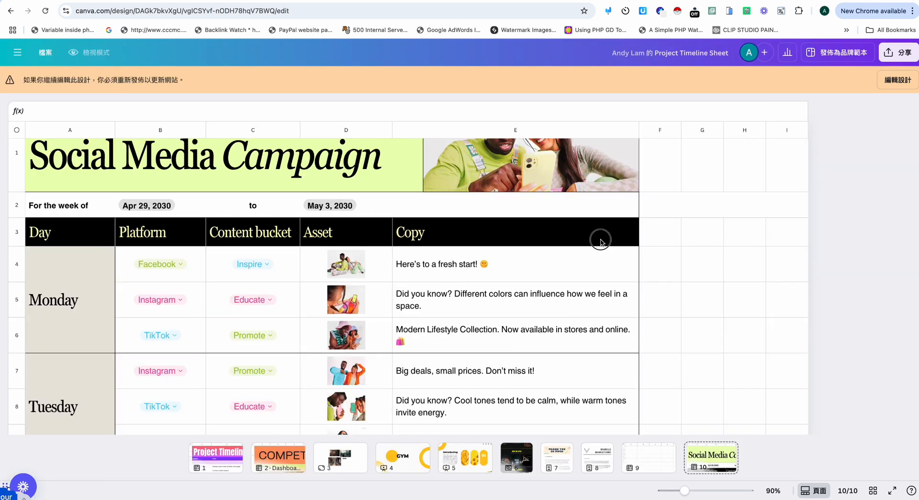
drag(407, 233, 421, 263)
click(444, 319)
drag(443, 319, 433, 253)
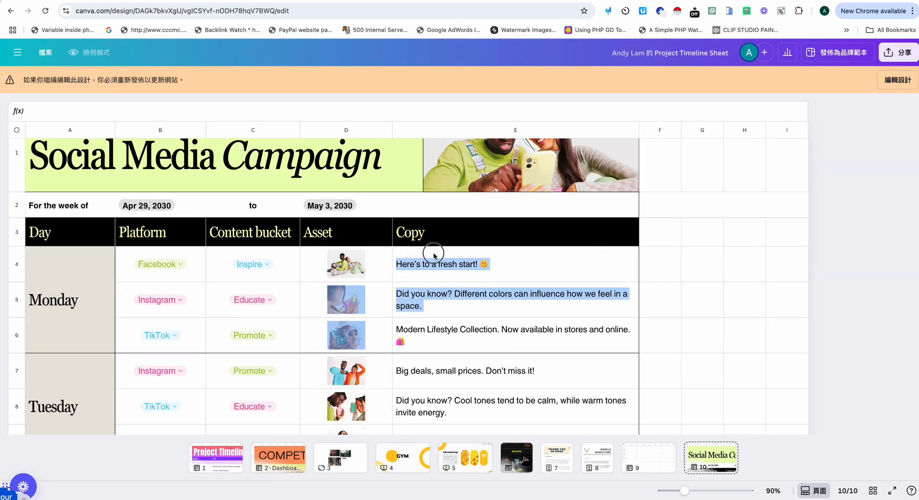
click(433, 253)
click(692, 255)
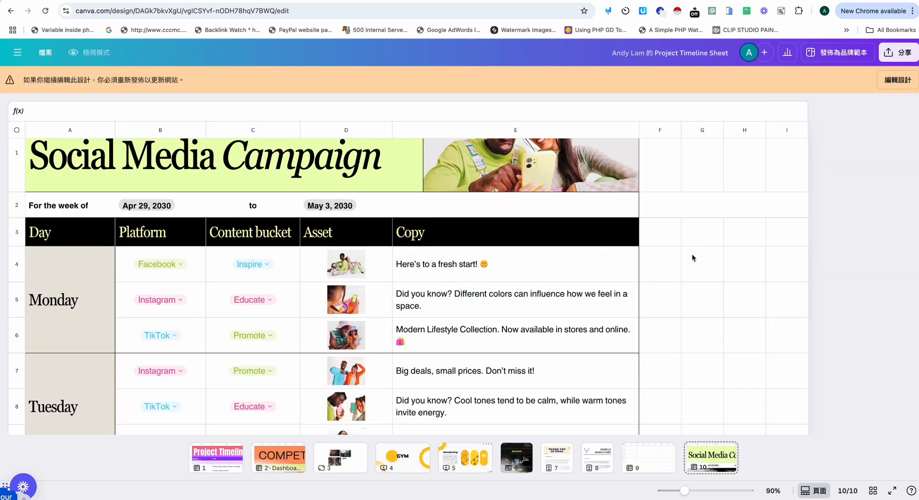
Step: Switch the design to editing and select the Copy column cells E3:E6 of the campaign sheet
click(891, 81)
click(447, 231)
drag(448, 231, 463, 322)
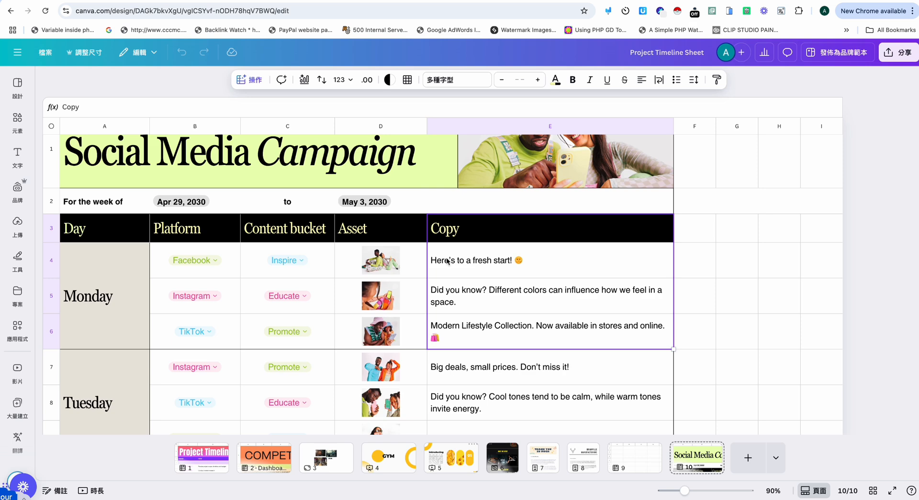
drag(447, 230, 440, 330)
Step: Start a bulk create (大量建立) from the data range E3:E6 and choose IG Template as its template
click(249, 80)
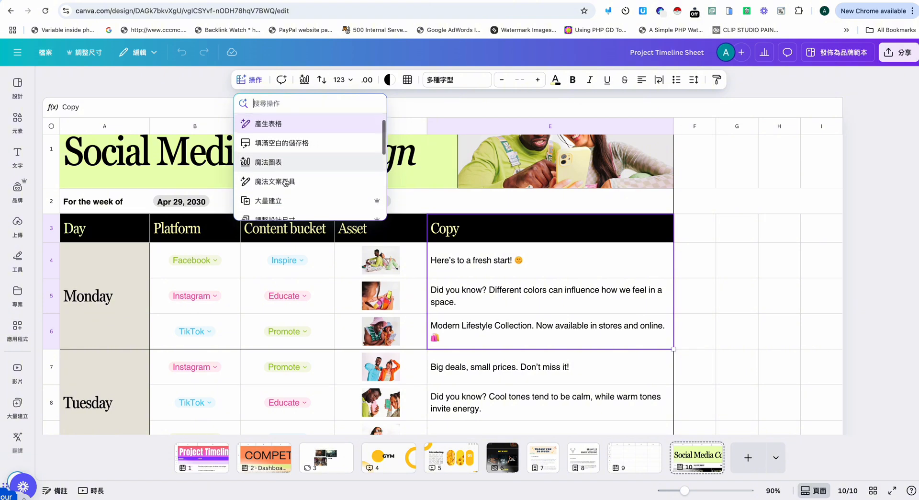
click(271, 205)
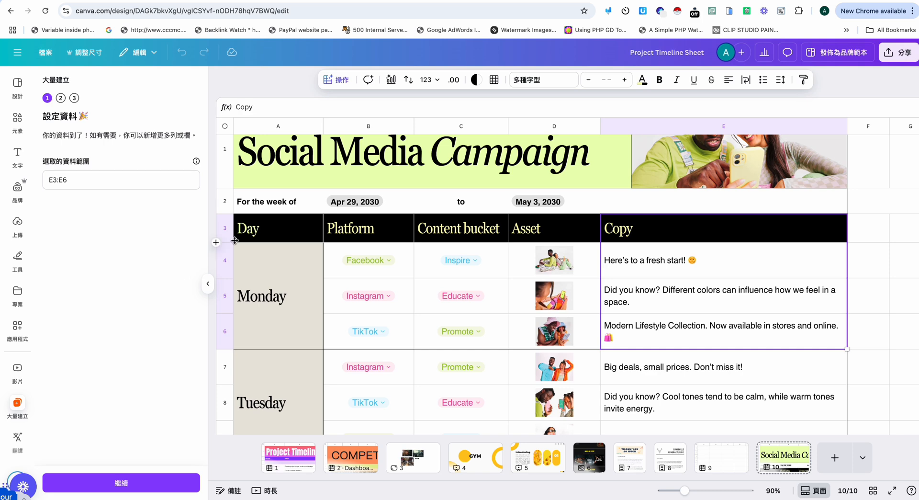
click(121, 482)
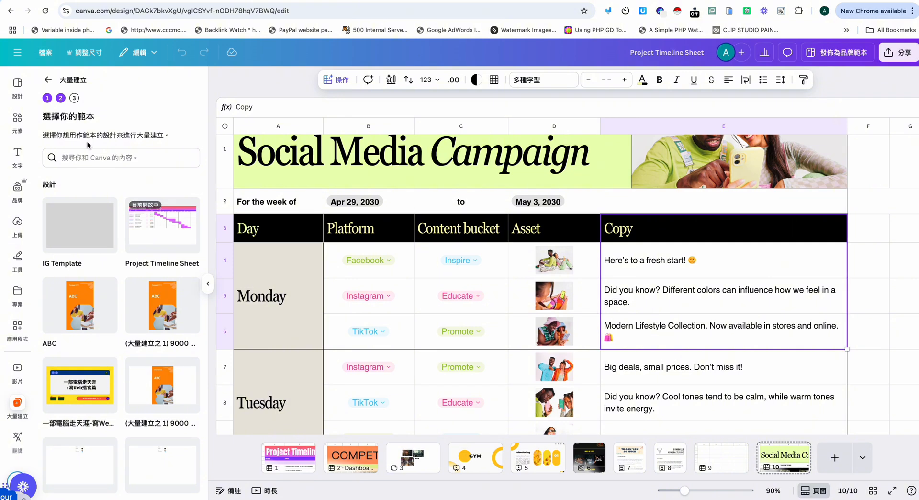
click(70, 230)
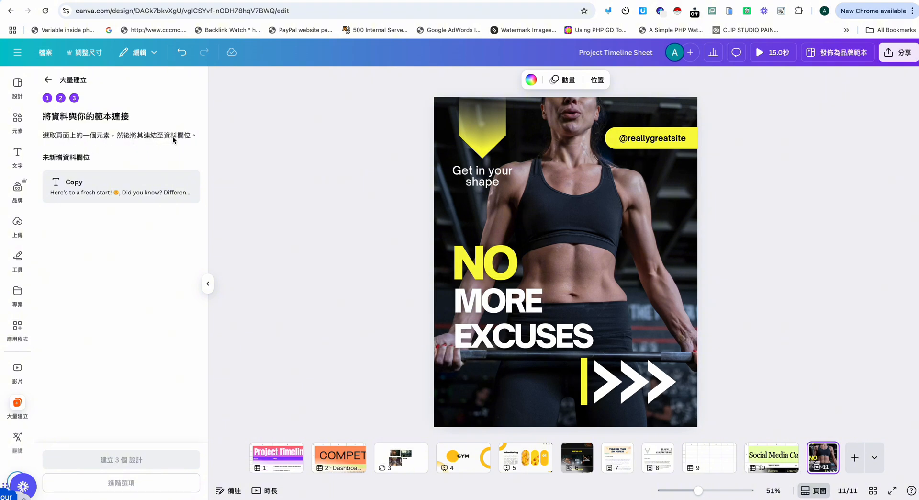
Step: Connect the "MORE EXCUSES" text on the template page to the Copy data field
click(506, 306)
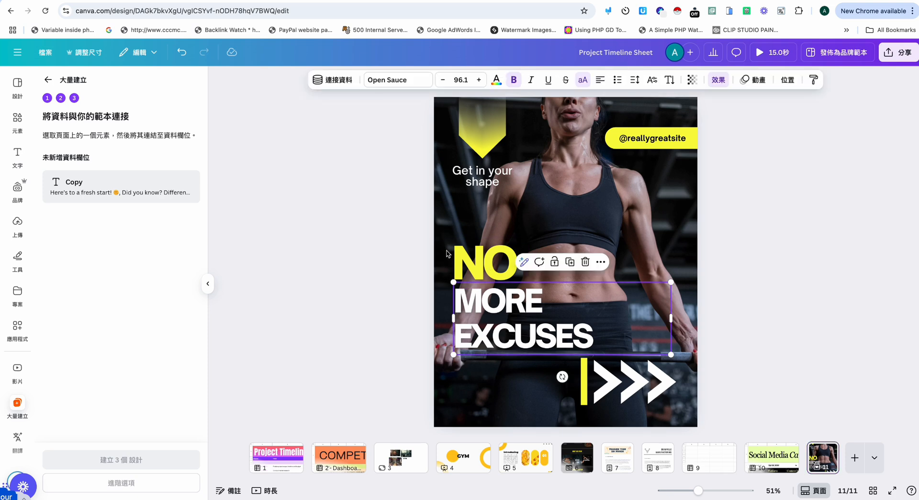
click(333, 83)
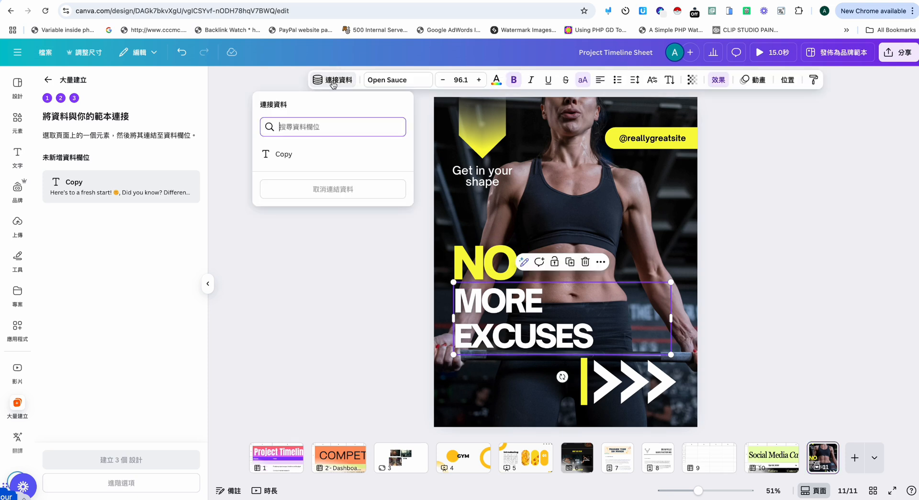
click(287, 155)
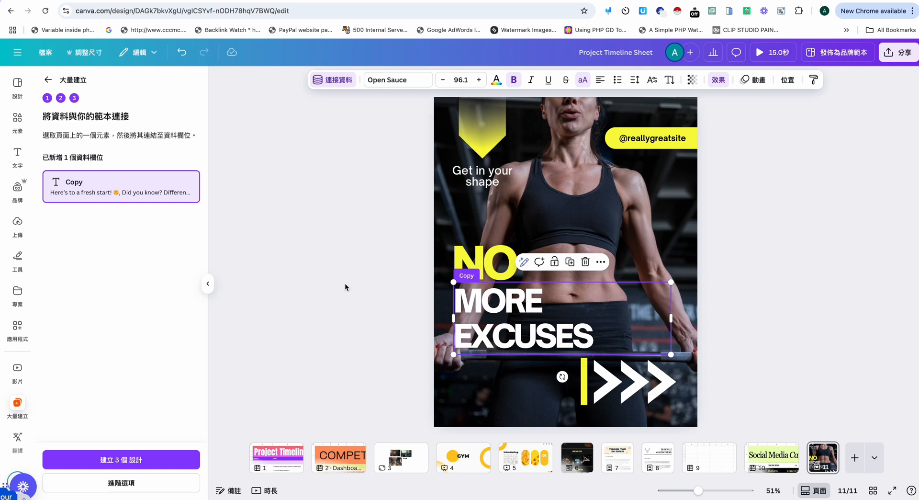
Step: Compare the source copy in cells E4:E6 of the campaign sheet with the linked text on the template page
click(786, 463)
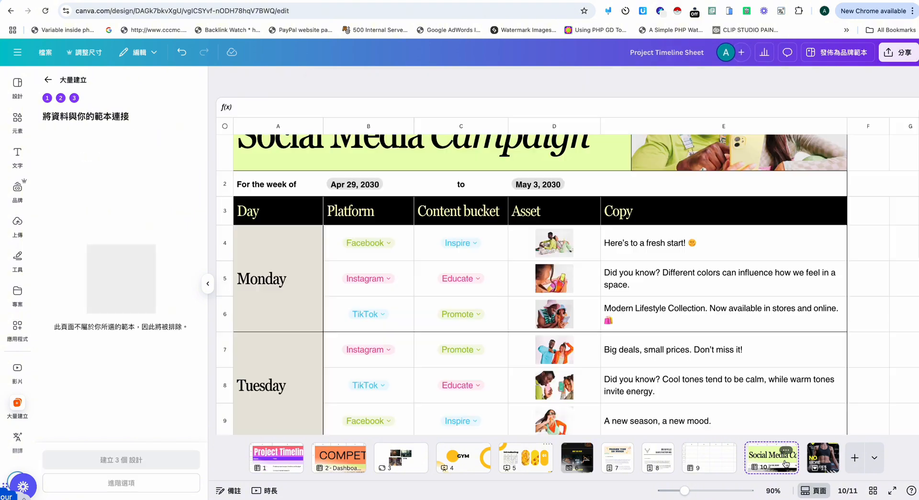
click(627, 252)
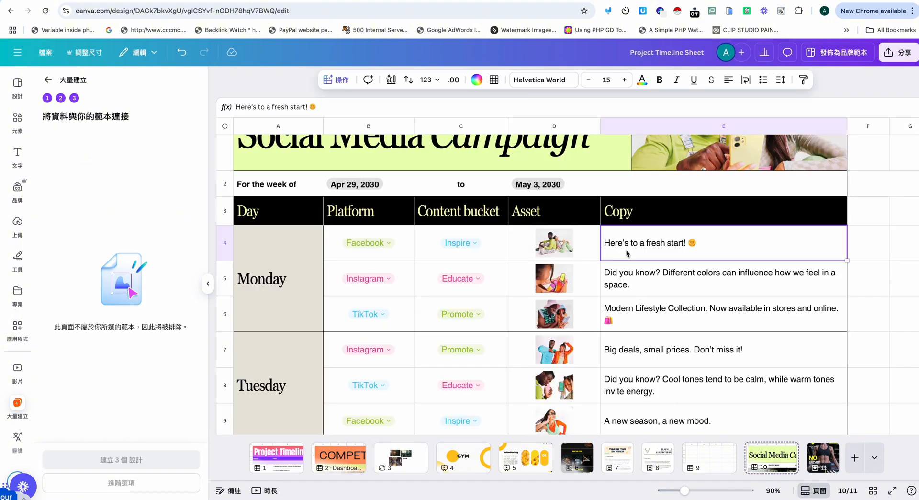
click(627, 280)
click(628, 311)
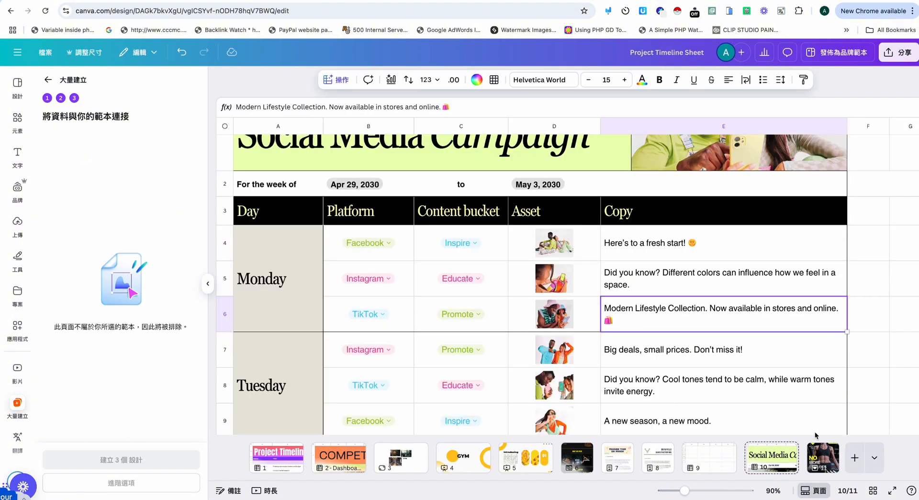
click(822, 457)
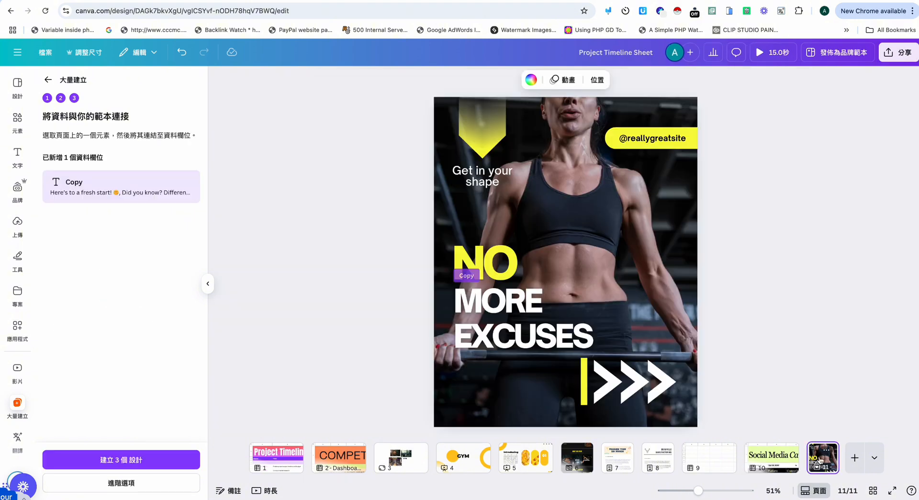
click(503, 337)
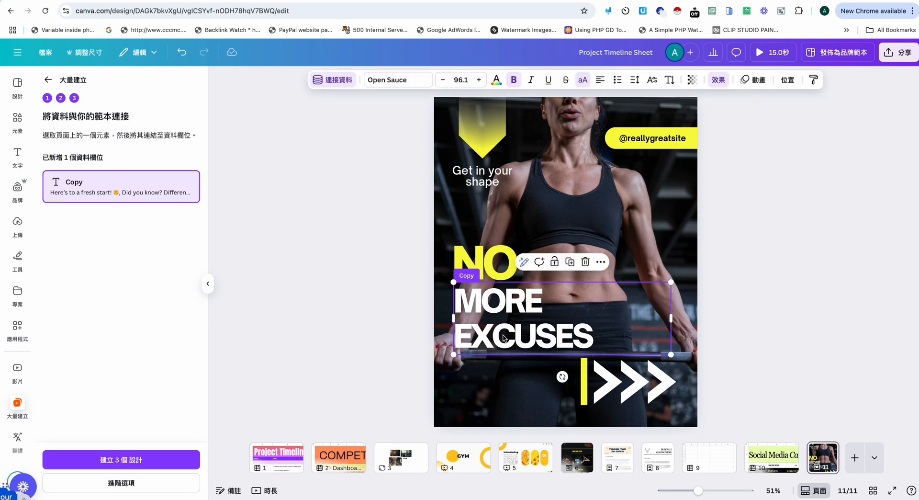
Step: Set the bulk create's save location to the GYM folder and generate the 3 separate designs
click(127, 483)
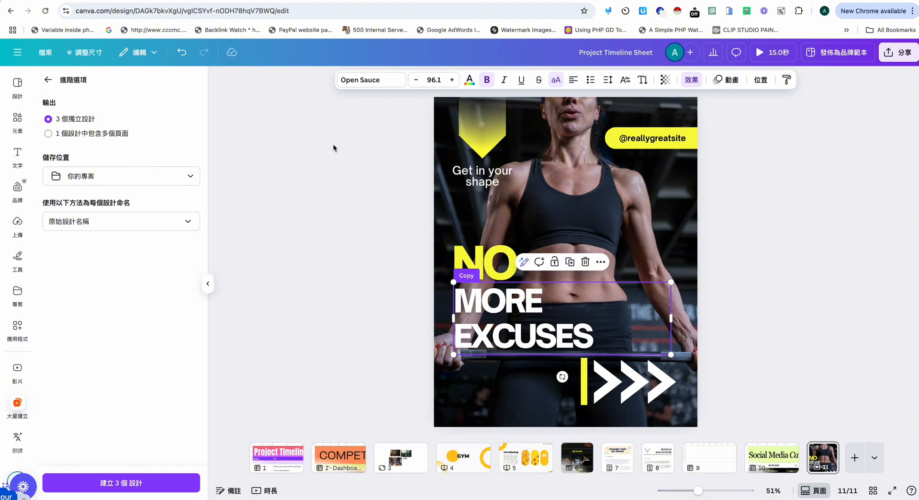
click(97, 181)
click(94, 256)
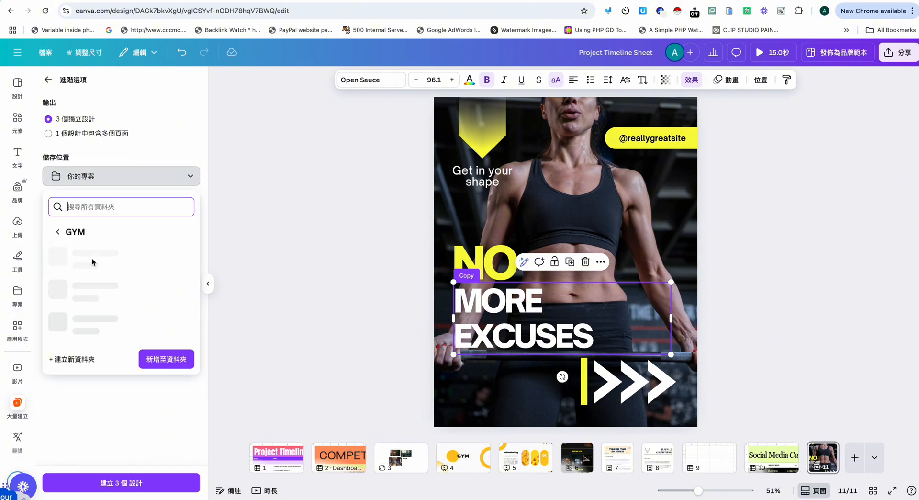
click(166, 359)
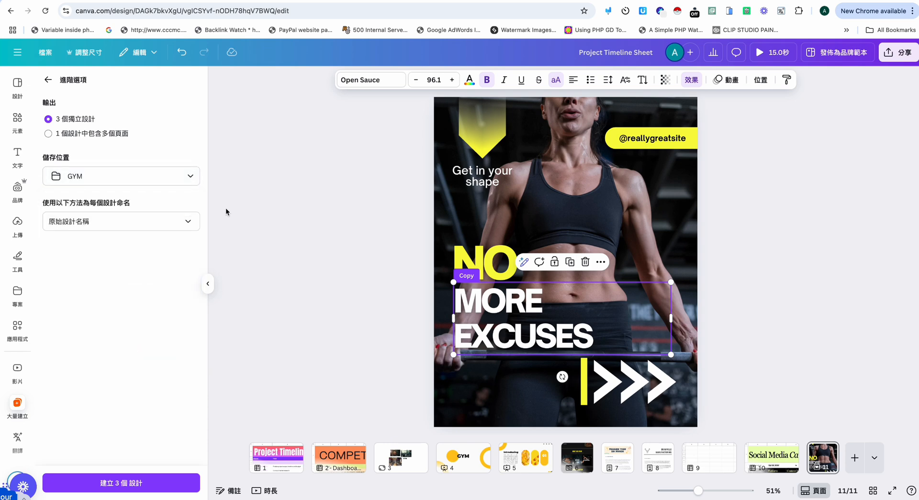
click(109, 483)
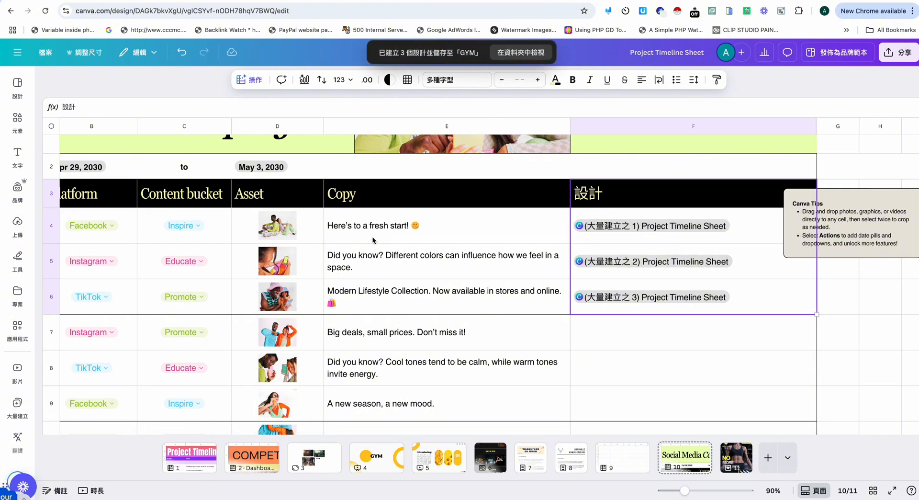
Step: Open the GYM folder, inspect the first bulk-created design and its headline, and return to the folder
click(506, 57)
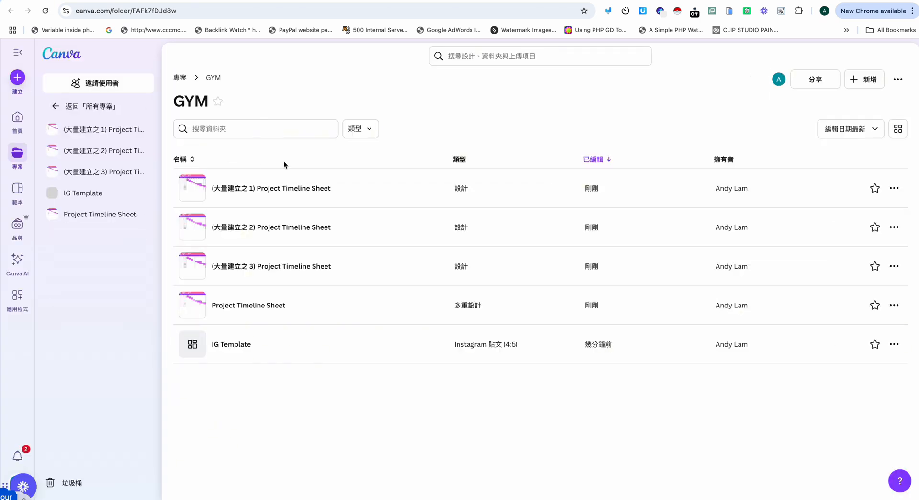
click(254, 189)
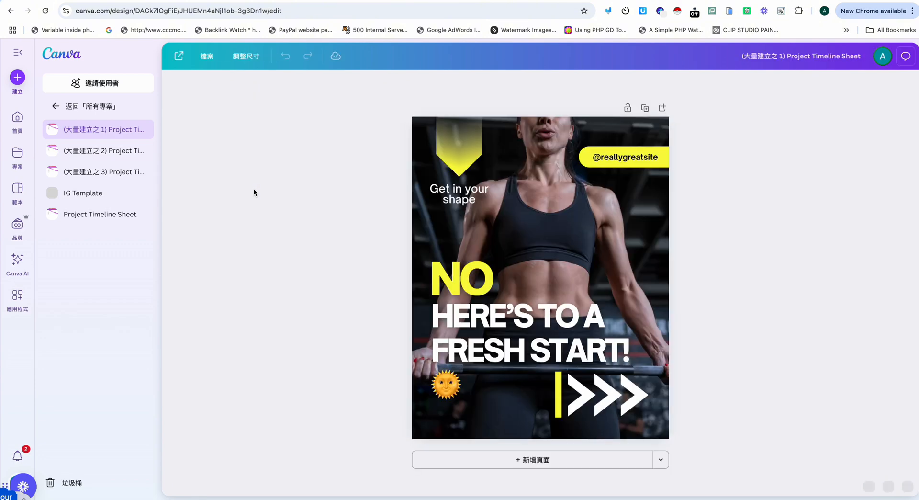
click(483, 342)
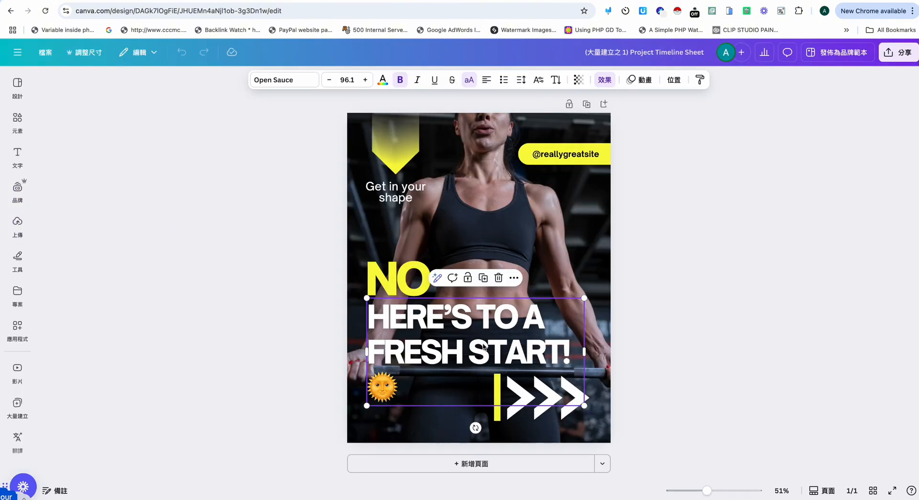
click(621, 1)
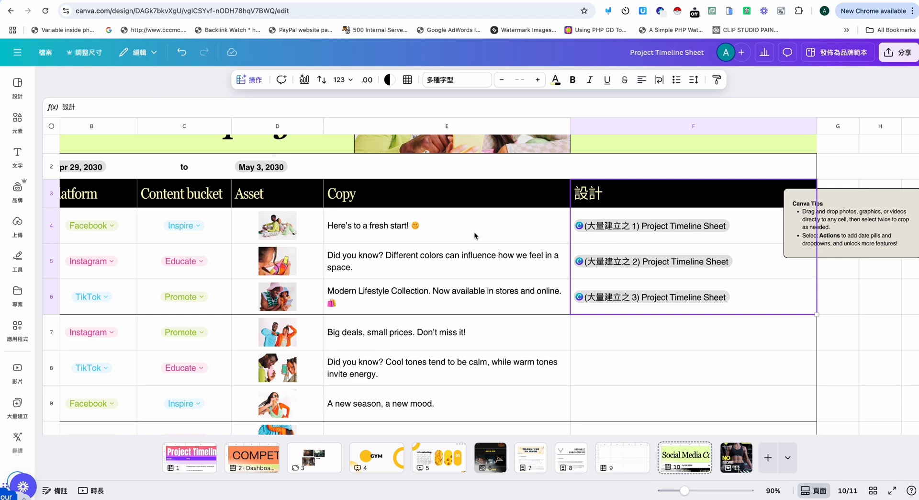
click(656, 0)
click(631, 0)
click(673, 1)
click(11, 11)
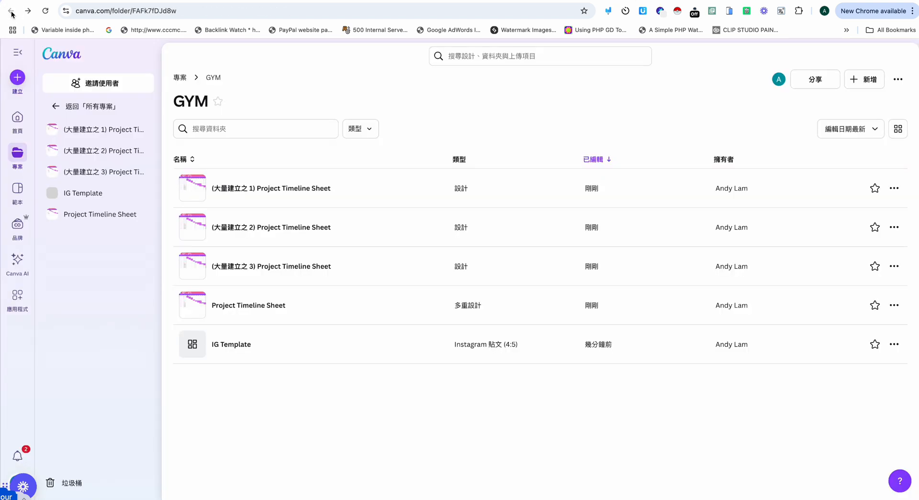
Step: Inspect the second and third bulk-created designs in the GYM folder, checking the headline text of each
click(263, 220)
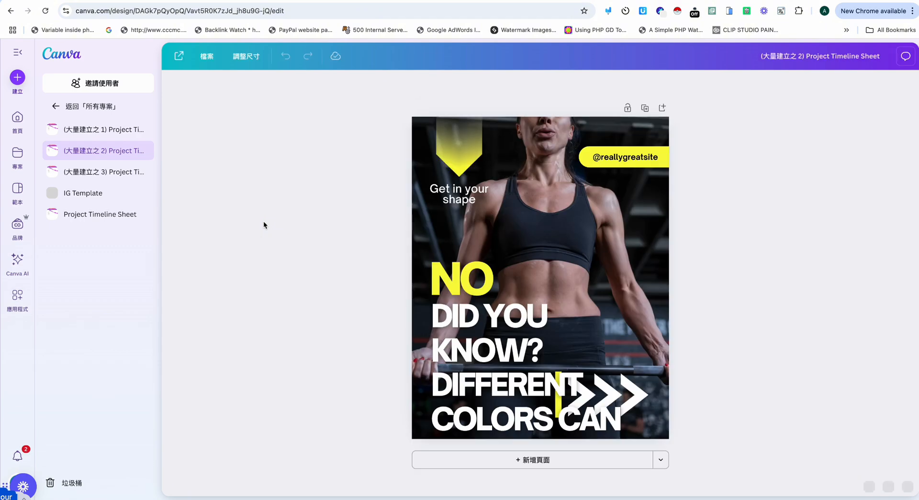
click(518, 374)
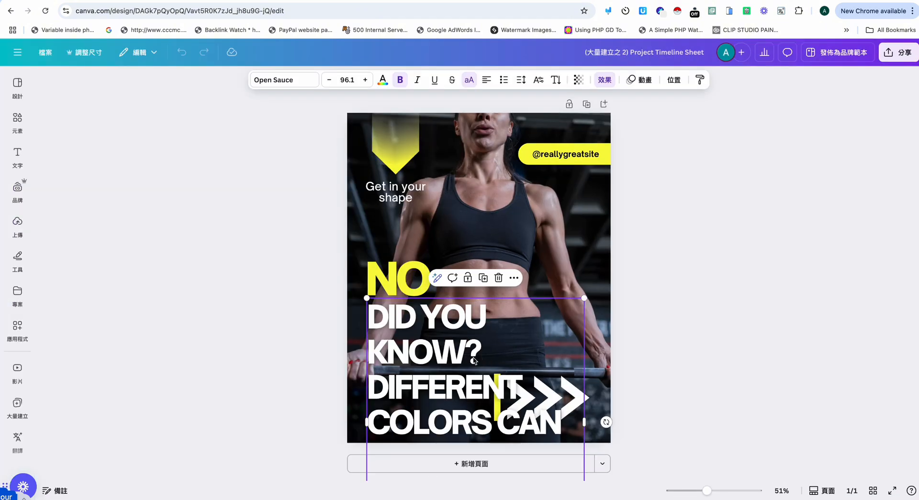
click(11, 11)
click(259, 277)
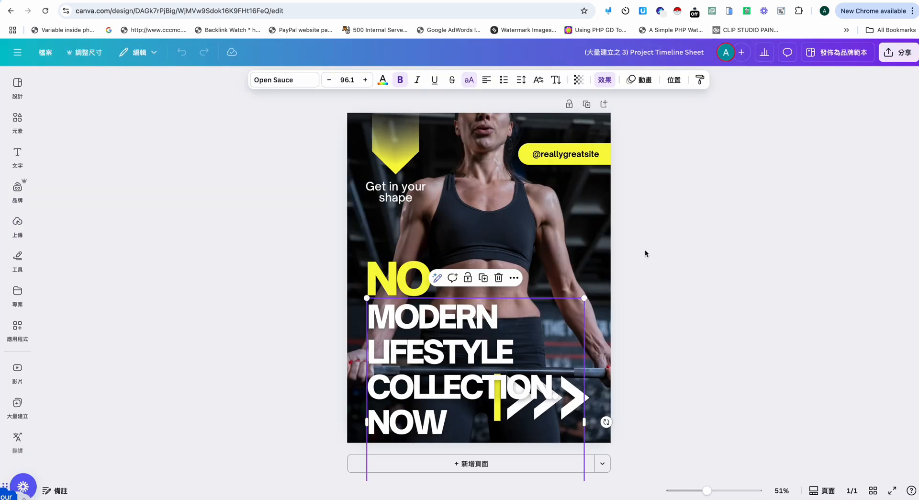
click(707, 255)
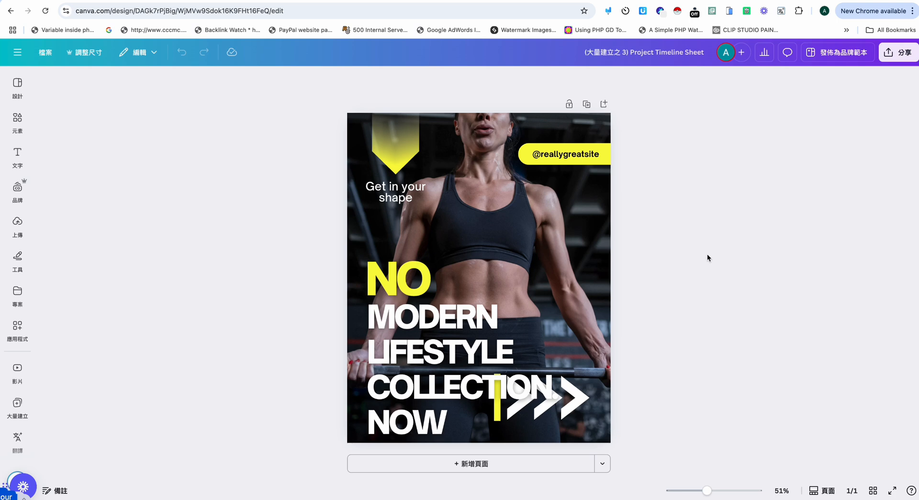
Step: Inspect the full-page background photo of the third bulk-created design in crop mode to see how it fills the page
click(523, 247)
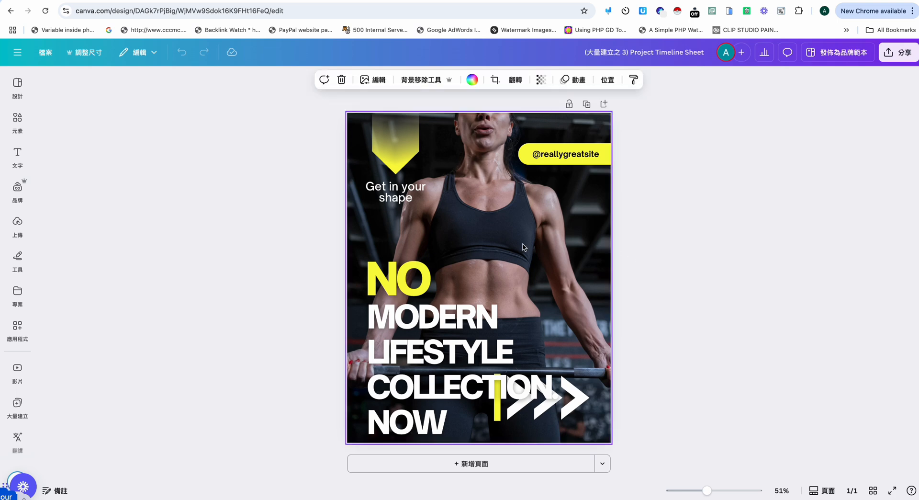
double_click(523, 245)
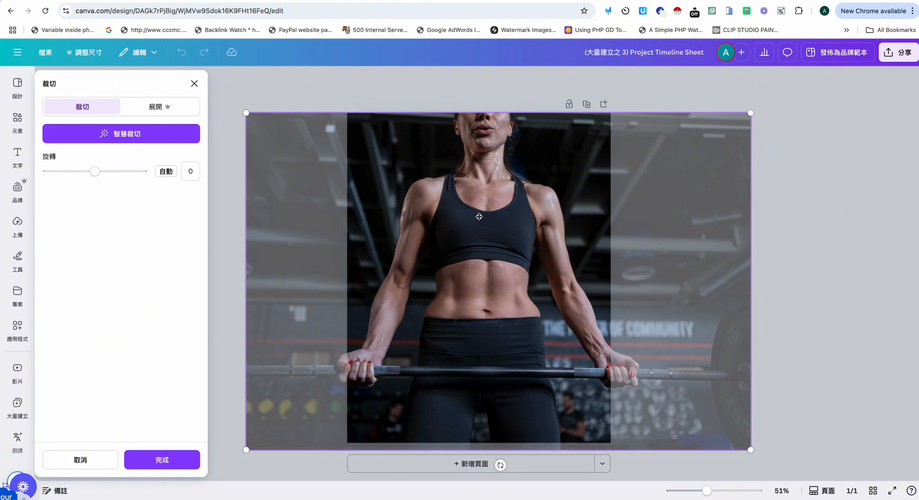
click(797, 222)
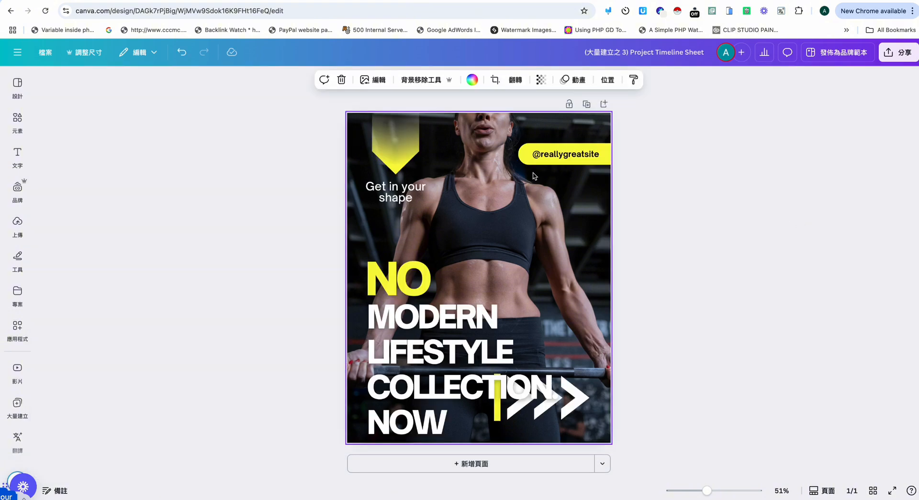
click(455, 228)
double_click(456, 228)
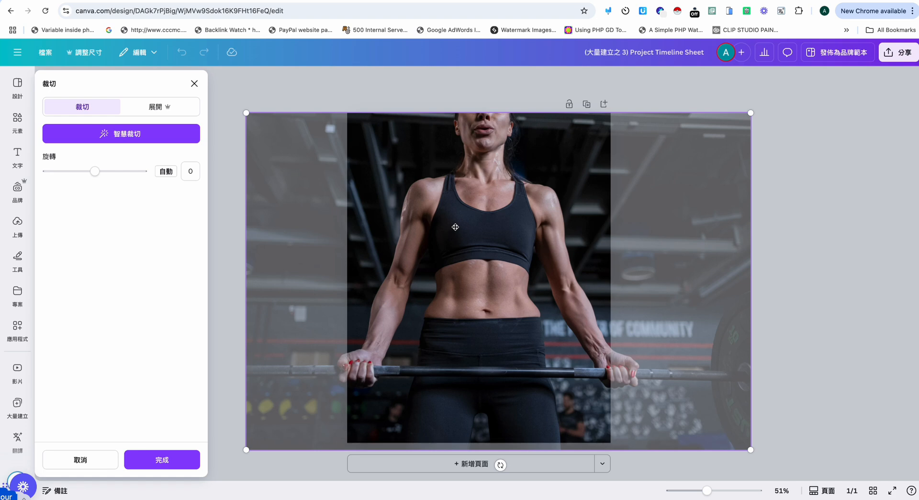
click(807, 149)
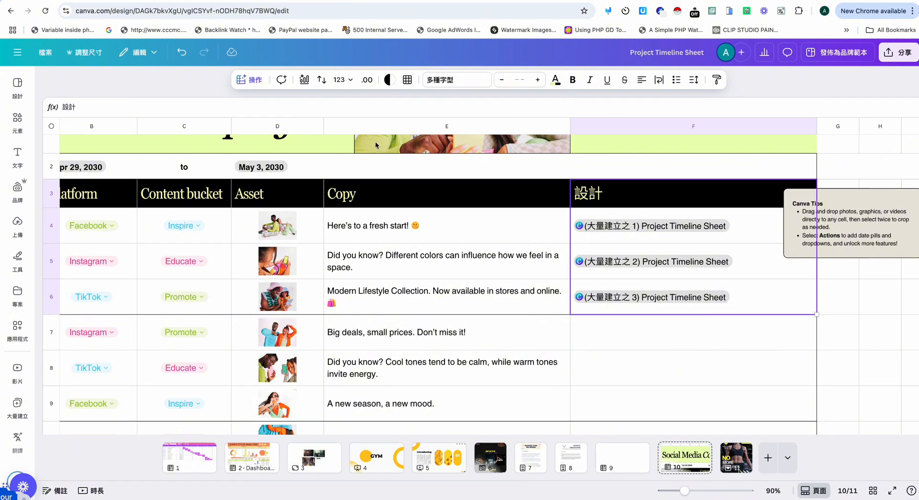
Step: Examine the Asset images for the Monday rows in the campaign sheet alongside their Copy text
scroll(335, 227, left, 3)
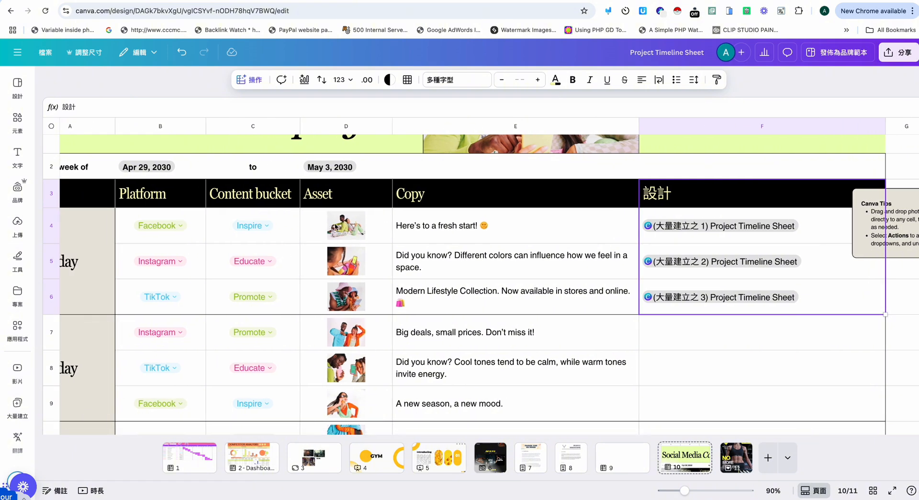
click(336, 227)
click(346, 261)
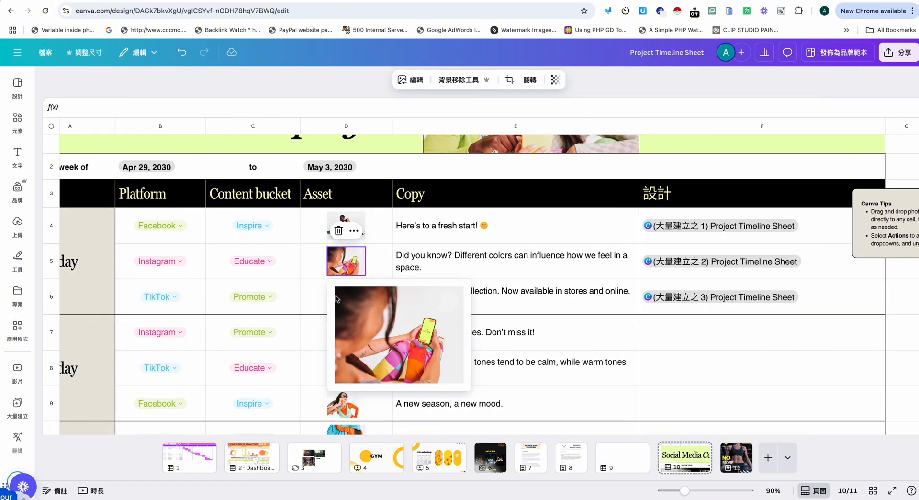
click(346, 296)
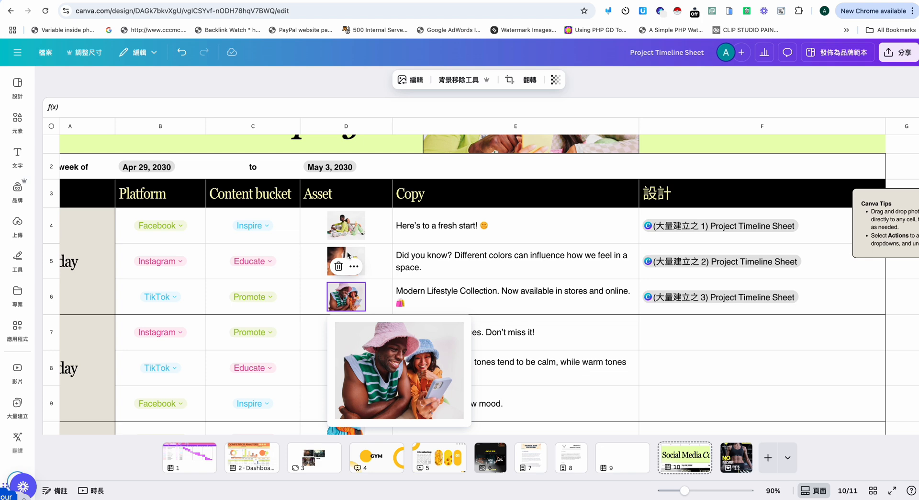
scroll(344, 237, left, 2)
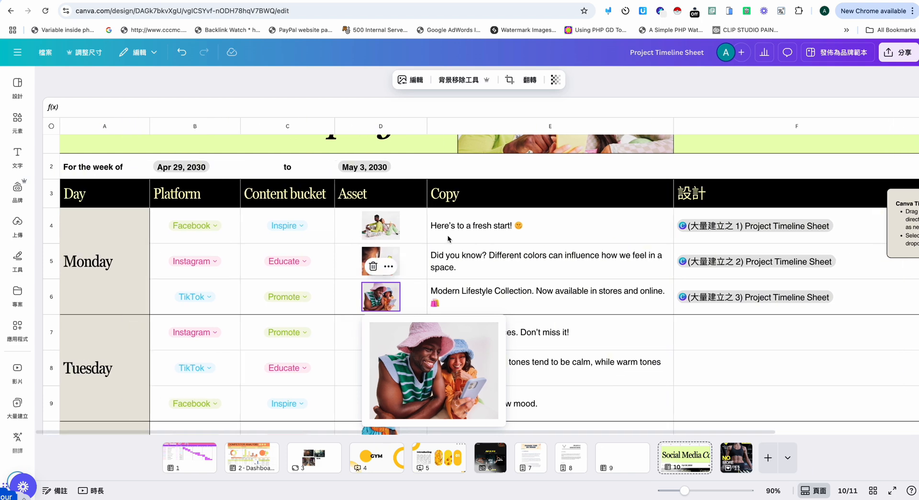
click(458, 235)
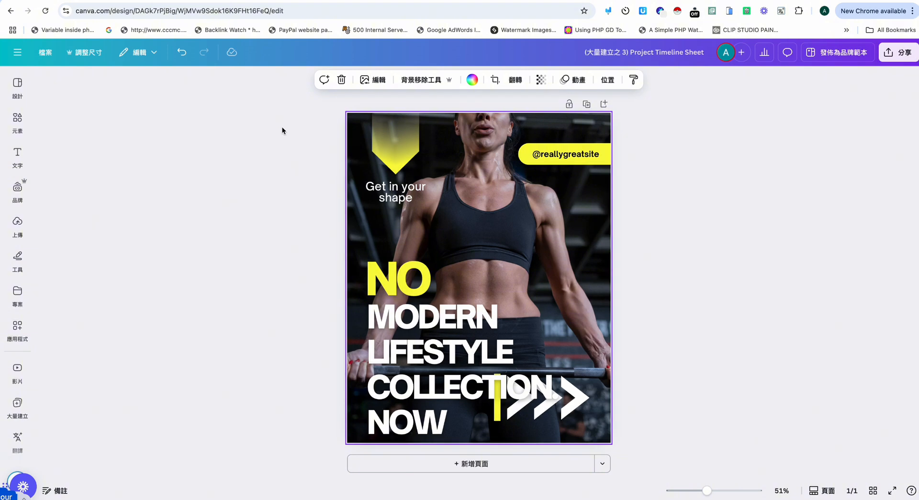
Step: Recheck the gym photo's crop frame in the third bulk-created design and leave crop mode
double_click(448, 161)
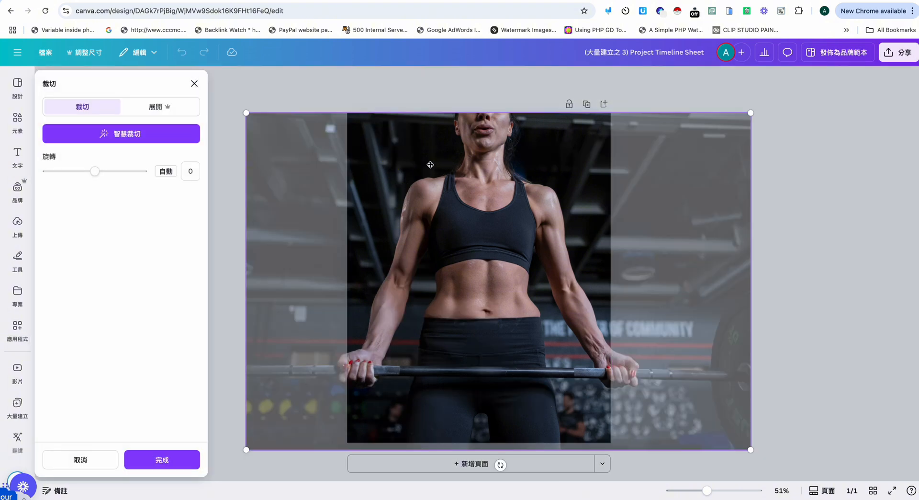
drag(481, 168, 484, 170)
click(441, 108)
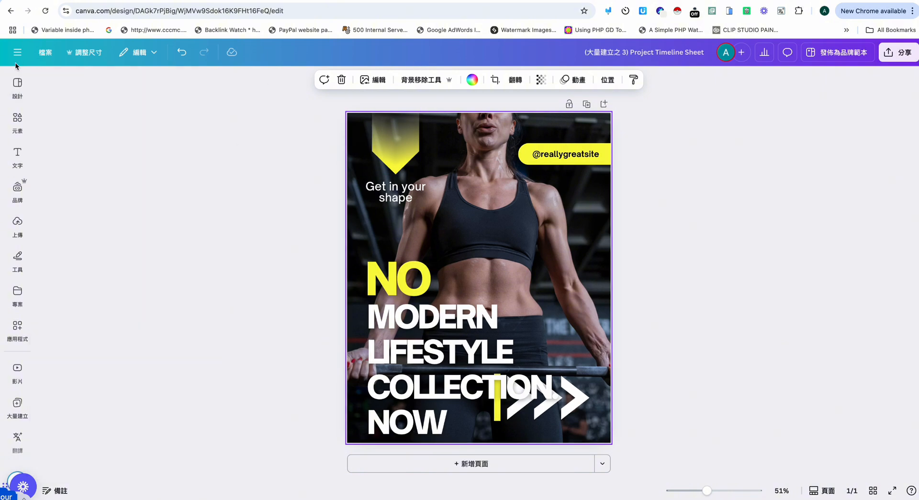
Step: Delete the three bulk-created Project Timeline Sheet designs (大量建立之 1 to 3) from the GYM folder
mouse_move(17, 54)
click(82, 104)
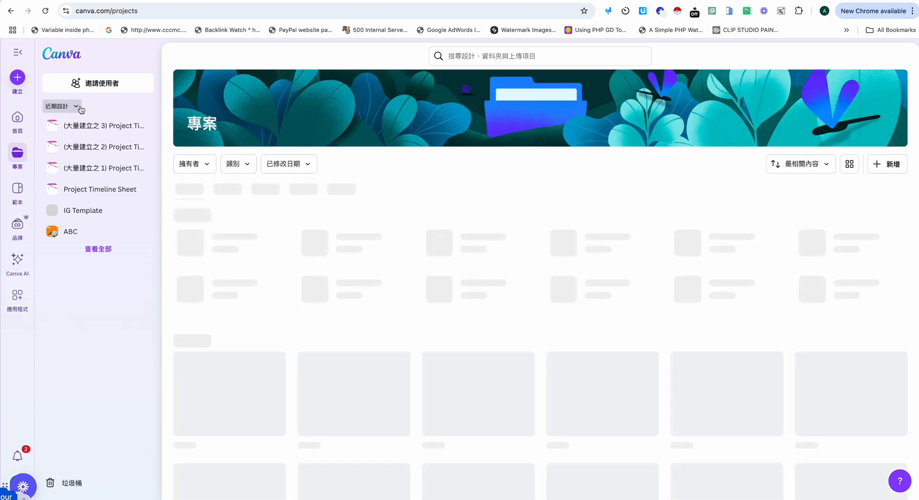
scroll(275, 244, down, 3)
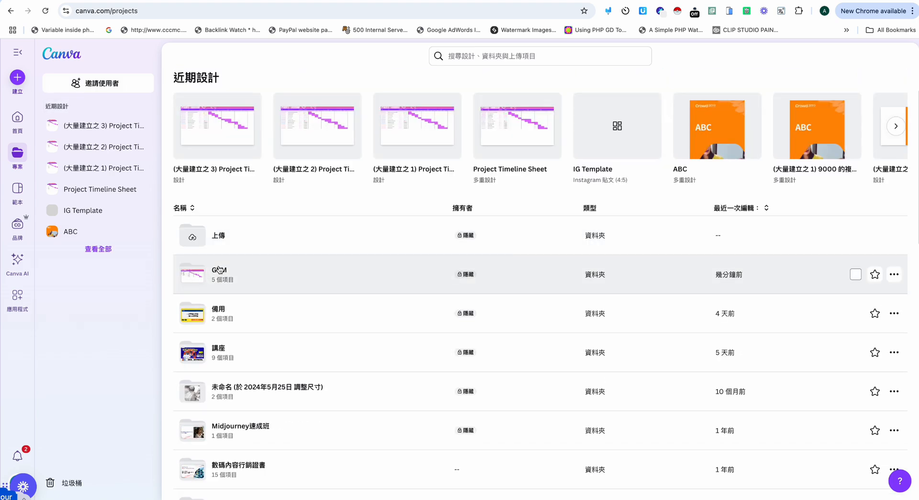
click(219, 269)
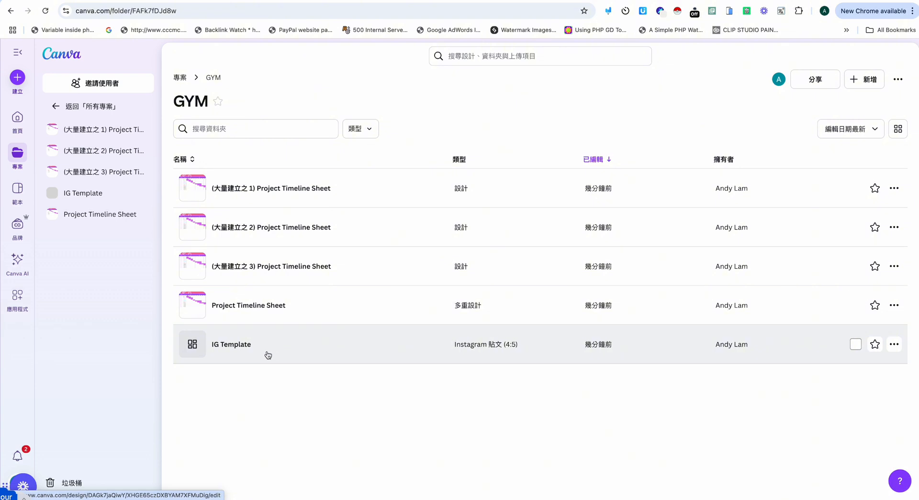
click(856, 188)
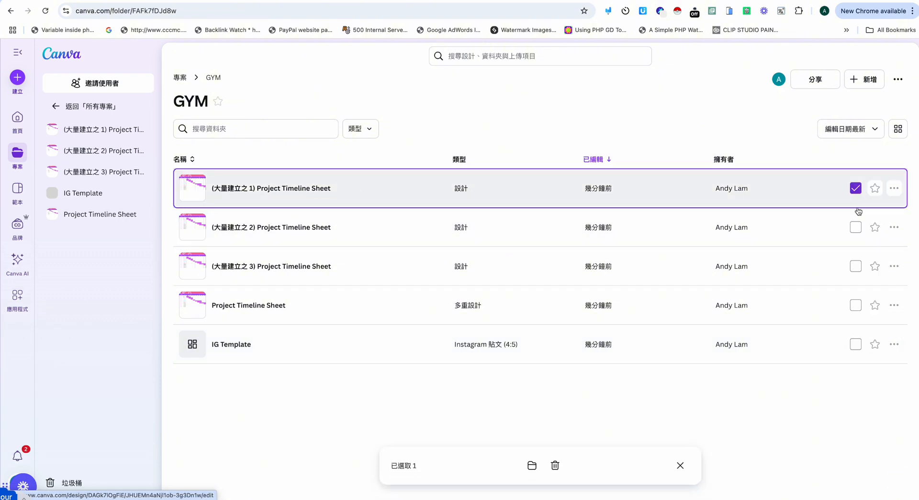
click(856, 227)
click(856, 266)
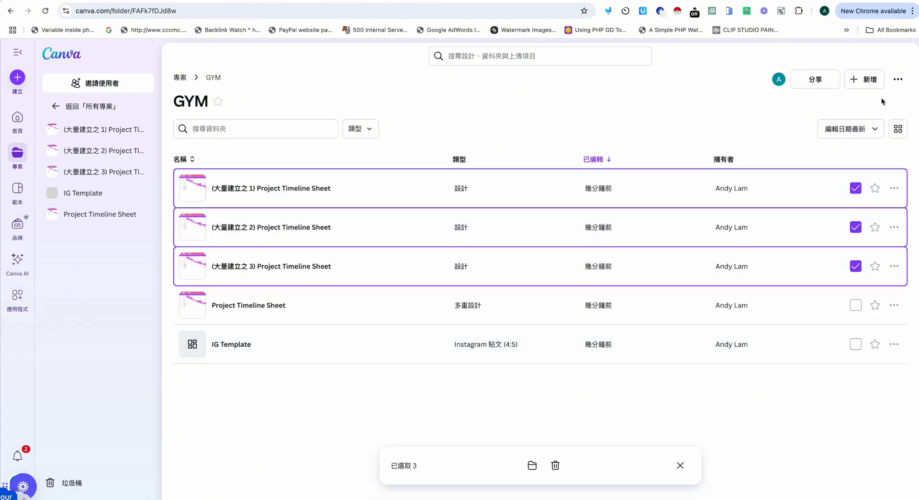
Step: Create a new blank Instagram 貼文 (4:5) design inside the GYM folder
click(856, 79)
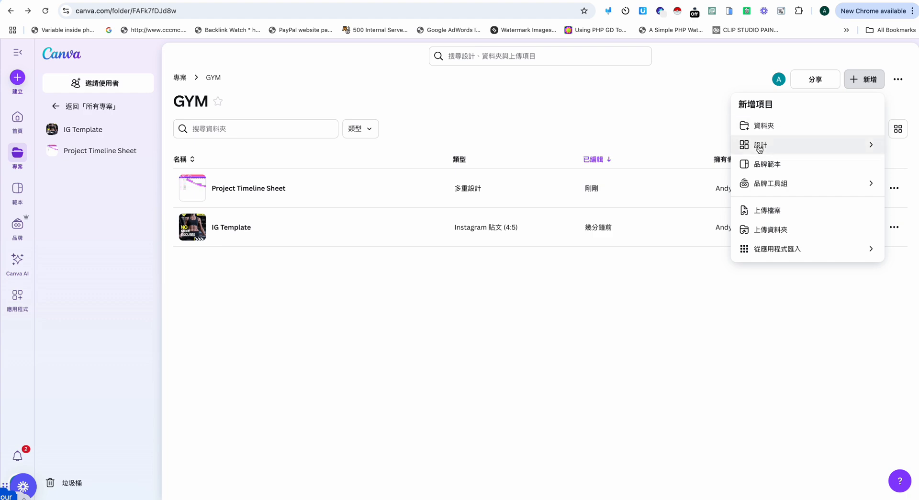
click(758, 147)
click(752, 129)
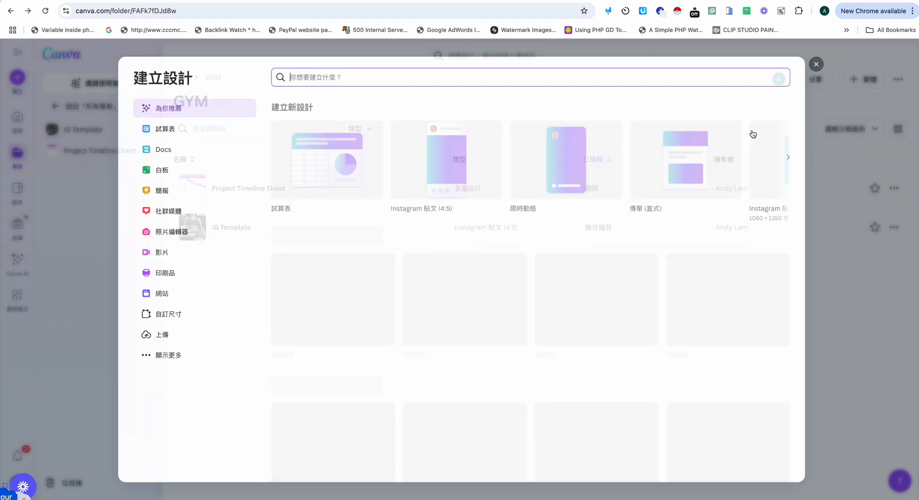
scroll(555, 158, right, 5)
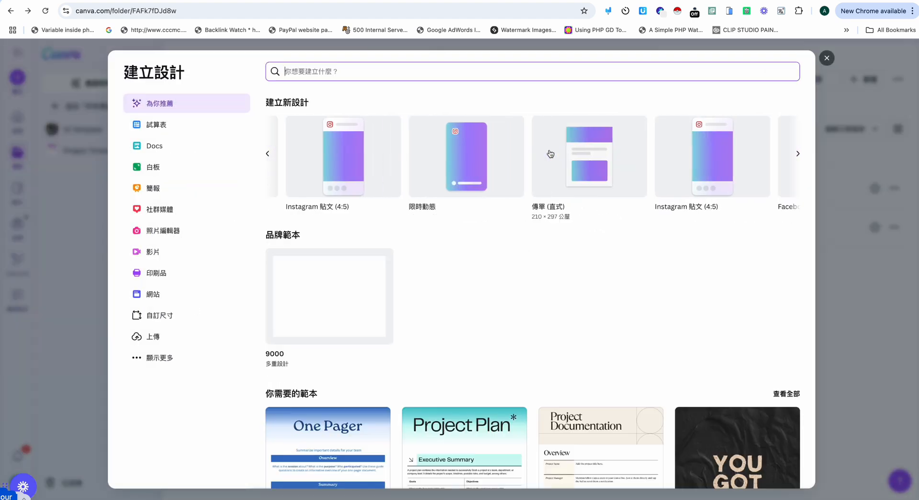
scroll(550, 153, right, 5)
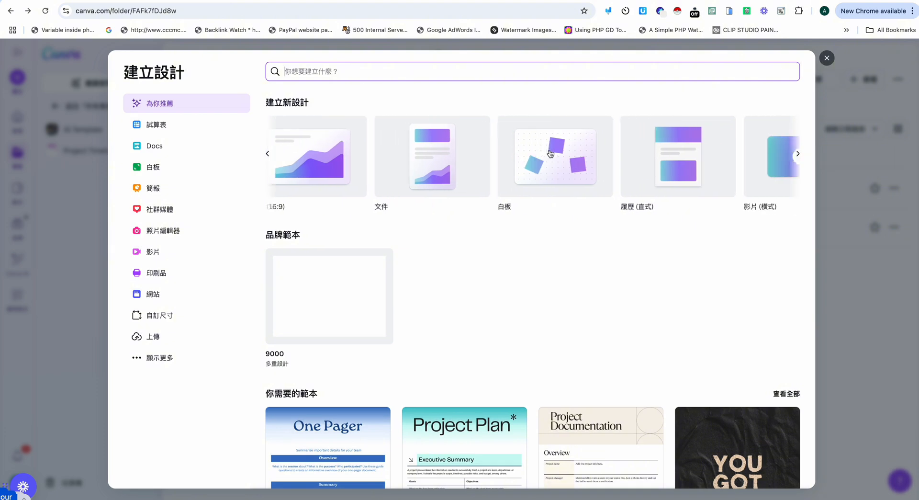
scroll(502, 158, left, 10)
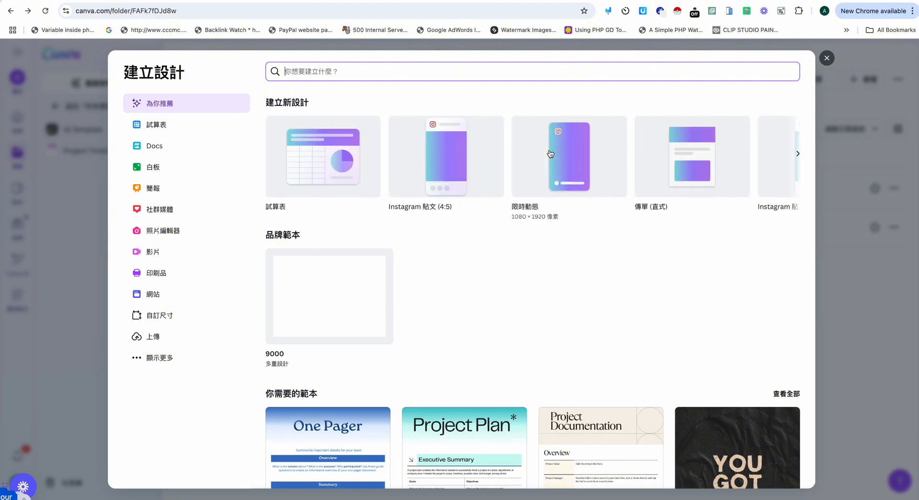
click(435, 167)
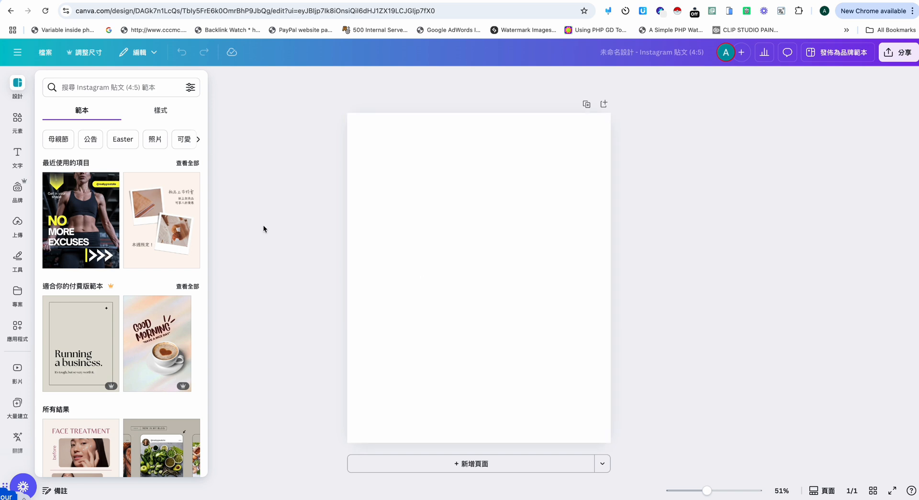
Step: Apply the recently used peach polaroid promotion template to the blank page and check its two photo elements
click(160, 218)
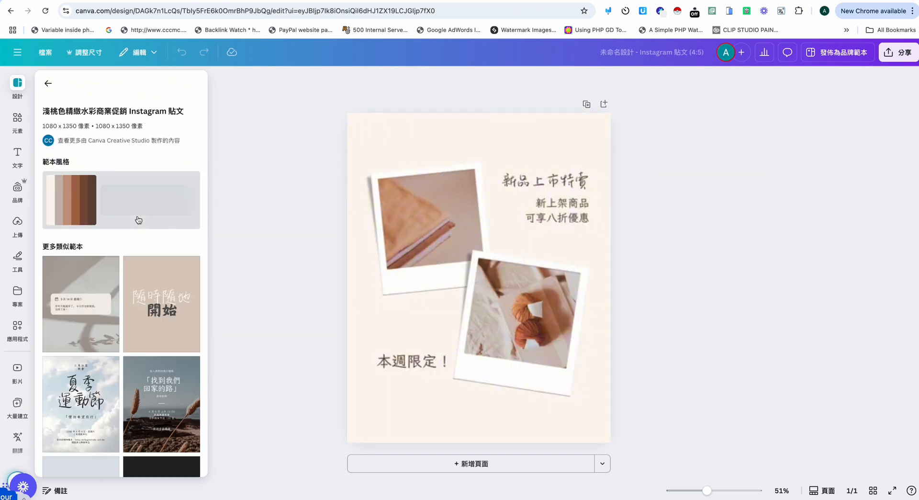
click(433, 224)
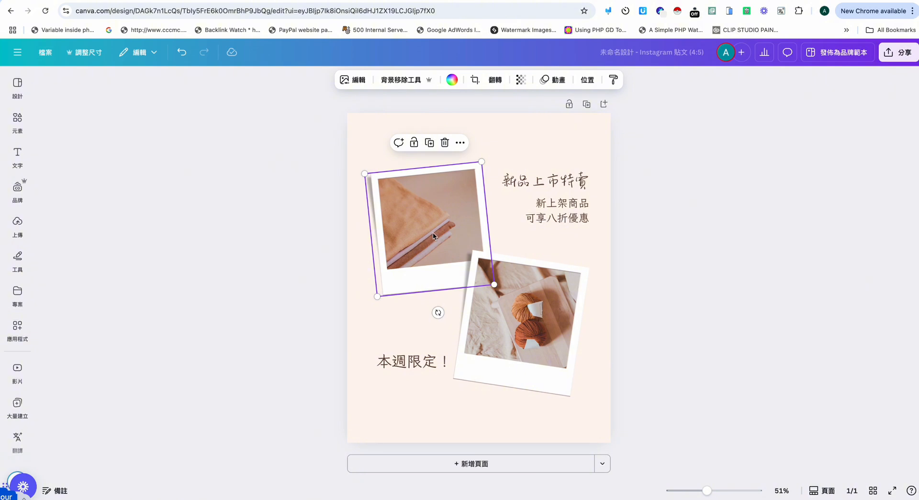
click(501, 312)
click(441, 238)
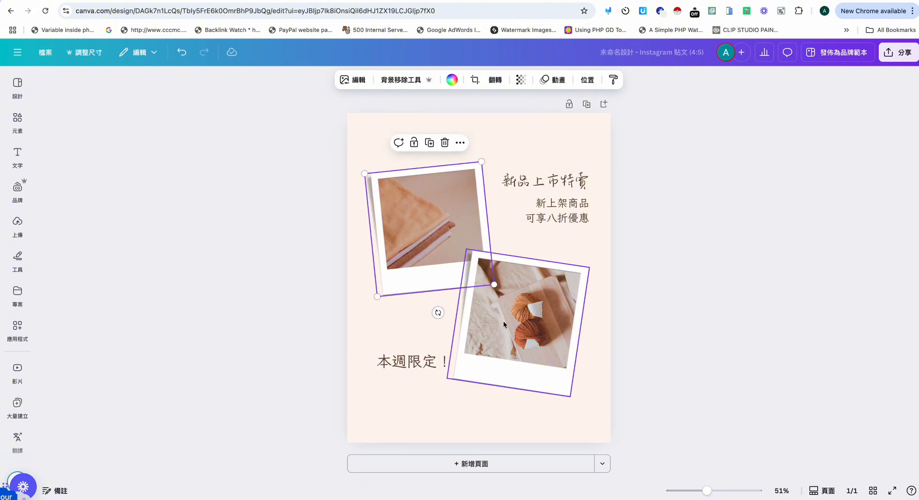
click(503, 320)
click(455, 248)
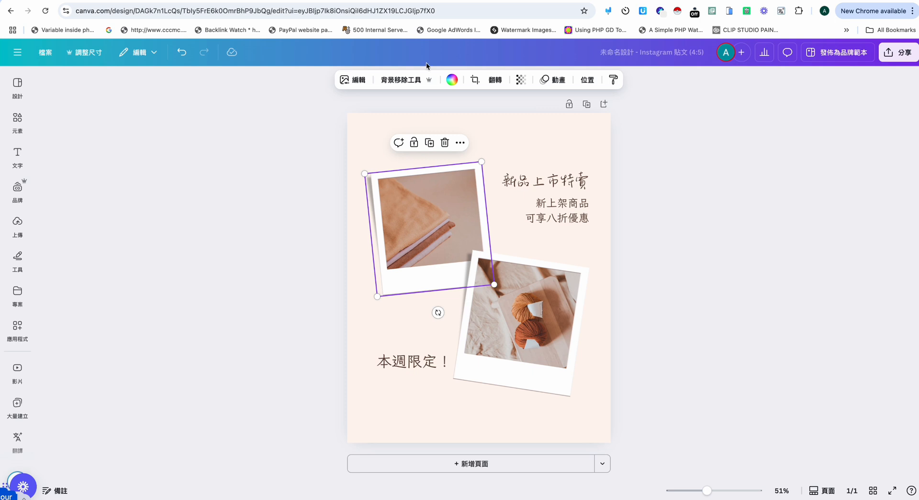
Step: Name the new Instagram design "IG Post Template 2"
click(674, 54)
text(IG Post)
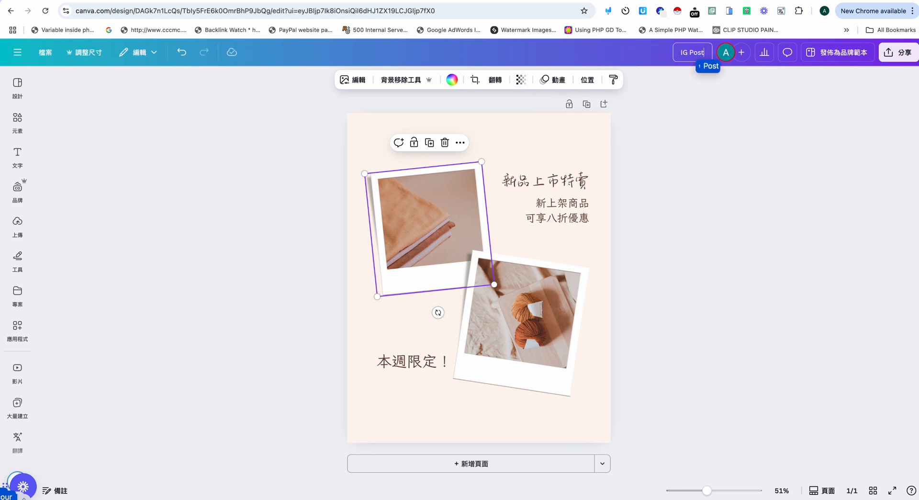
text( Templat)
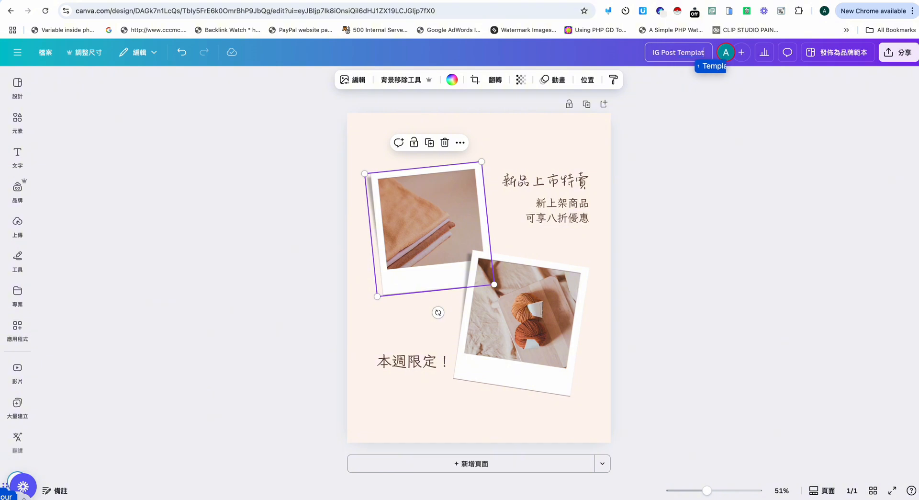
text(e 2)
key(Return)
click(662, 133)
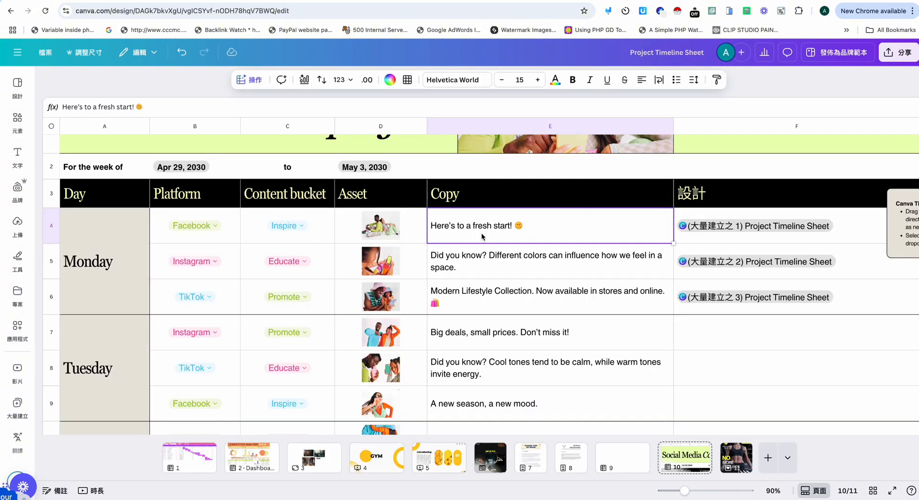
Step: Clear the 設計 header and the three design links in cells F3:F6 of the campaign sheet
scroll(482, 235, right, 2)
drag(729, 199, 730, 297)
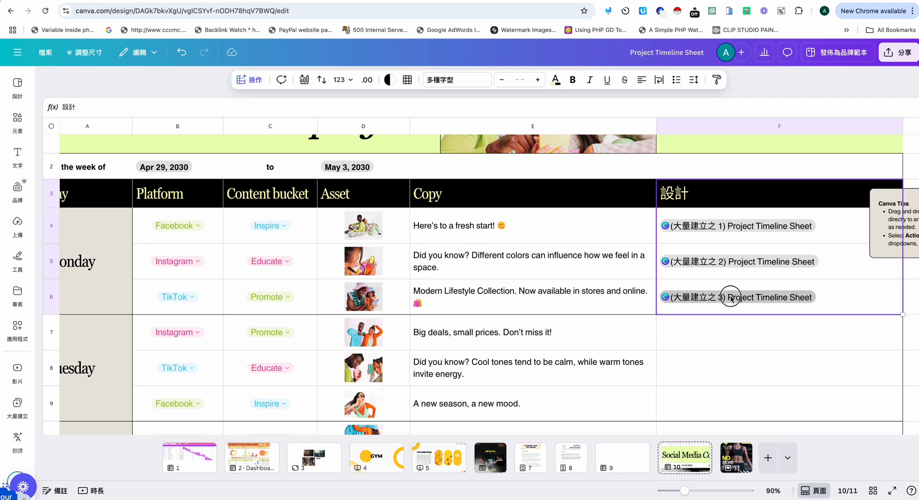
click(344, 192)
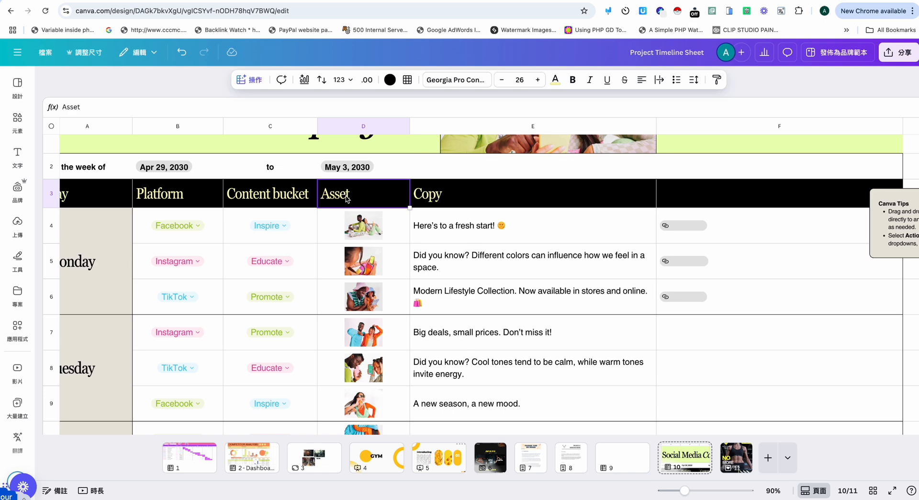
Step: Select the Asset and Copy columns from the header through row 9 (D3:E9) in the campaign sheet
click(368, 233)
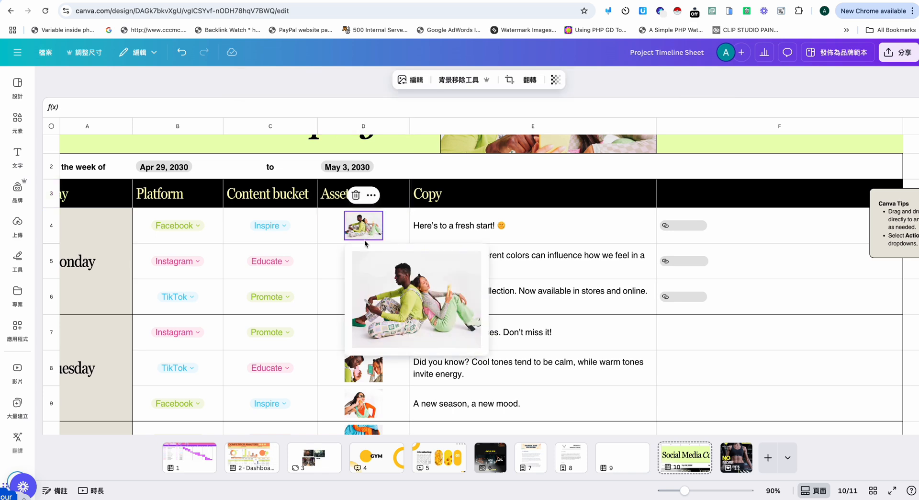
click(450, 220)
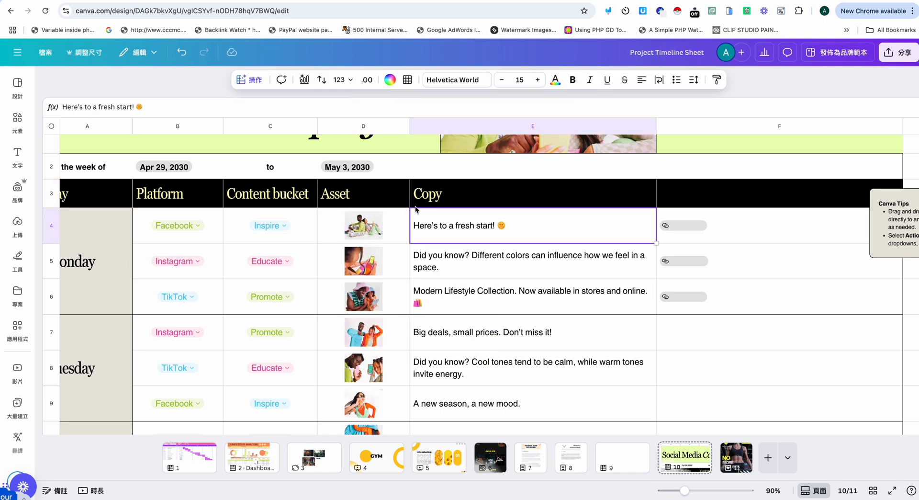
drag(372, 196, 444, 407)
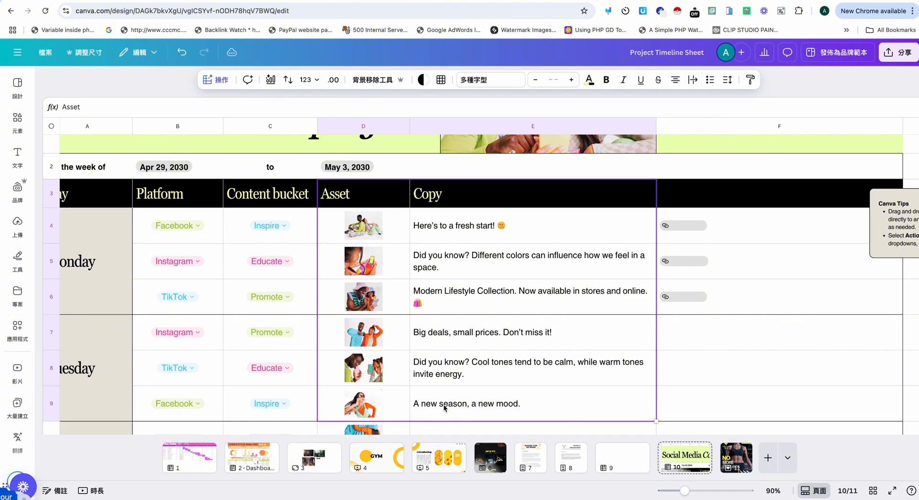
Step: Open the translation options for the Copy texts in cells E4:E9 of the campaign sheet
drag(461, 226, 455, 390)
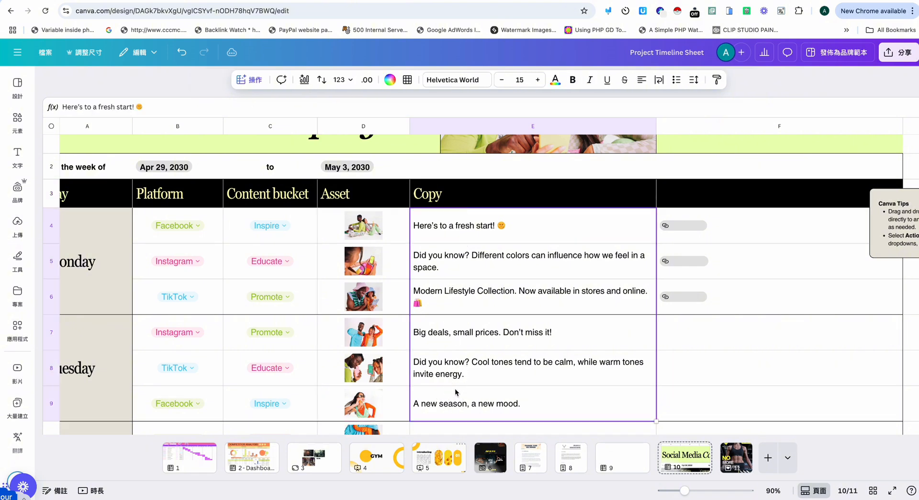
click(249, 79)
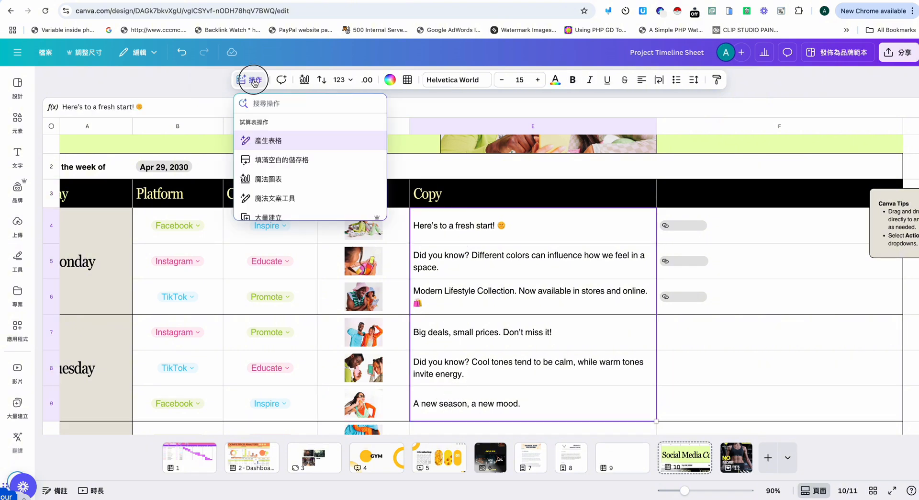
click(249, 79)
right_click(499, 260)
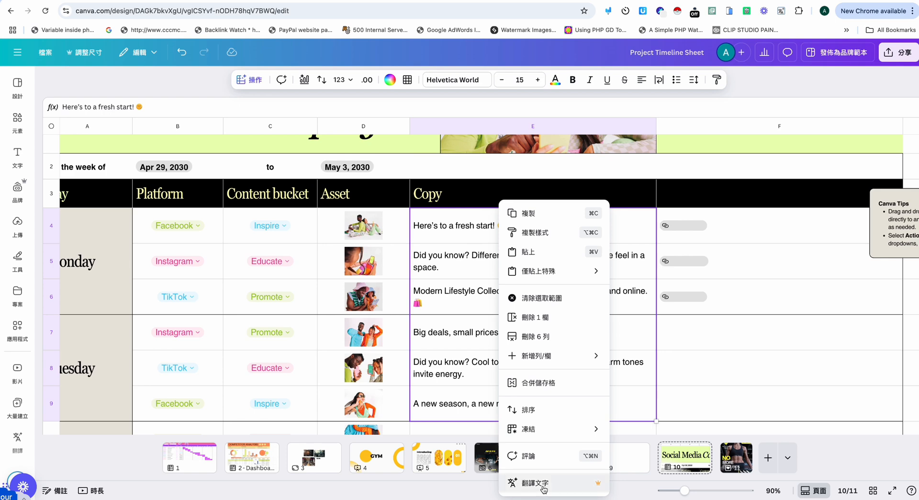
click(527, 456)
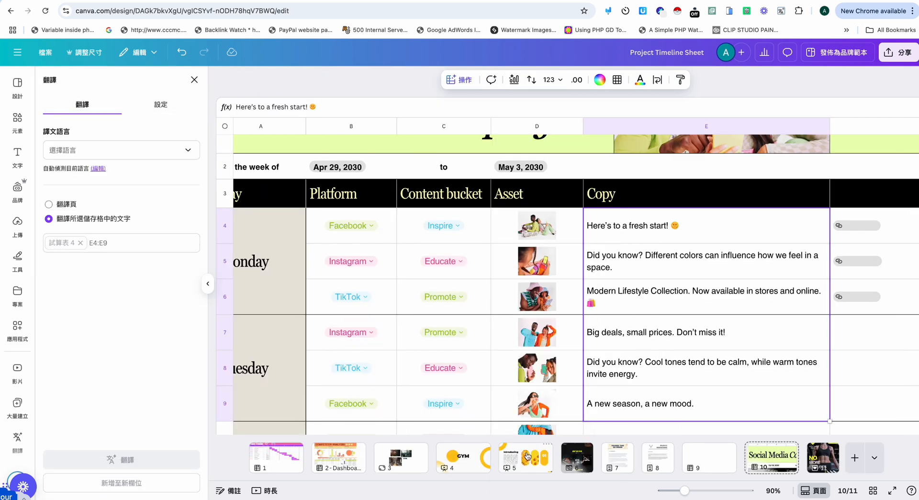
Step: Translate the selected copy cells into 繁體中文 using the 專業 tone
click(113, 154)
text(lyk)
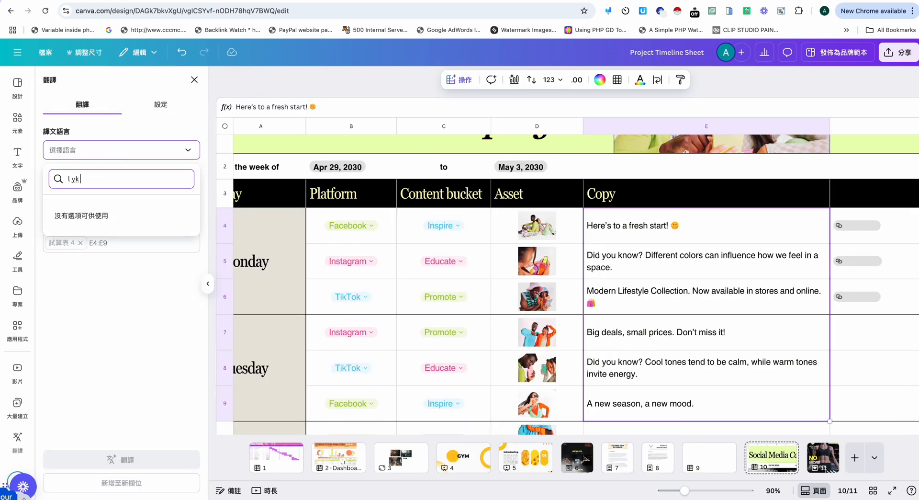
key(BackSpace)
text(中文)
key(BackSpace)
click(86, 227)
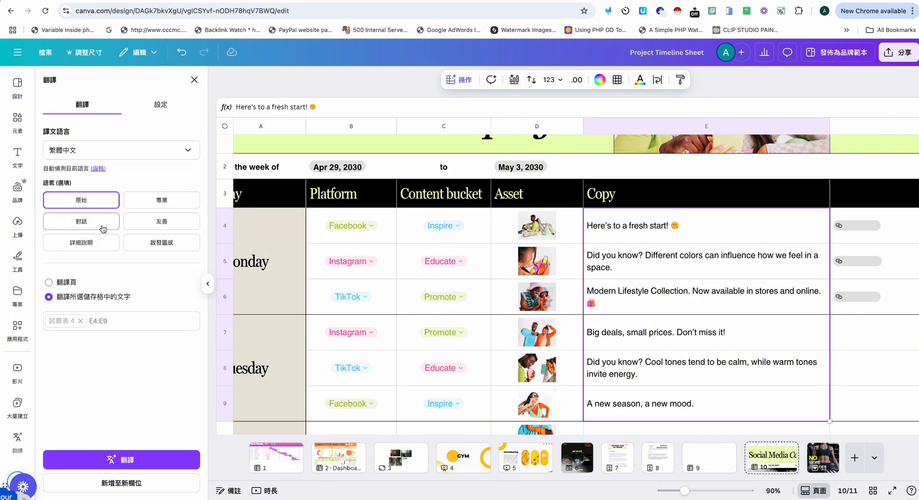
click(155, 199)
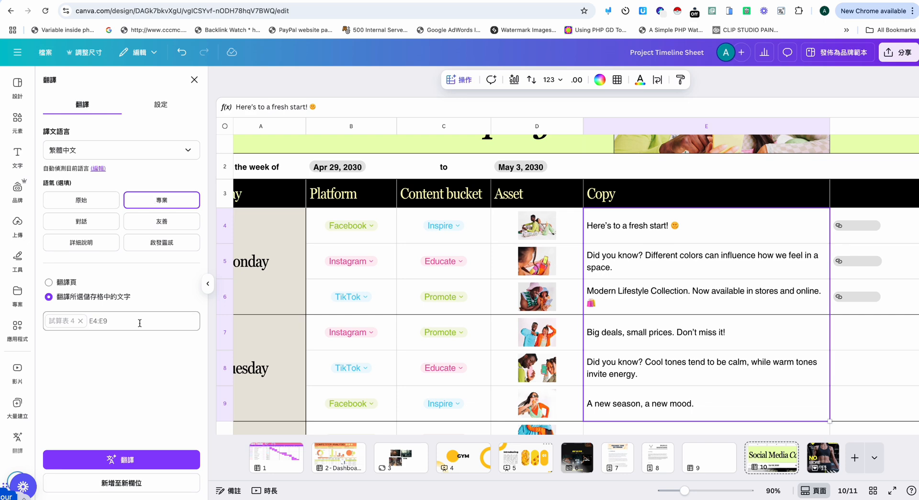
click(129, 455)
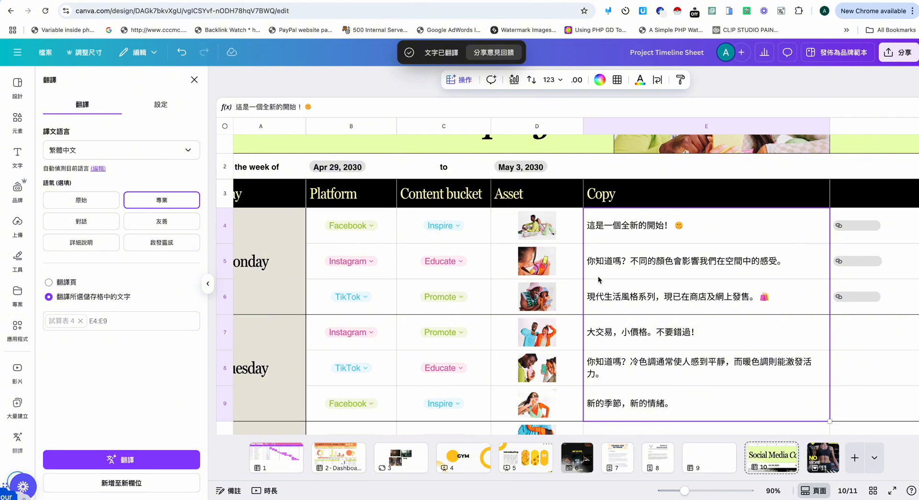
Step: Start a bulk creation (大量建立) from the Asset and Copy range D3:E9 and continue with that data
drag(525, 194, 621, 397)
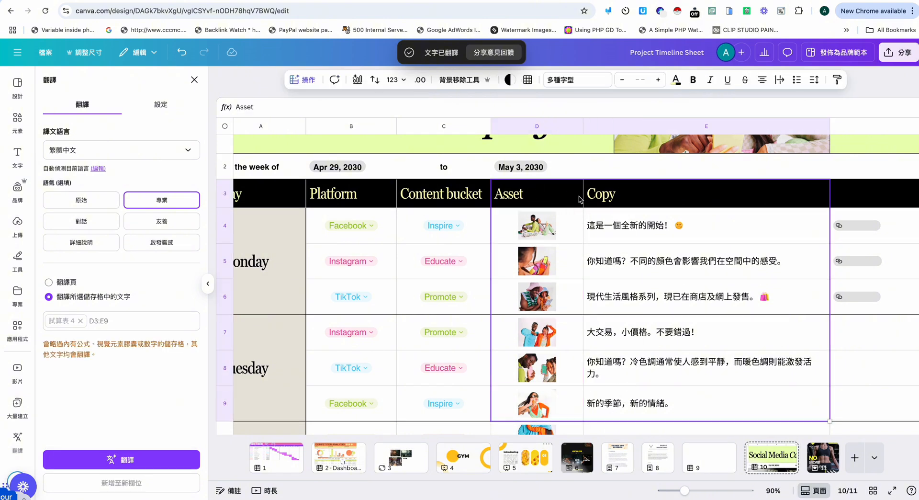
click(304, 81)
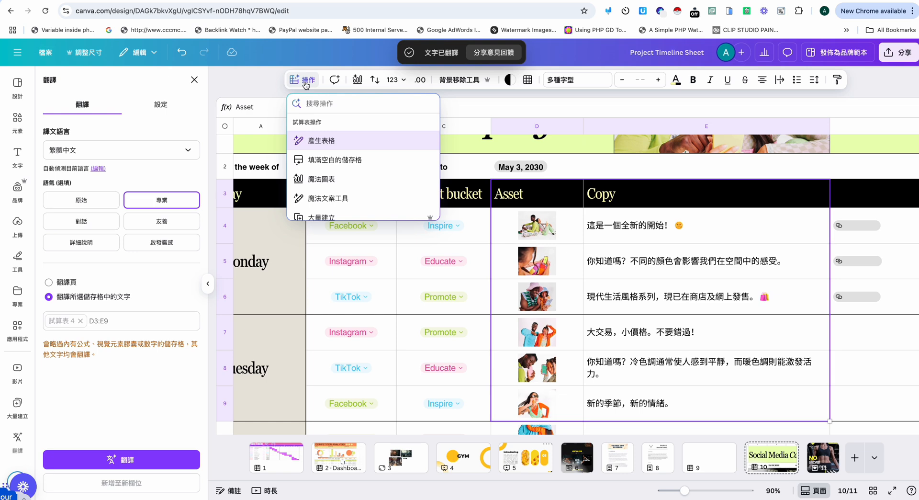
scroll(363, 163, down, 2)
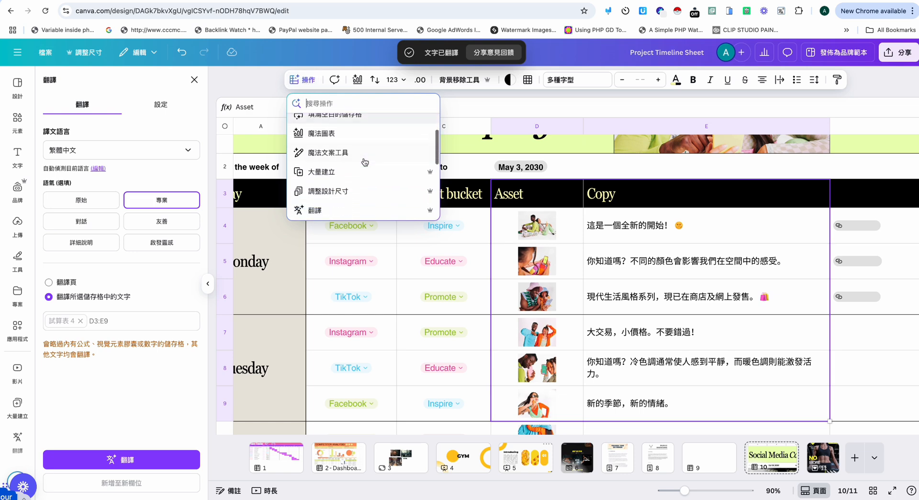
click(322, 172)
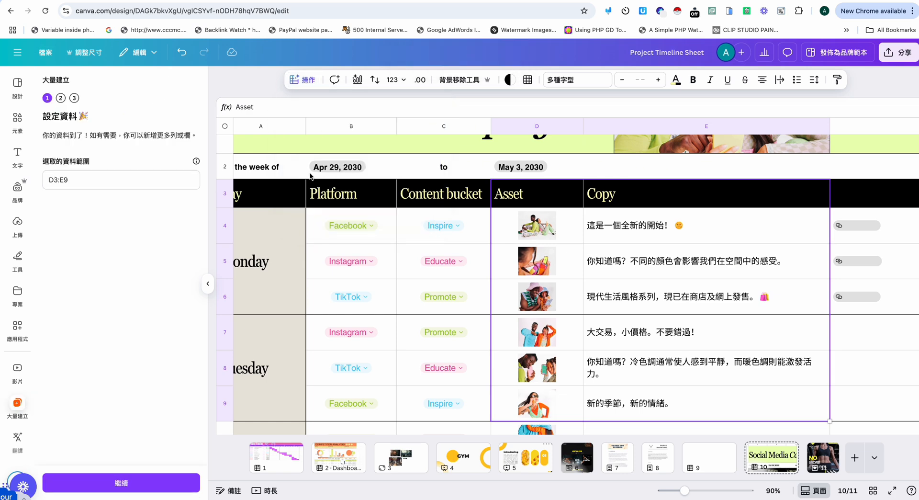
click(113, 484)
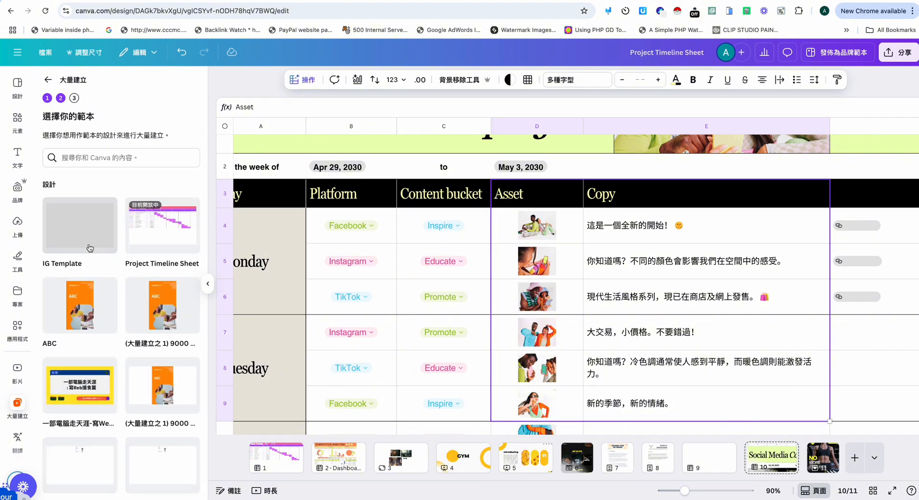
Step: Search the designs for "IG Template 2" and use IG Post Template 2 as the bulk creation template
scroll(94, 230, down, 3)
scroll(100, 211, up, 3)
scroll(102, 208, down, 2)
click(80, 156)
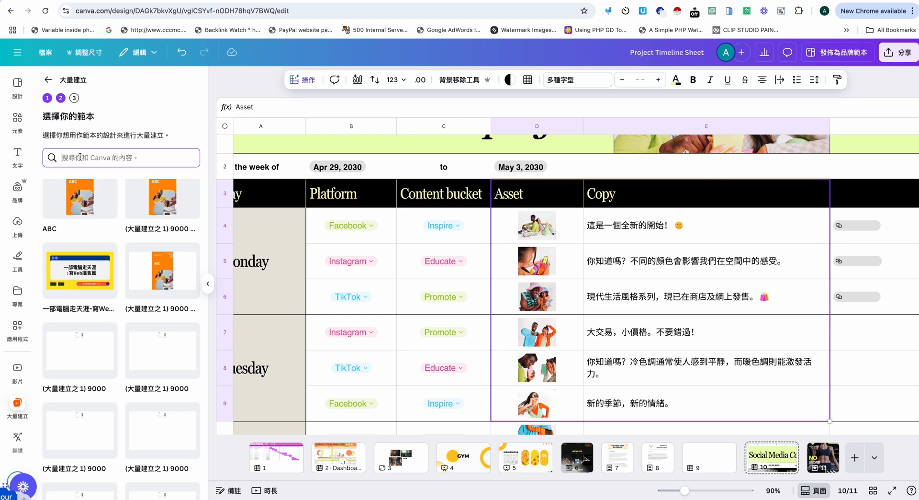
scroll(98, 190, up, 2)
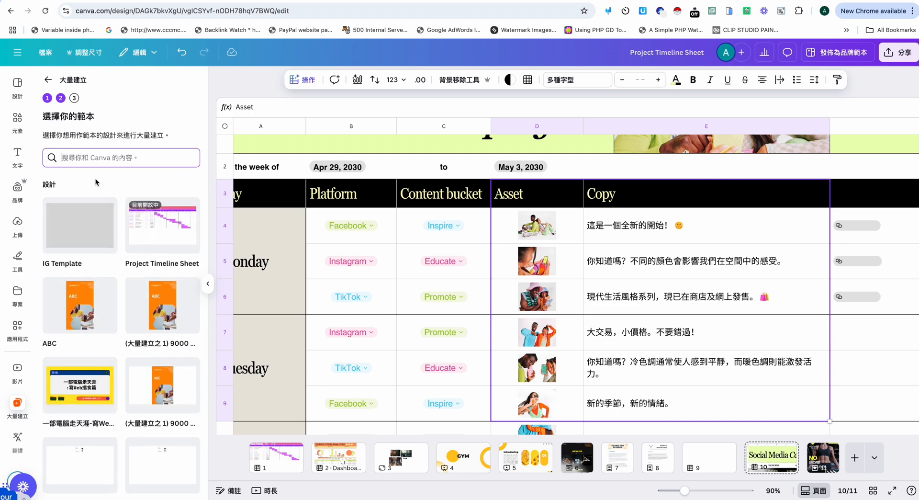
text(IG Tem)
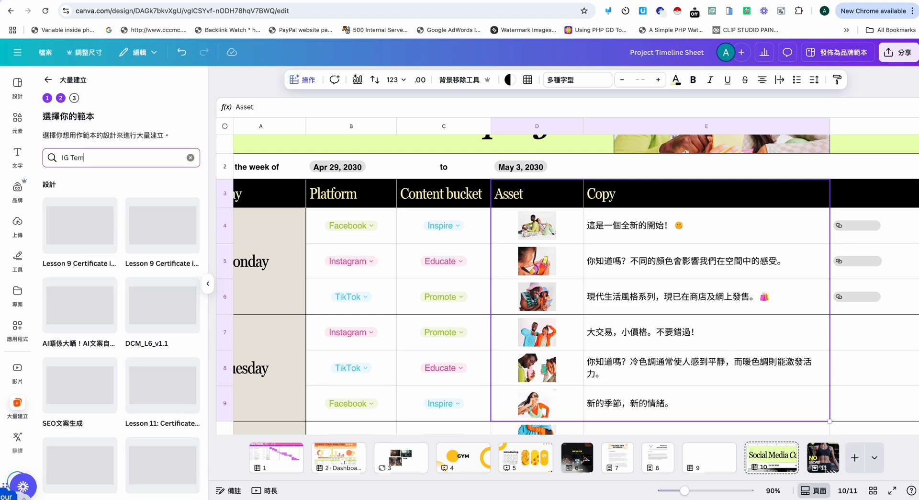
text(plate 2)
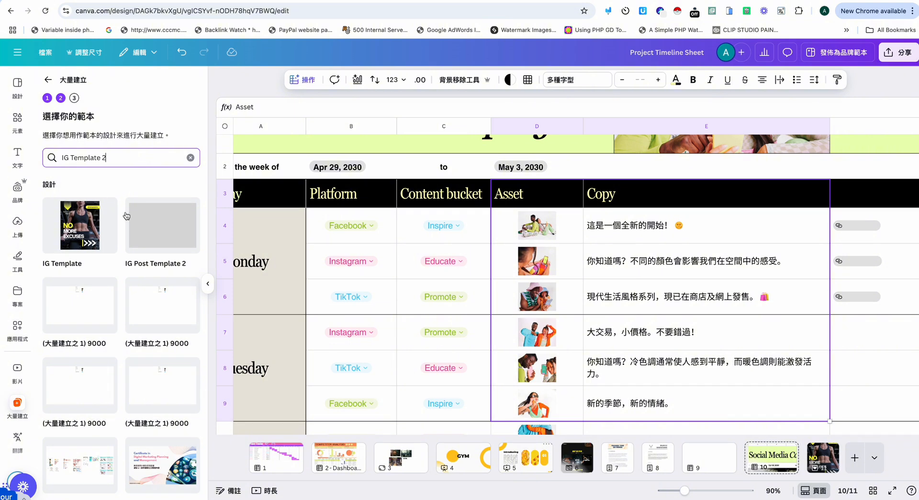
click(137, 230)
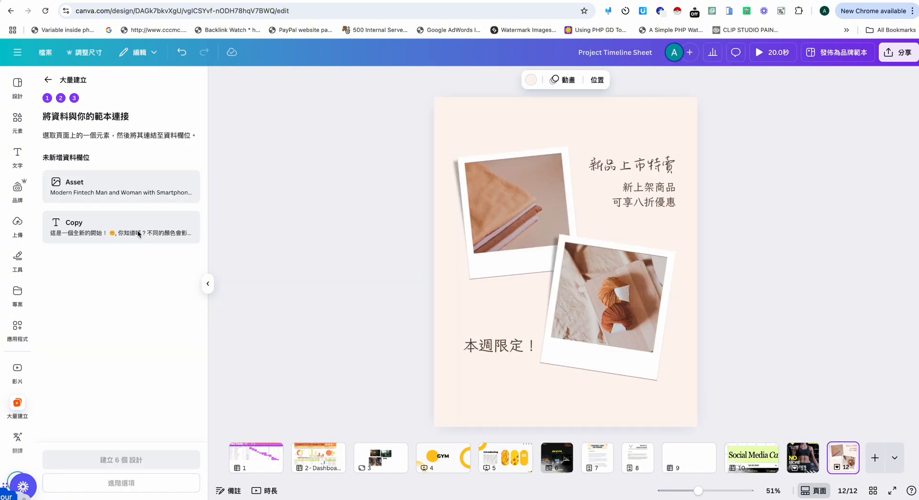
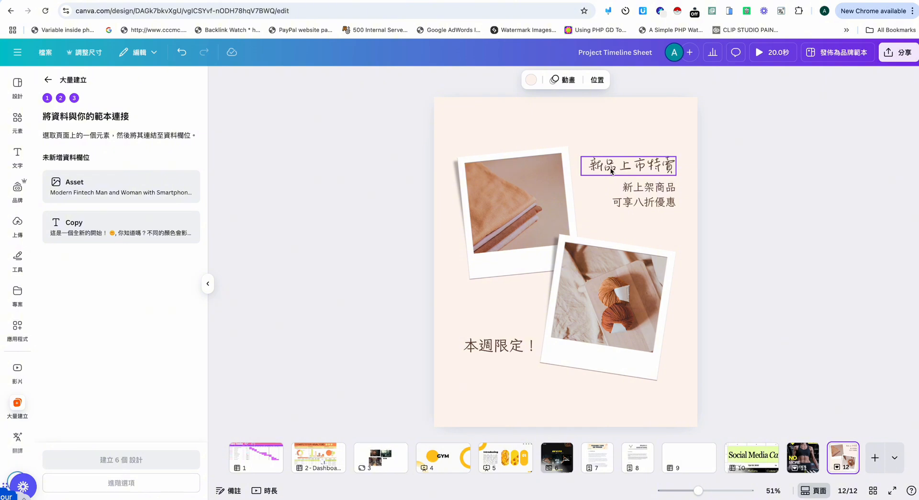
Step: Connect the 新品上市特賣 heading to the Copy data field
click(611, 171)
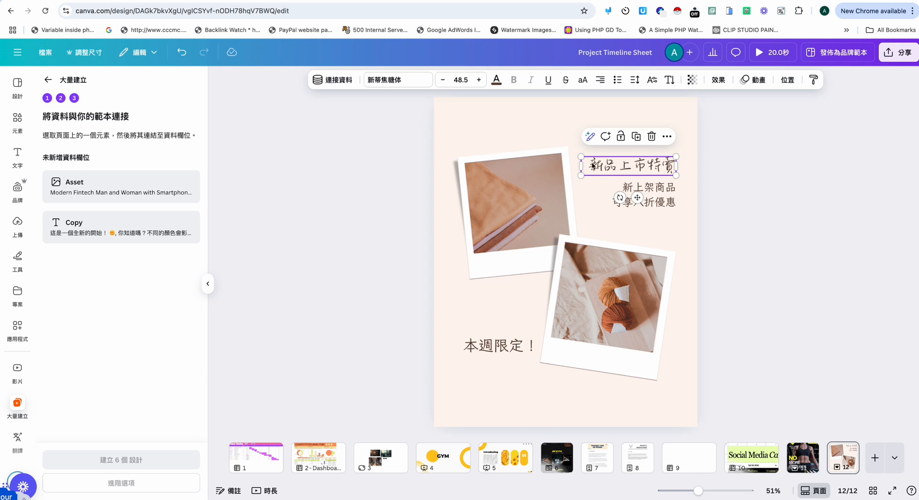
click(330, 80)
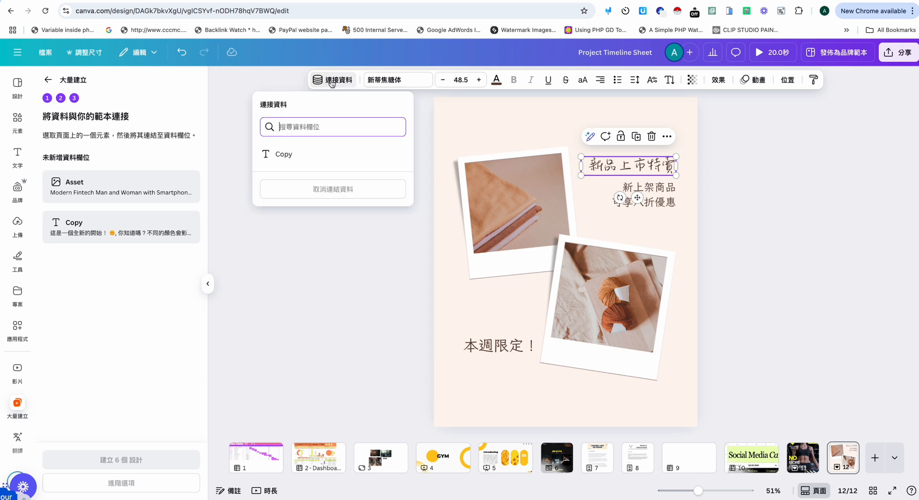
click(287, 153)
Step: Connect the upper polaroid photo of folded fabrics to the Asset data field
click(512, 196)
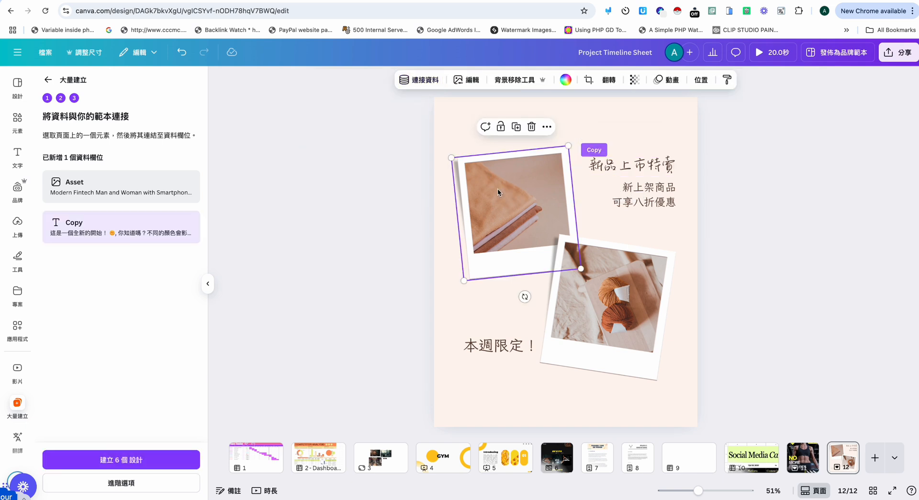
click(421, 82)
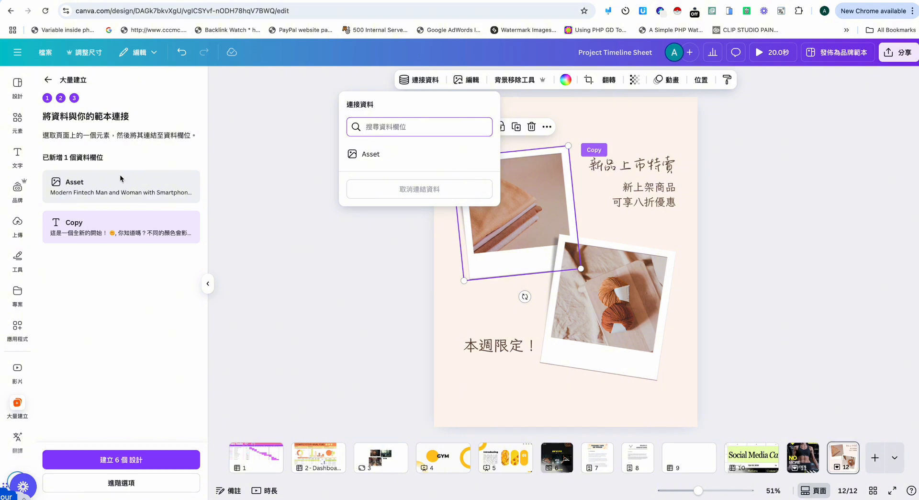
click(105, 225)
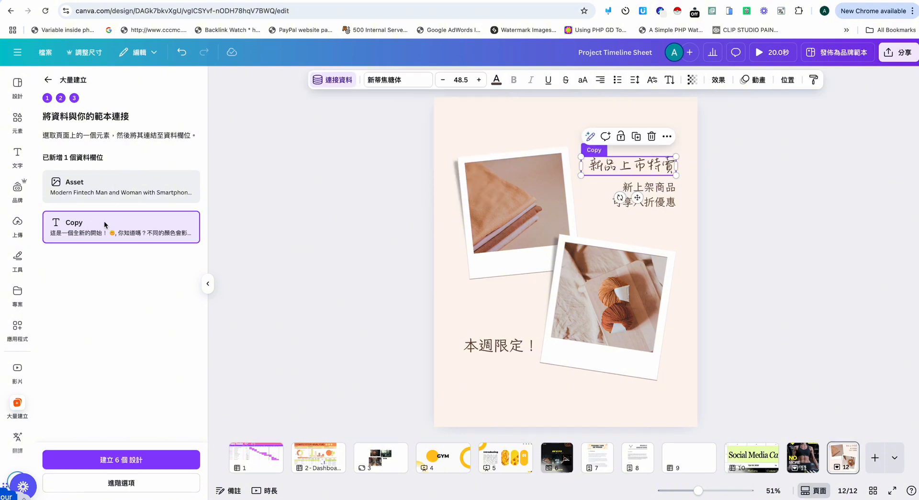
click(351, 78)
click(477, 160)
click(411, 85)
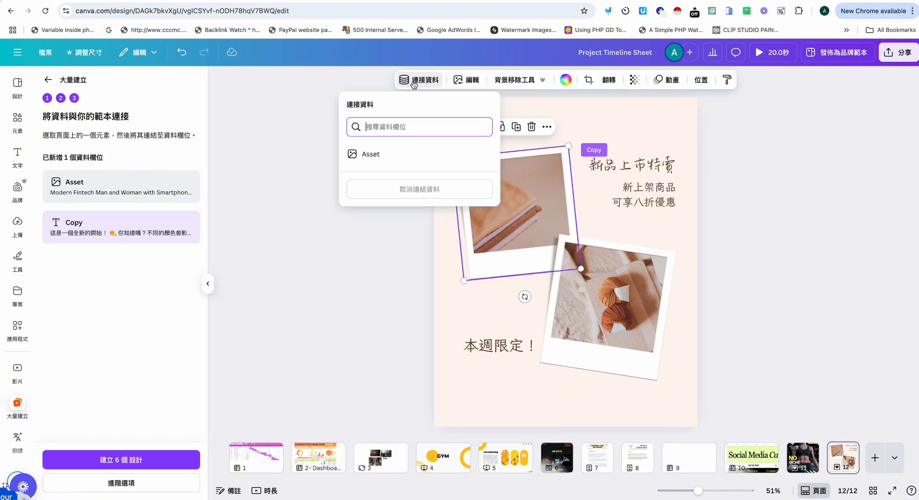
click(382, 154)
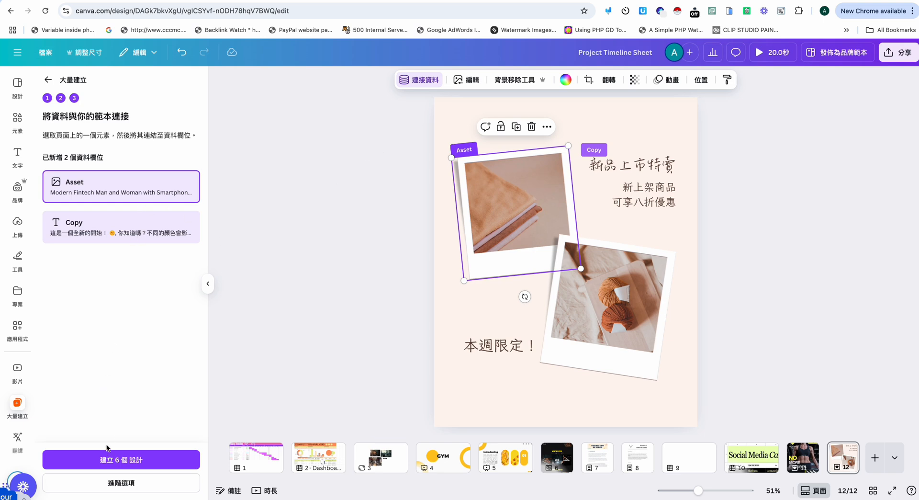
Step: Set the output to 1 個設計中包含多個頁面 in the advanced options and create the design in 你的專案
click(102, 482)
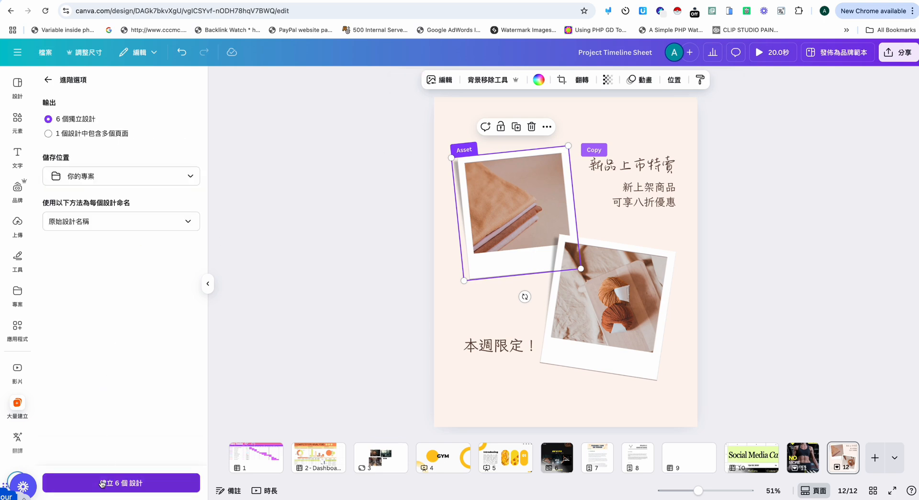
click(84, 136)
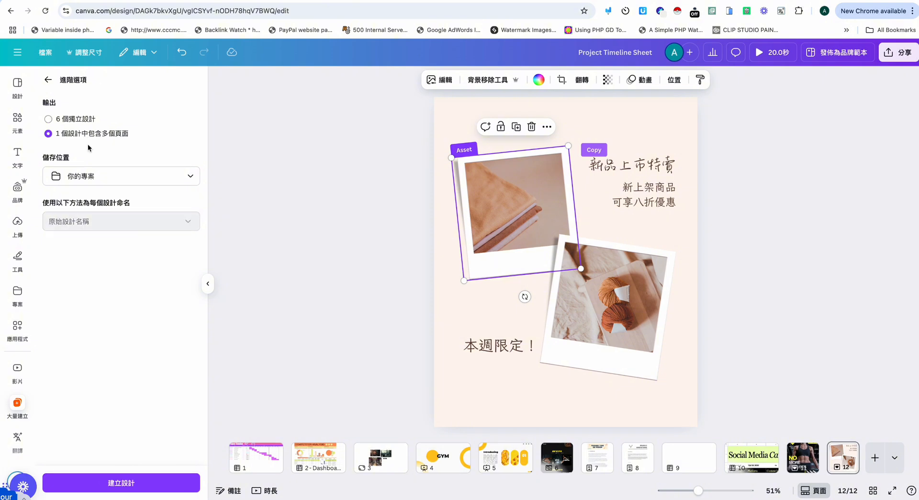
click(125, 484)
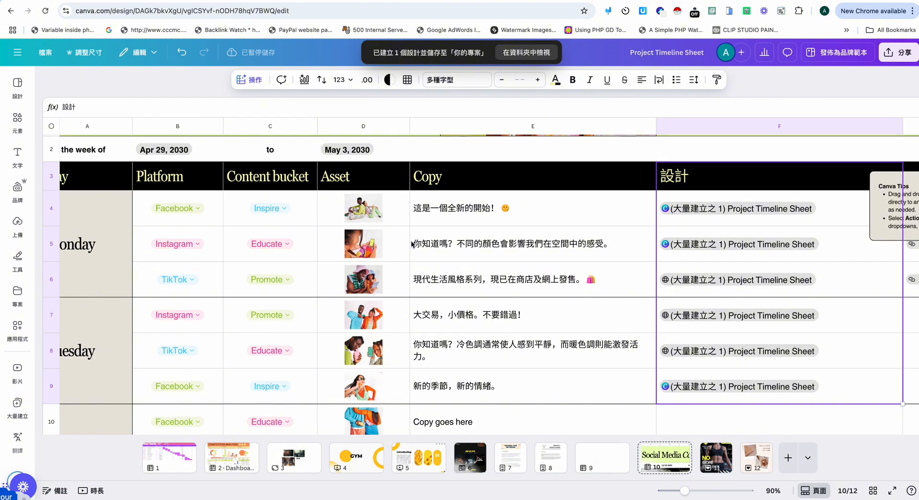
Step: Select the range D3:E9 again and look through the sheet actions, including 大量建立 and 調整設計尺寸
scroll(412, 243, right, 1)
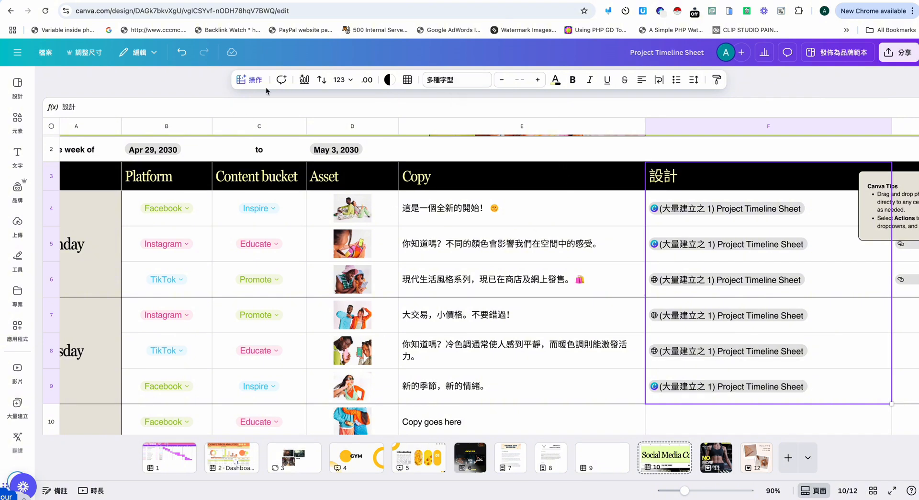
click(248, 80)
scroll(292, 143, down, 3)
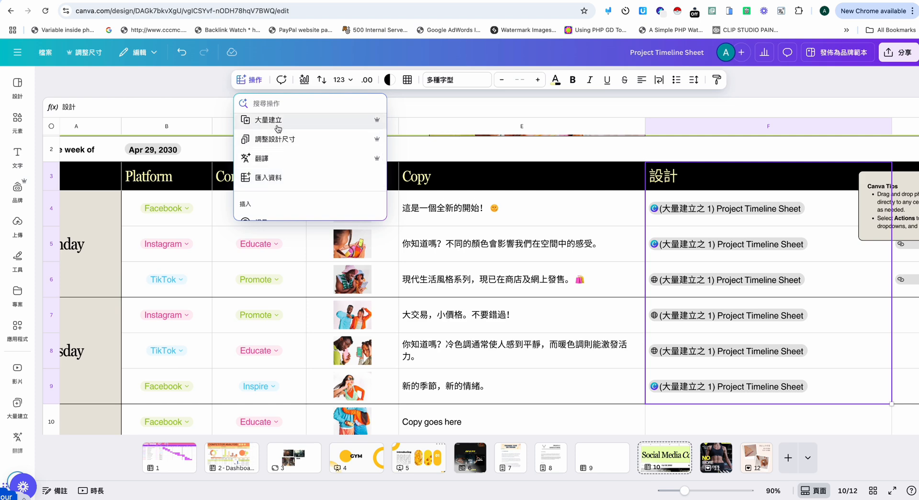
click(518, 145)
drag(381, 187, 566, 373)
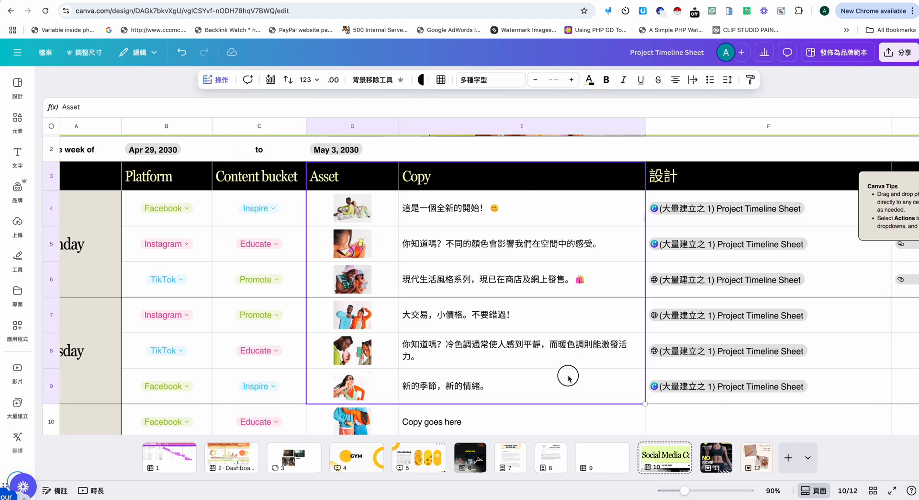
click(206, 85)
click(219, 84)
click(219, 84)
scroll(269, 165, down, 5)
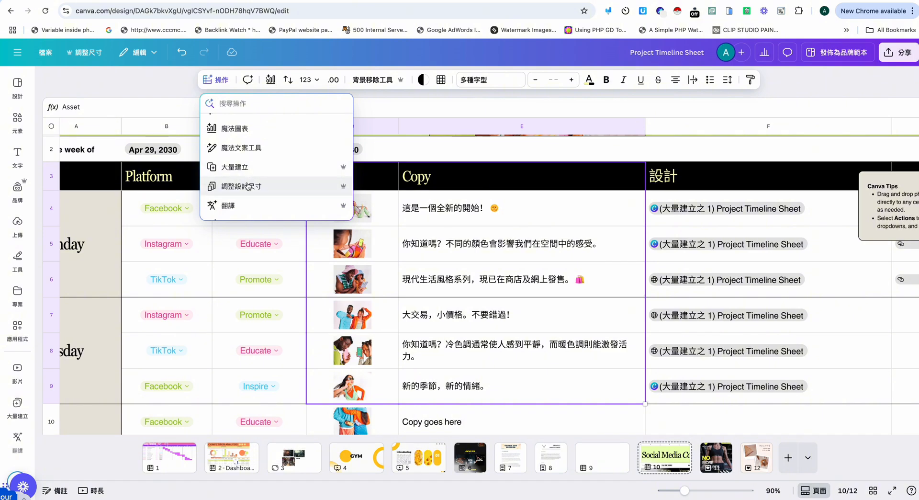
Step: Open the bulk-created multi-page polaroid design and check its second page
click(612, 117)
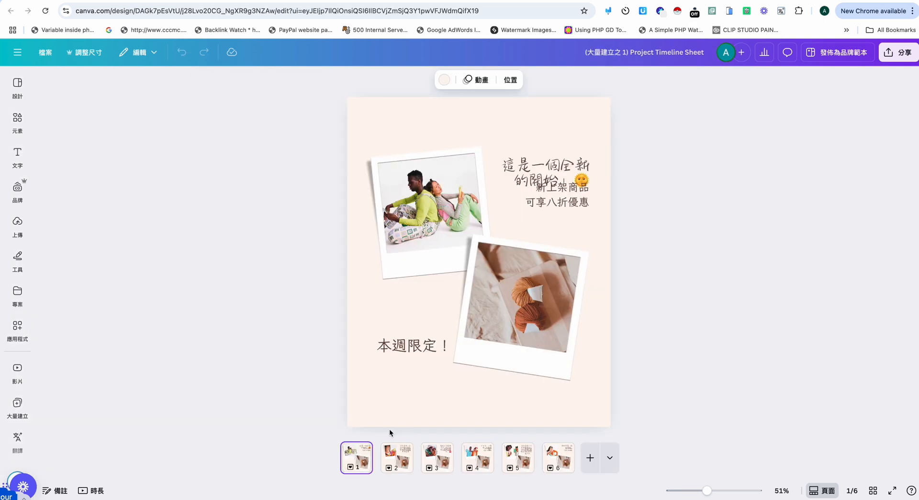
click(392, 464)
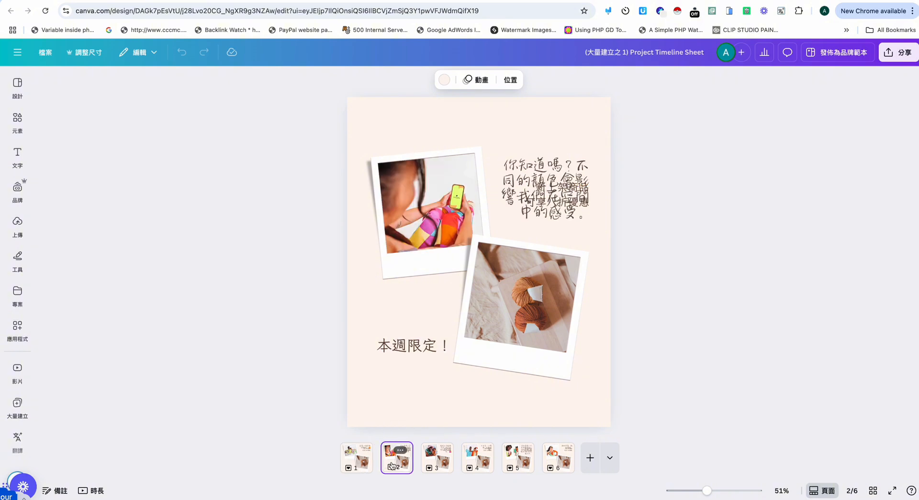
Step: Review pages 3 to 6 of the bulk-created polaroid design, including page 3's copy text, and return to page 1
click(438, 463)
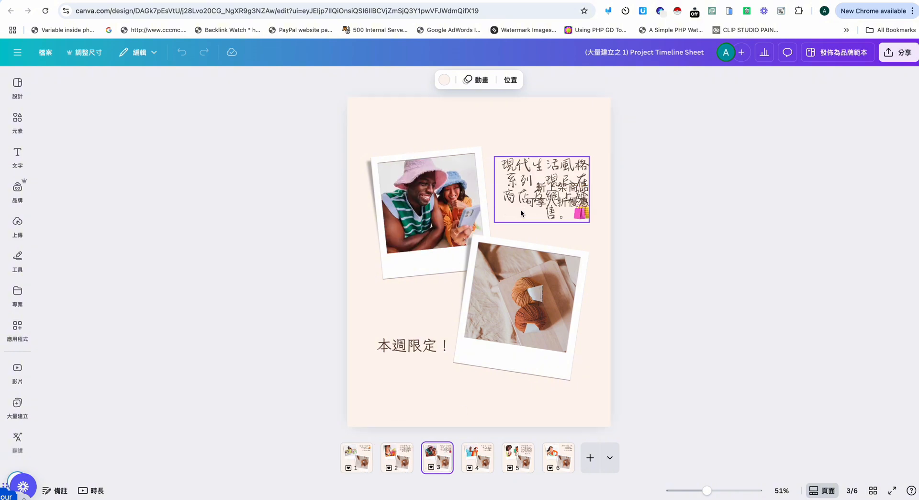
click(526, 176)
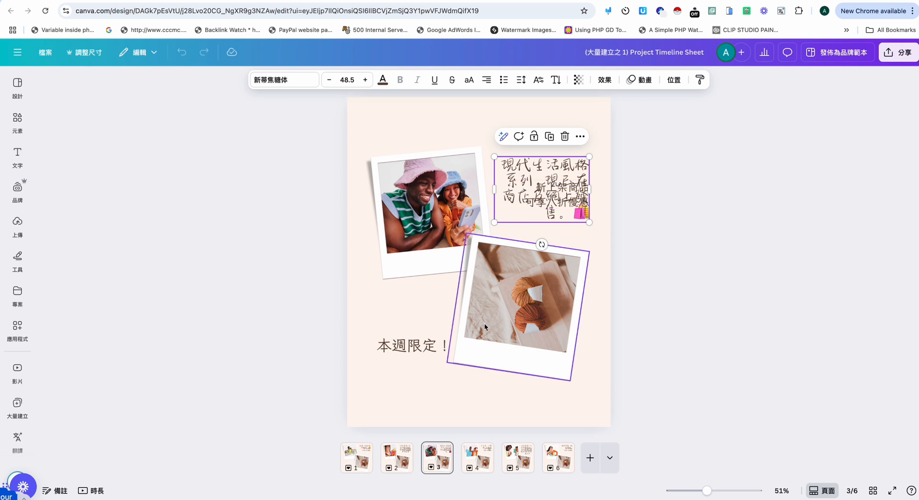
click(475, 455)
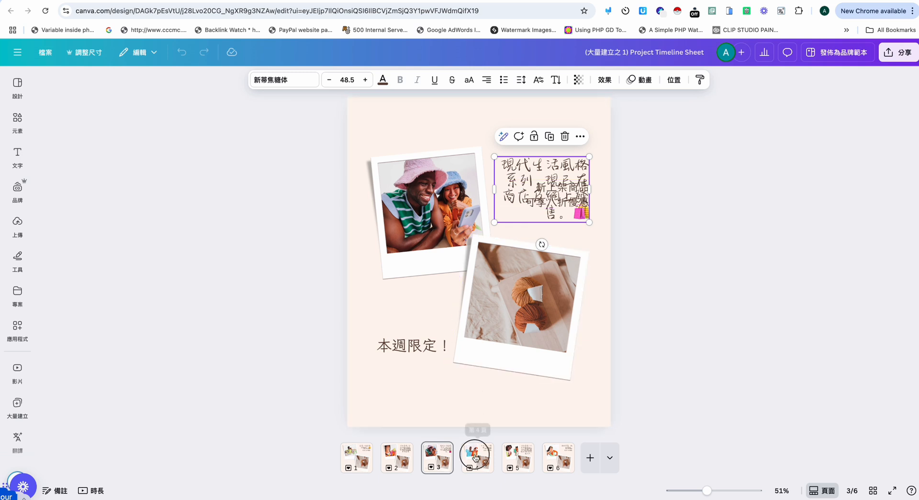
click(517, 457)
click(550, 458)
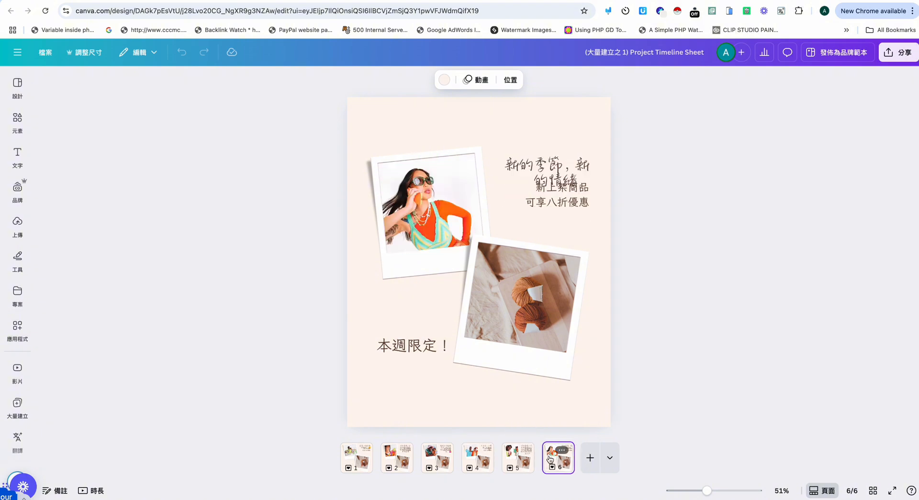
click(509, 460)
click(465, 458)
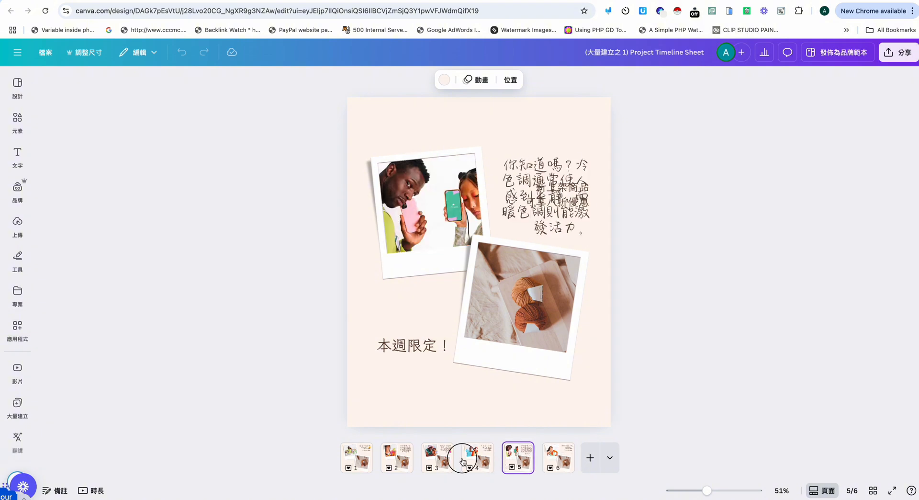
click(357, 462)
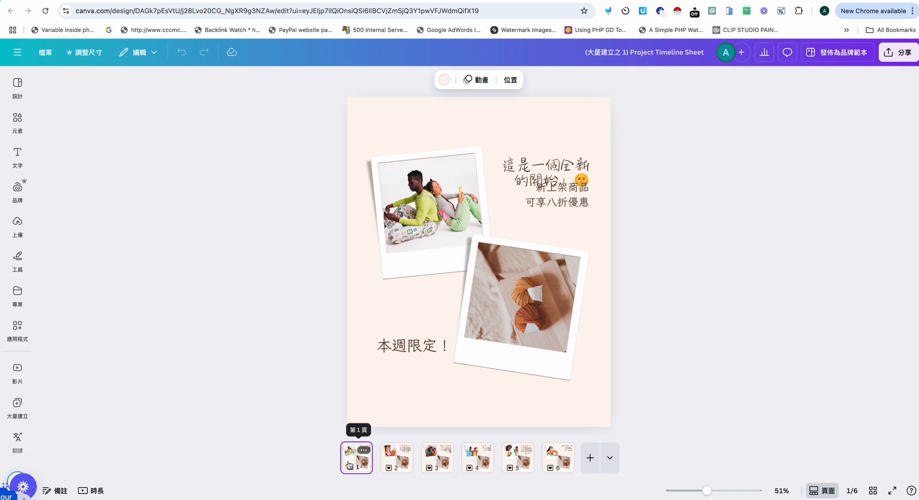
Step: Check the bulk-created design's sharing options and switch back to the Project Timeline Sheet design
click(898, 52)
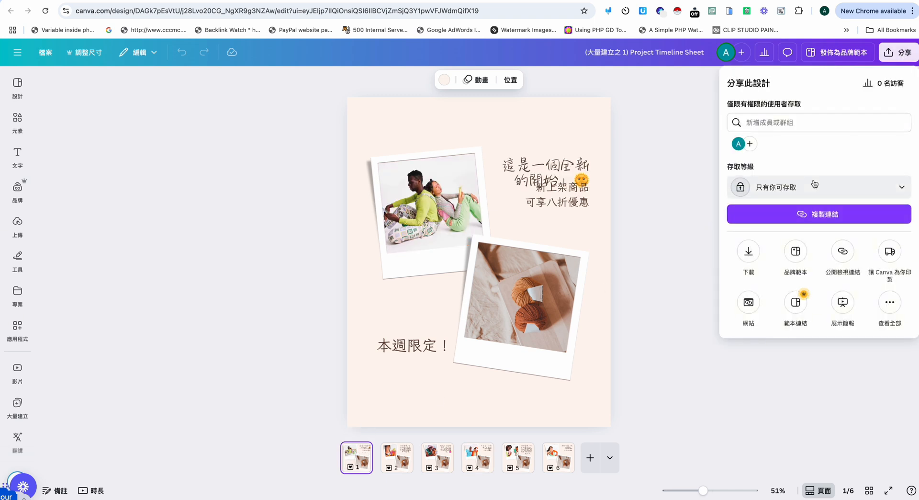
click(670, 219)
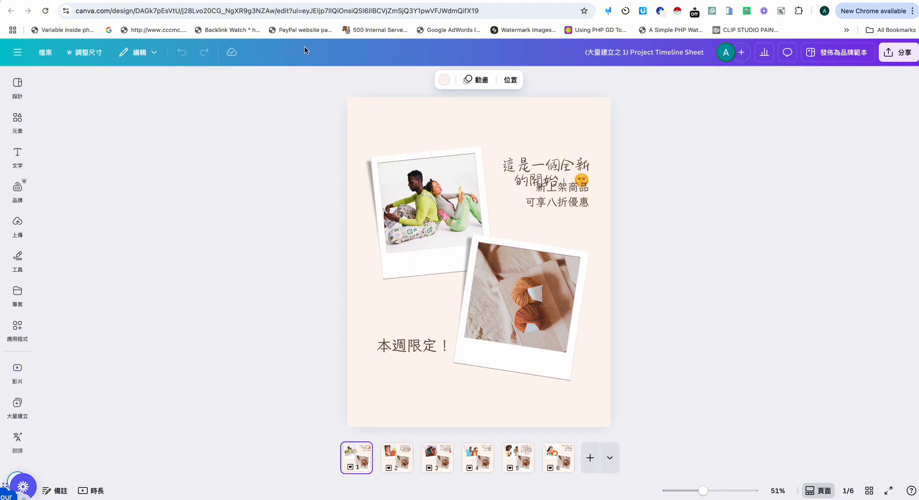
click(597, 0)
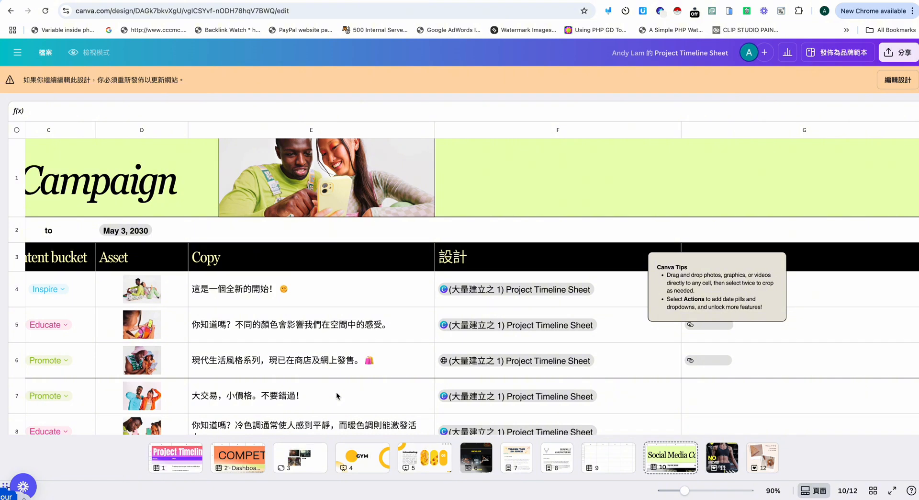
Step: Examine the gym whiteboard on page 3, the competitor analysis on page 2 and the project timeline on page 1
click(301, 459)
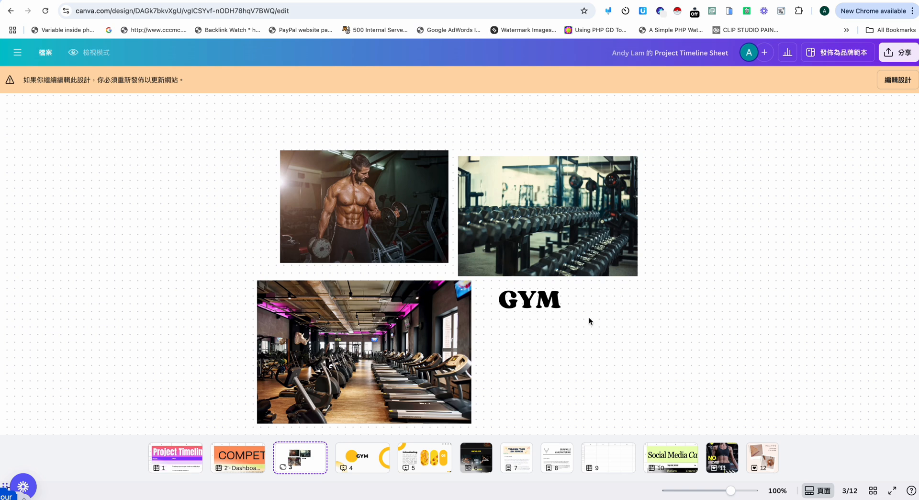
scroll(589, 321, down, 1)
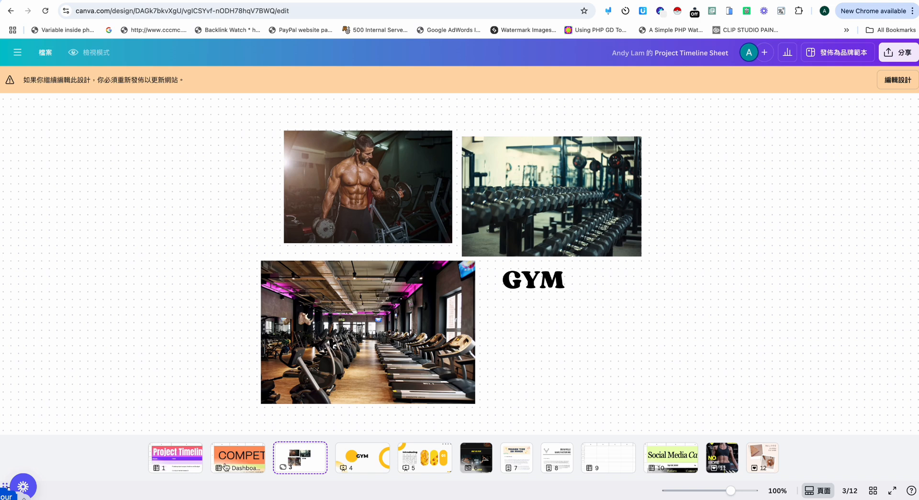
click(244, 454)
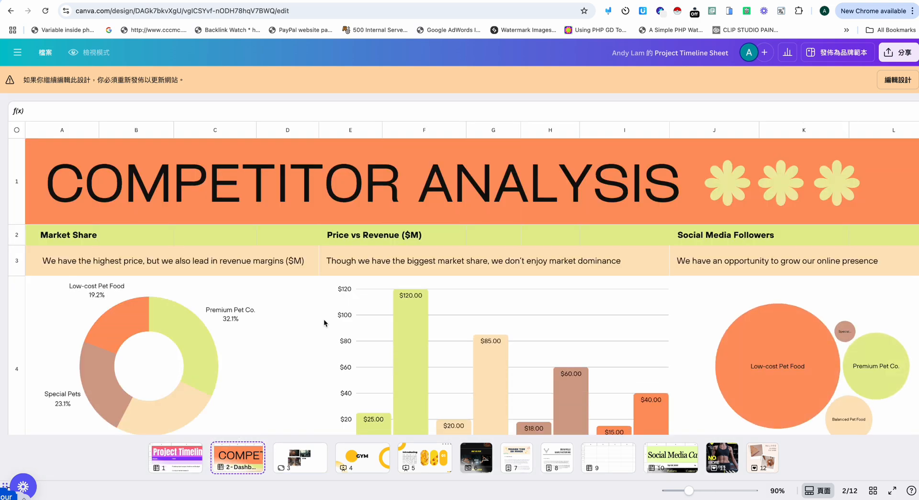
scroll(324, 323, down, 1)
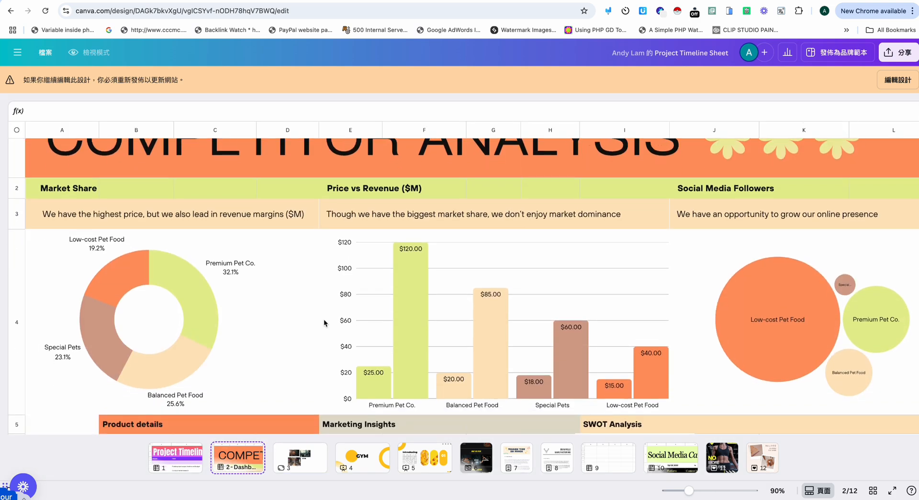
scroll(325, 323, down, 4)
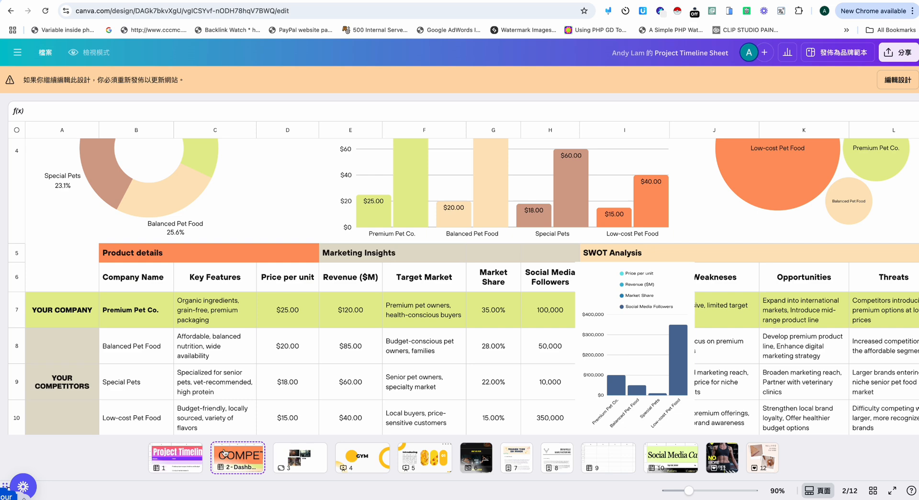
click(176, 454)
scroll(399, 326, down, 2)
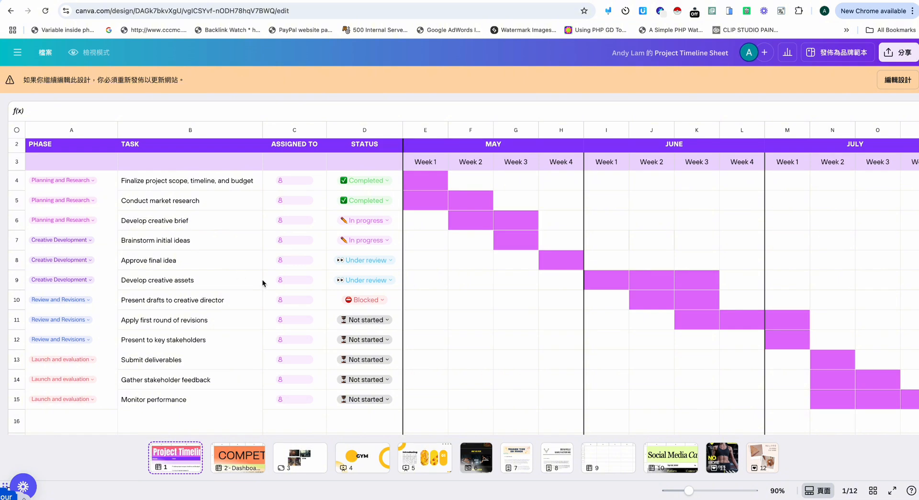
Step: Read through the thank-you letter on page 7 and show the No More Excuses post on page 11
click(517, 459)
scroll(406, 312, down, 5)
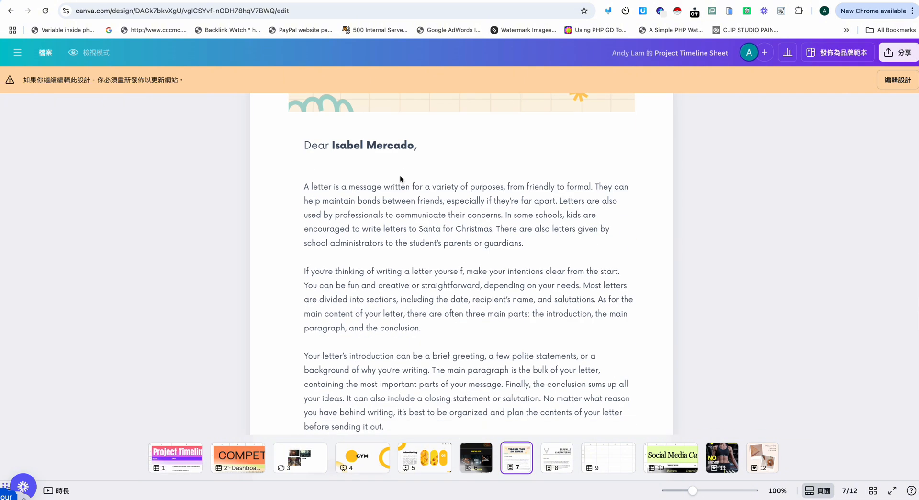
scroll(364, 231, down, 7)
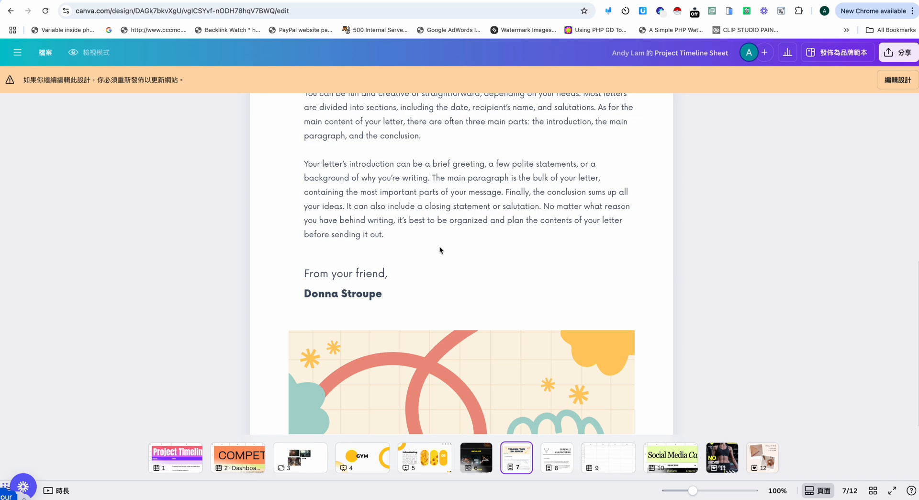
scroll(439, 249, down, 2)
scroll(445, 256, up, 10)
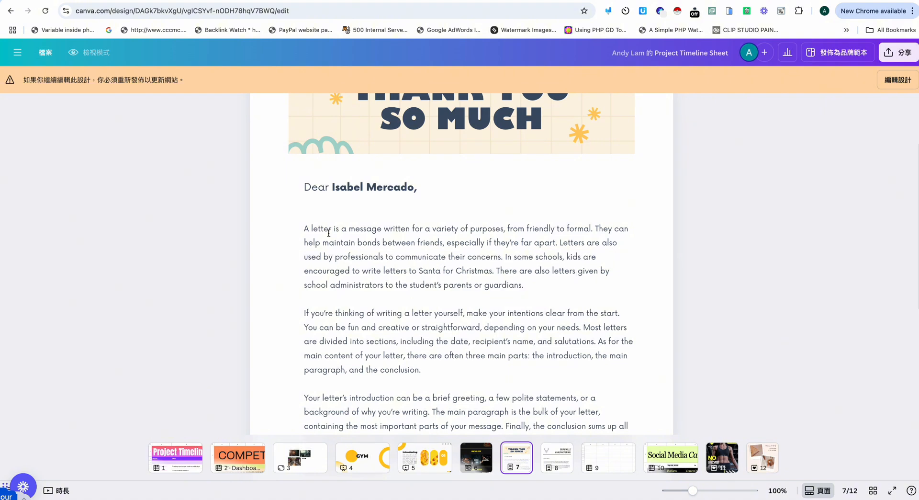
click(711, 457)
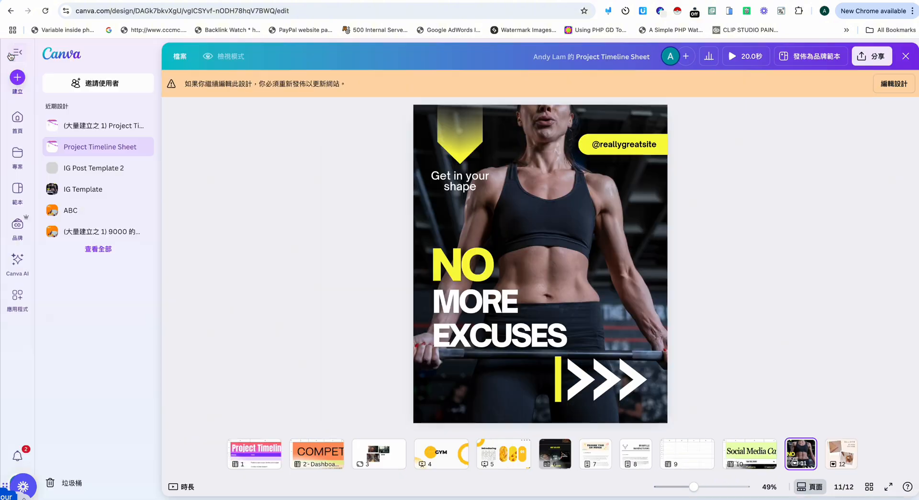
Step: Create a new blank 網站 design from the website category
click(17, 52)
click(18, 81)
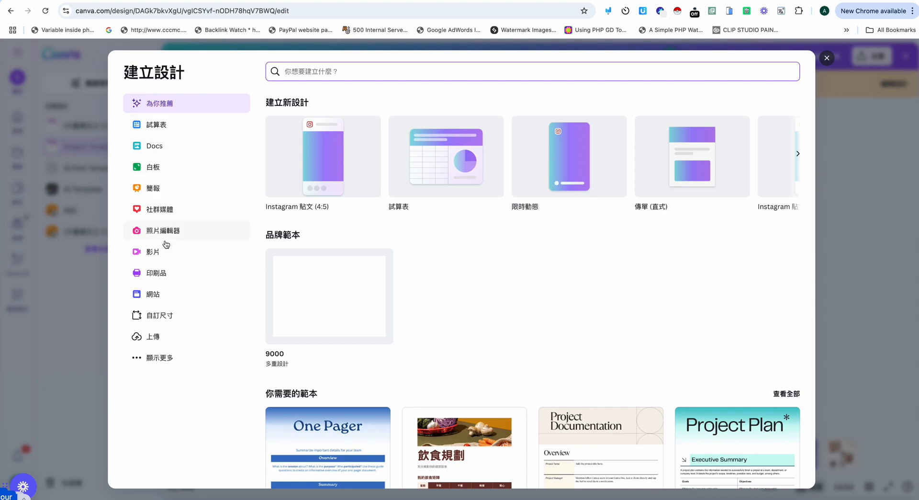
click(153, 300)
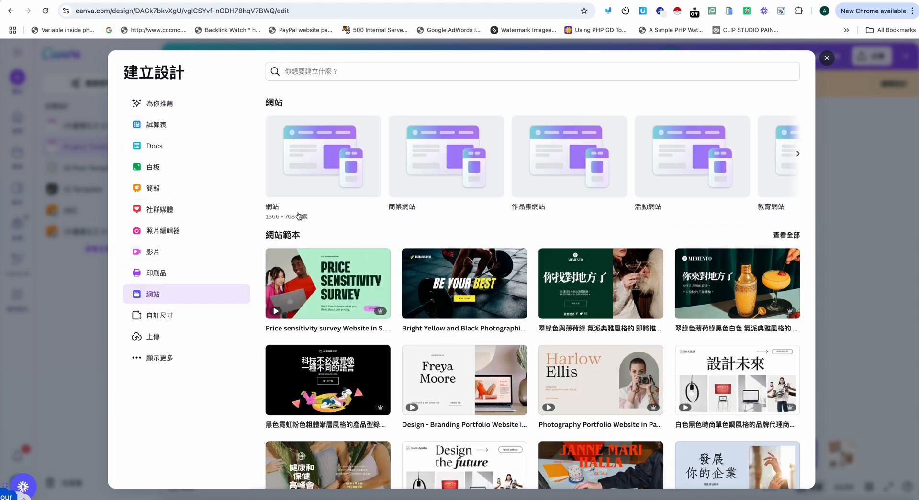
scroll(408, 165, right, 3)
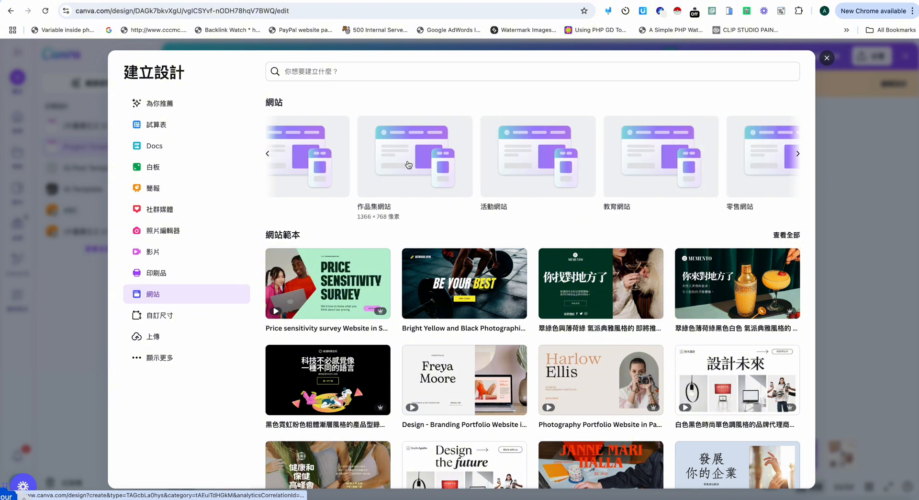
scroll(496, 170, left, 3)
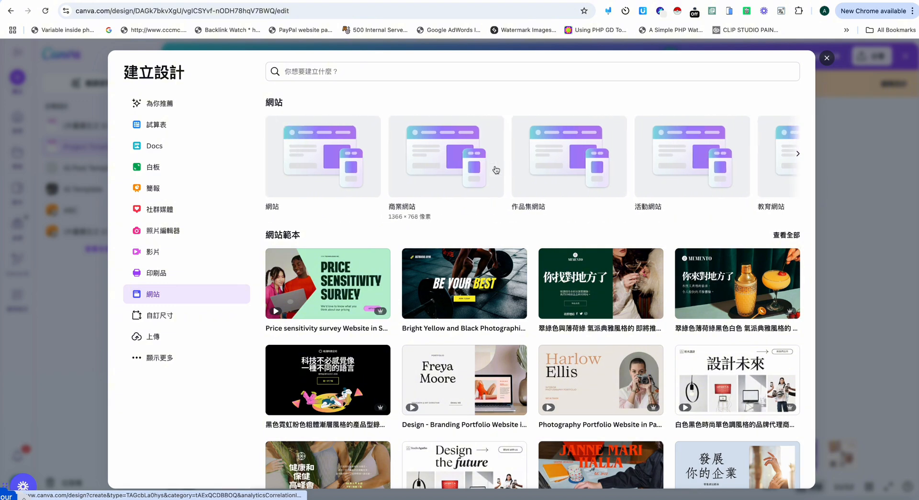
click(330, 164)
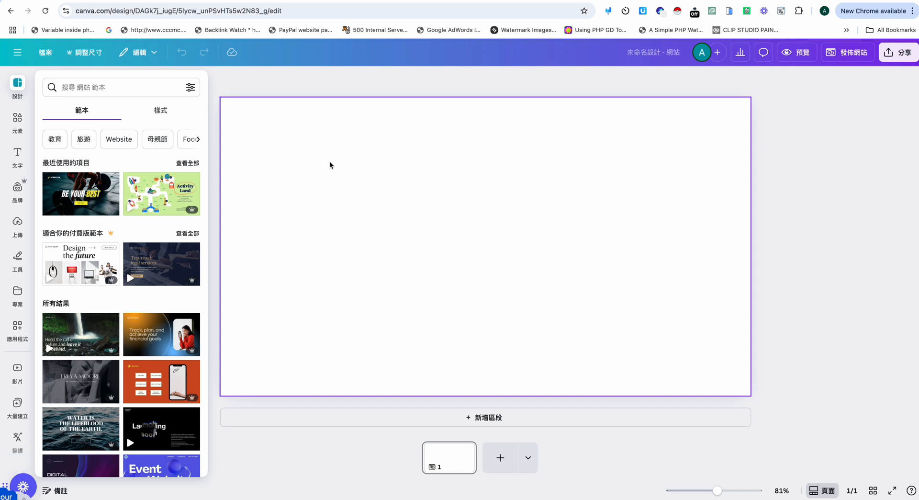
Step: Apply all 5 pages of the Bright Yellow and Black Photographic Fitness Service Website template and look over the sections
click(105, 185)
click(128, 187)
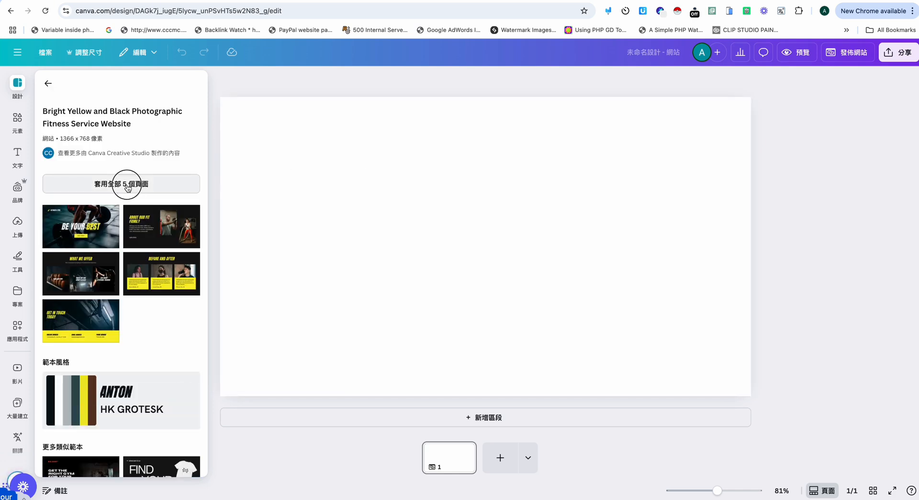
scroll(445, 218, down, 5)
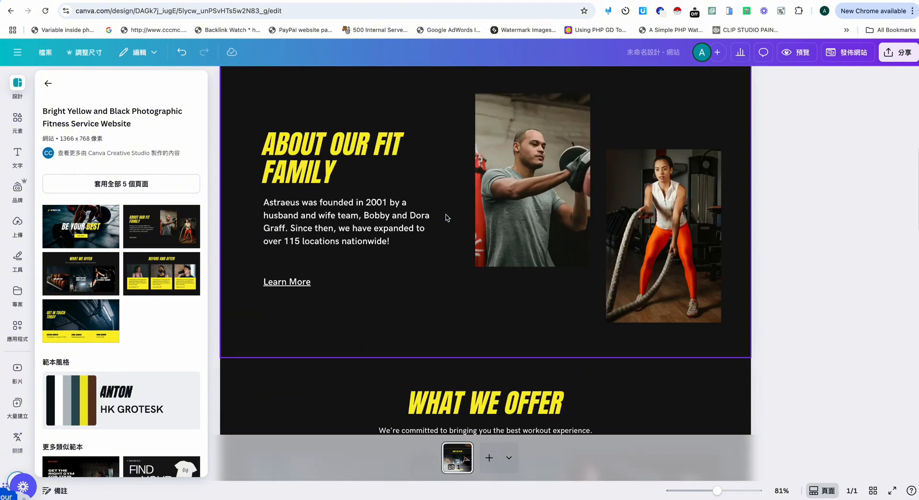
scroll(446, 218, up, 5)
Step: Publish the gym website at its suggested Canva URL with 在行動裝置上調整尺寸 enabled, and copy the live link
click(853, 53)
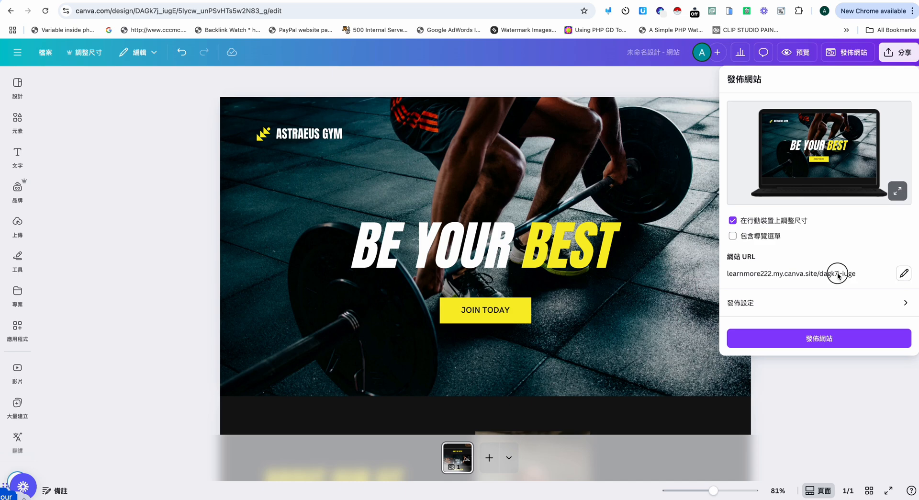
click(836, 338)
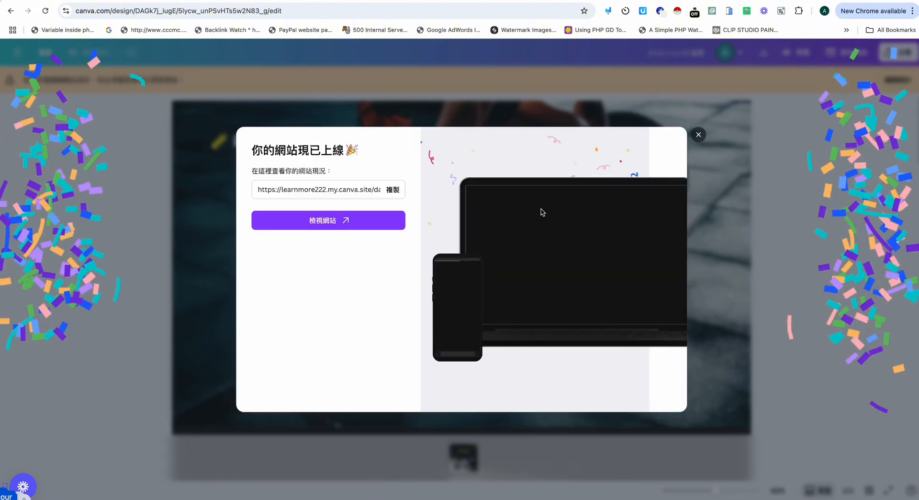
click(390, 189)
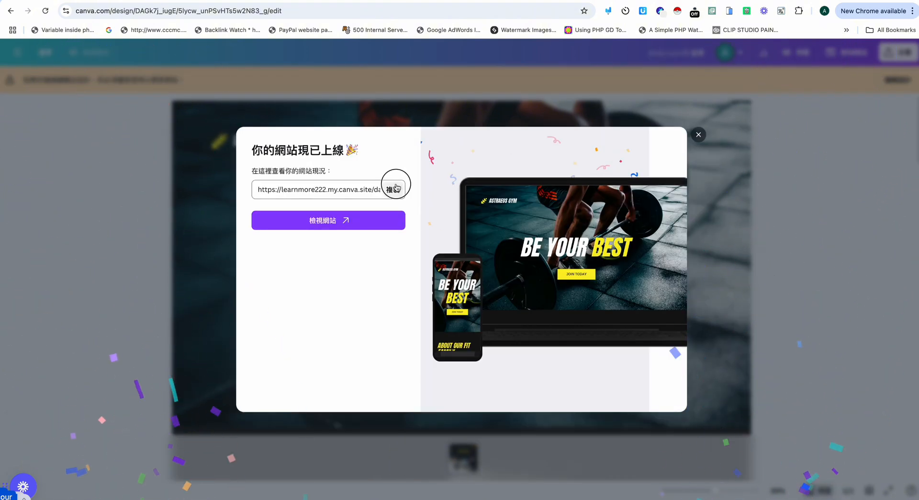
Step: View the published gym website, examine it from the hero section to the contact footer, and select the BE YOUR BEST headline
click(346, 232)
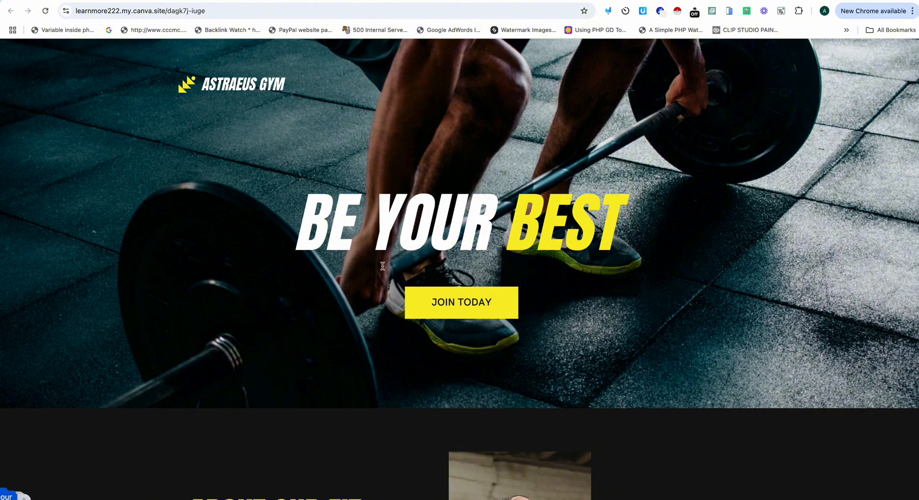
scroll(382, 267, down, 15)
scroll(382, 267, down, 5)
scroll(383, 265, up, 20)
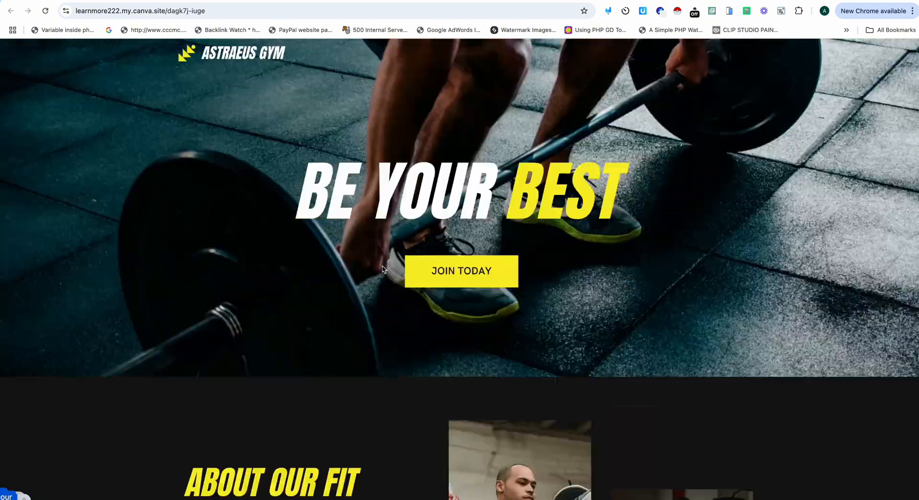
scroll(386, 261, down, 15)
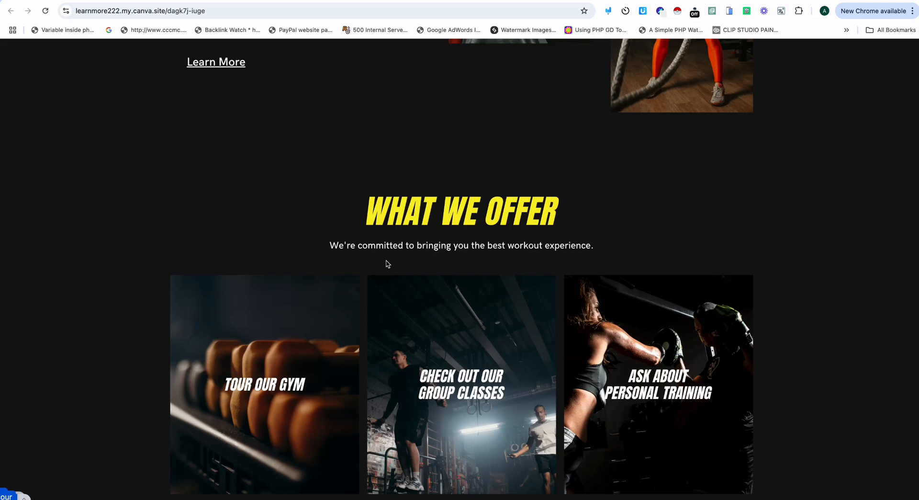
scroll(386, 260, down, 5)
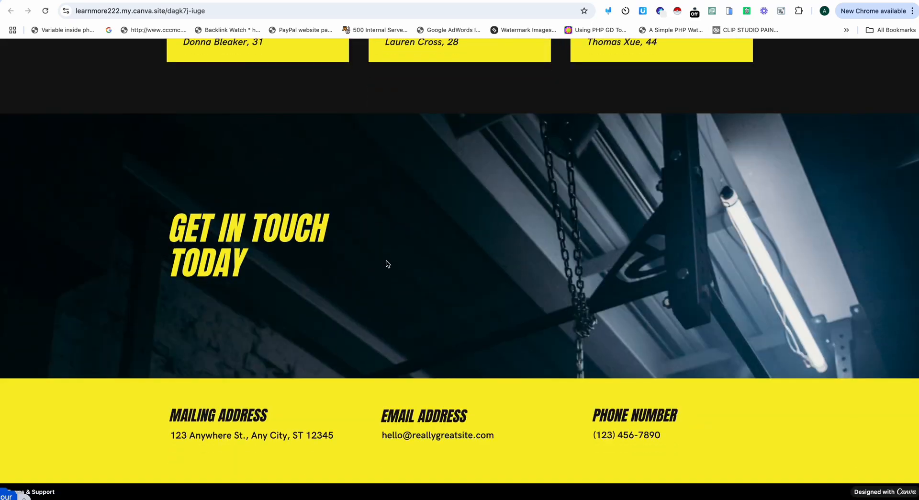
scroll(387, 263, up, 20)
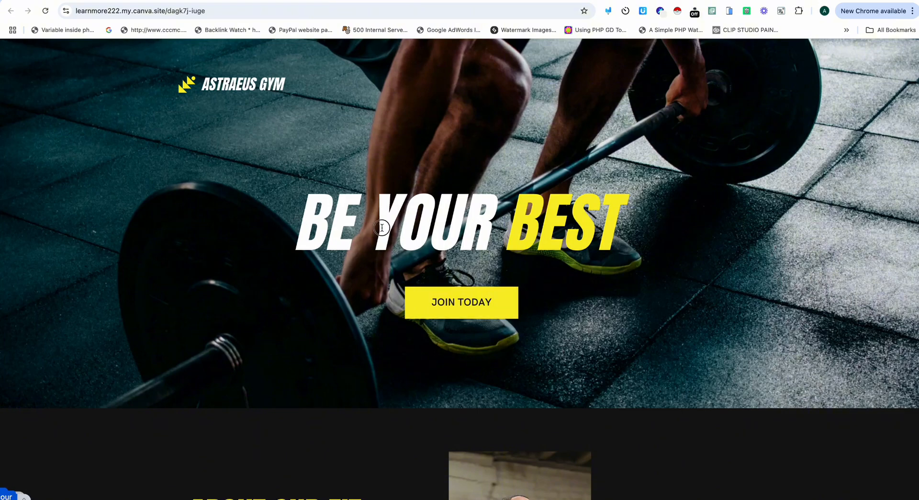
drag(632, 227, 195, 226)
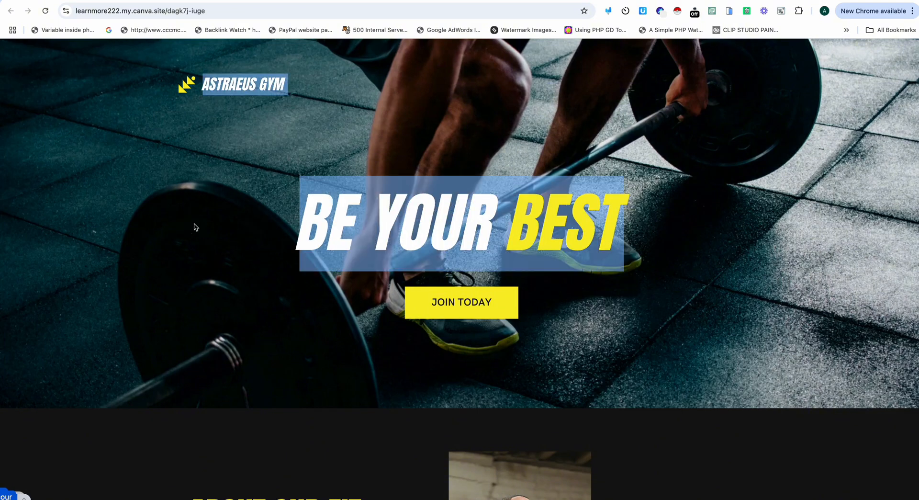
Step: Return to the gym website design in Canva, close its publish confirmation, and go back to the Canva home page
click(401, 218)
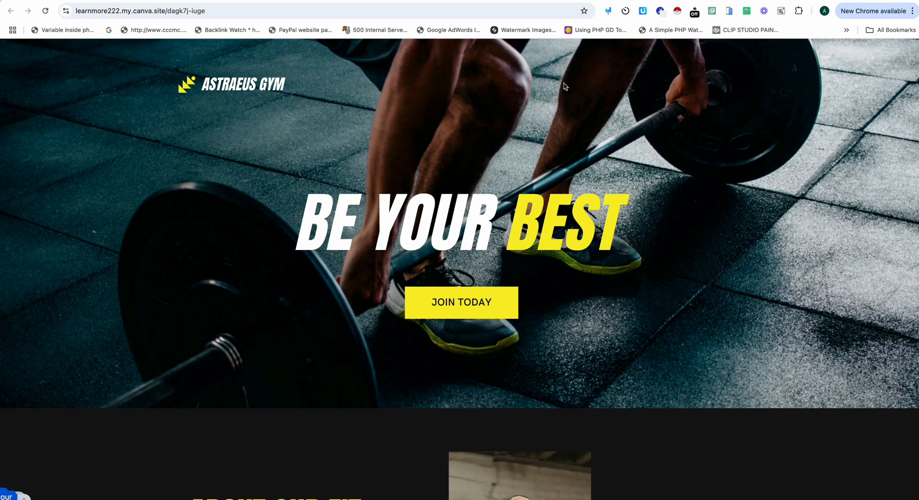
click(583, 0)
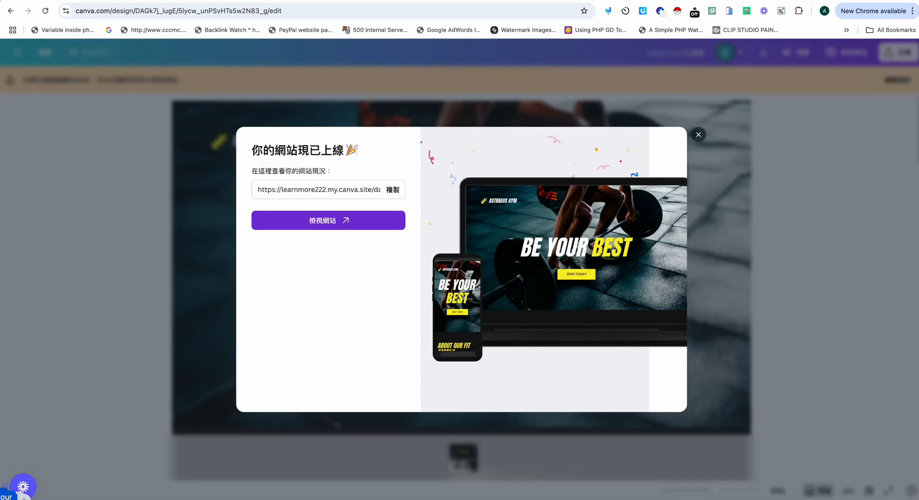
click(700, 127)
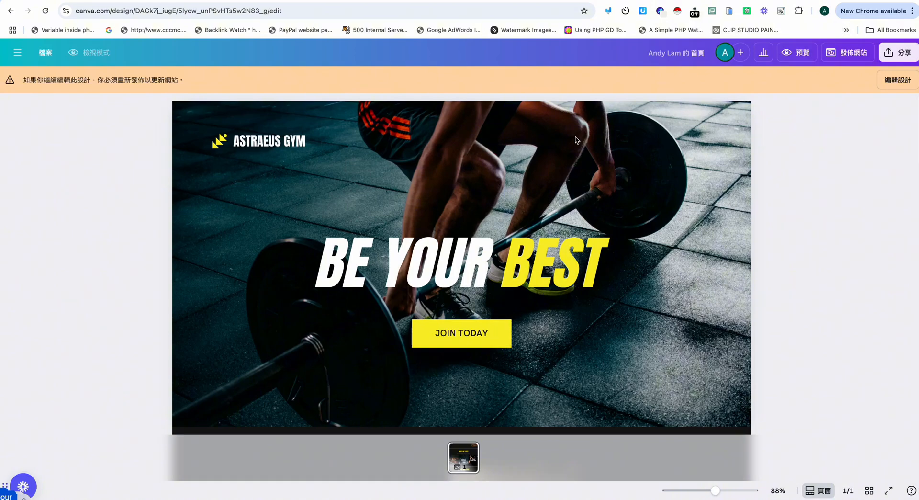
click(10, 57)
click(20, 122)
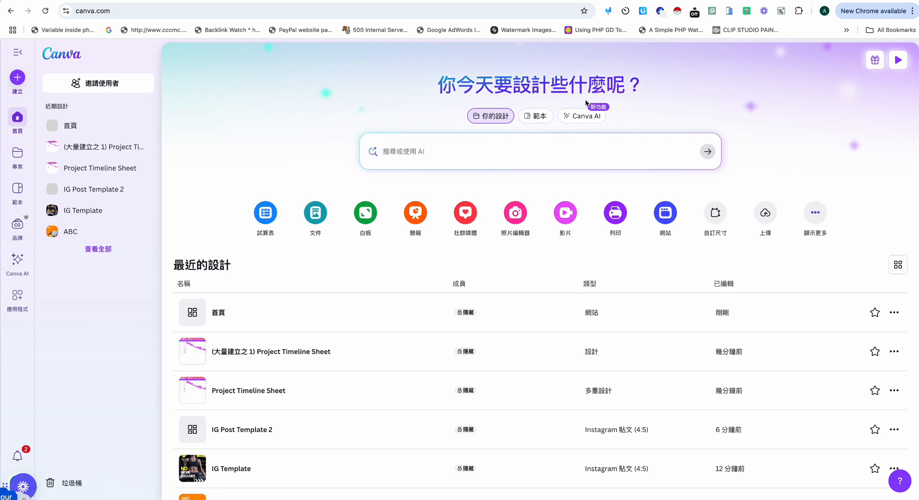
Step: Open Canva AI and examine its example ideas and the earlier airplane images in 建立影像 mode, returning to the main Canva AI prompt
click(582, 115)
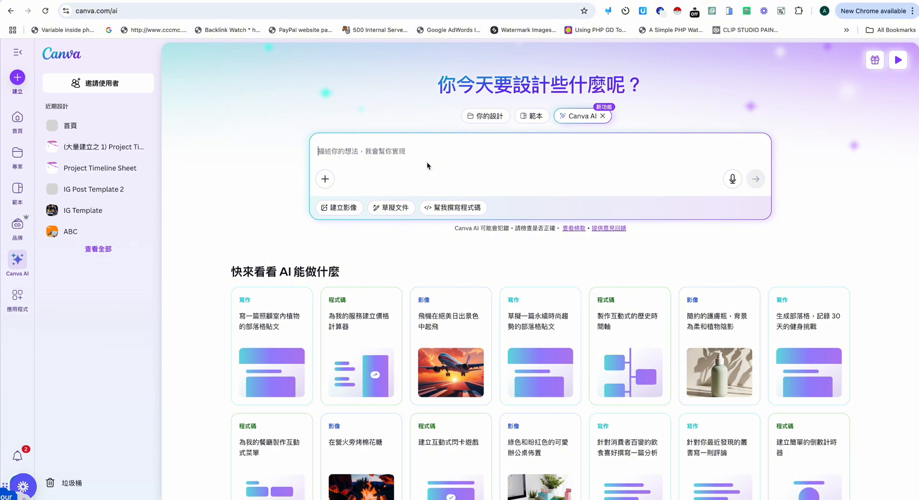
scroll(388, 249, down, 2)
scroll(339, 217, up, 2)
click(339, 209)
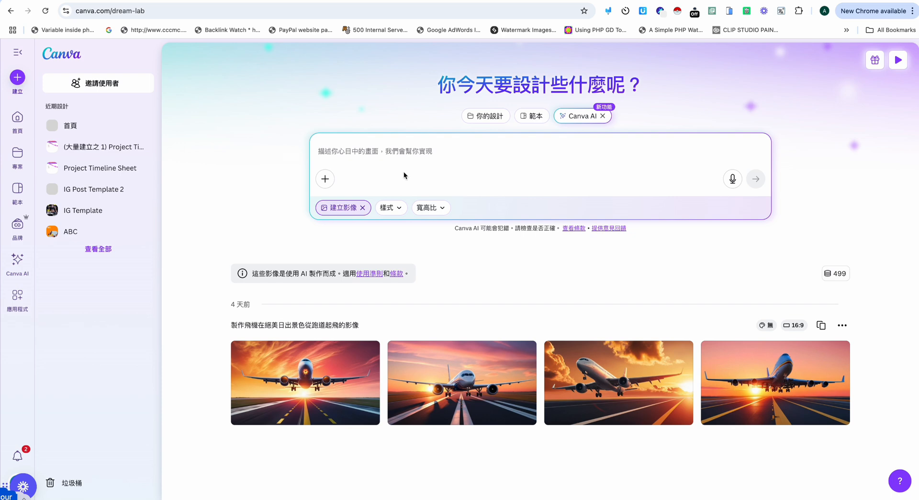
mouse_move(630, 396)
click(602, 116)
click(582, 116)
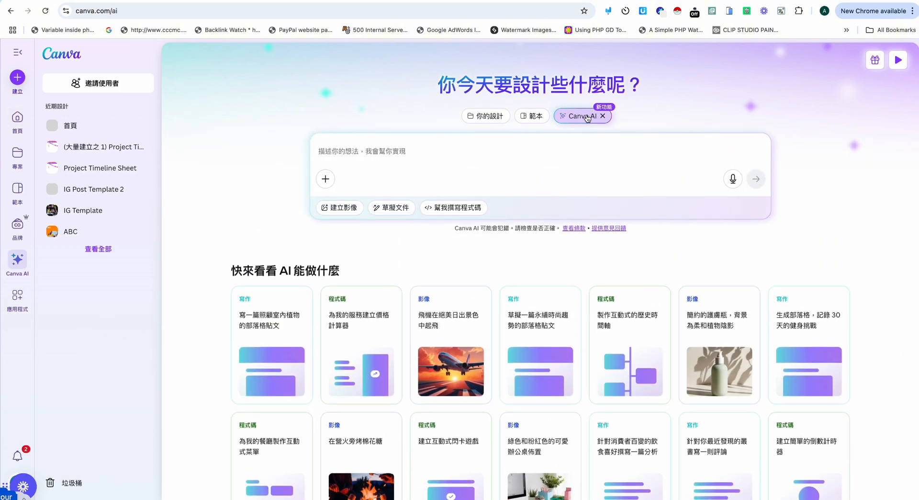
Step: Submit the sample prompt 製作互動式的歷史時間軸 to Canva AI in 幫我撰寫程式碼 mode
click(445, 209)
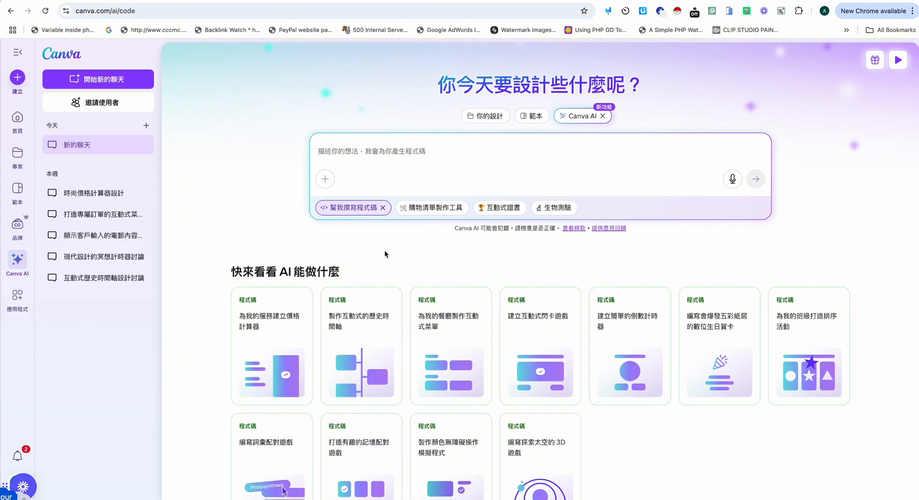
scroll(384, 251, down, 3)
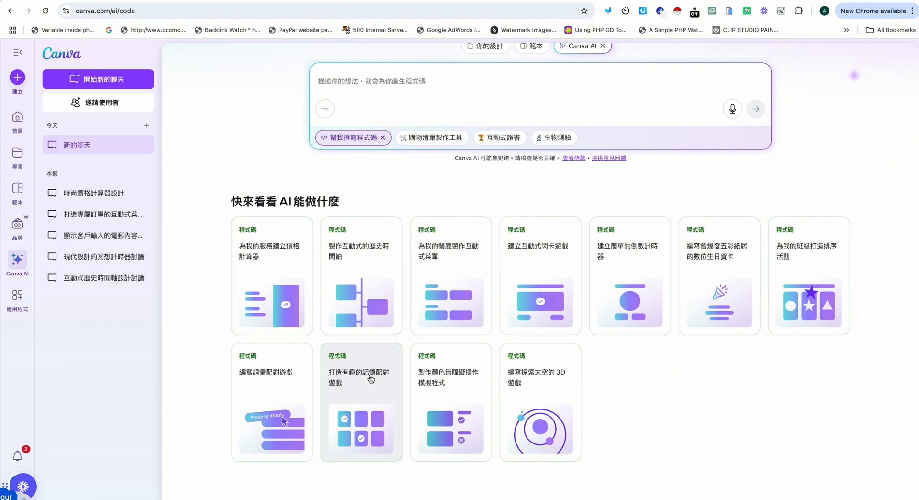
scroll(371, 379, up, 3)
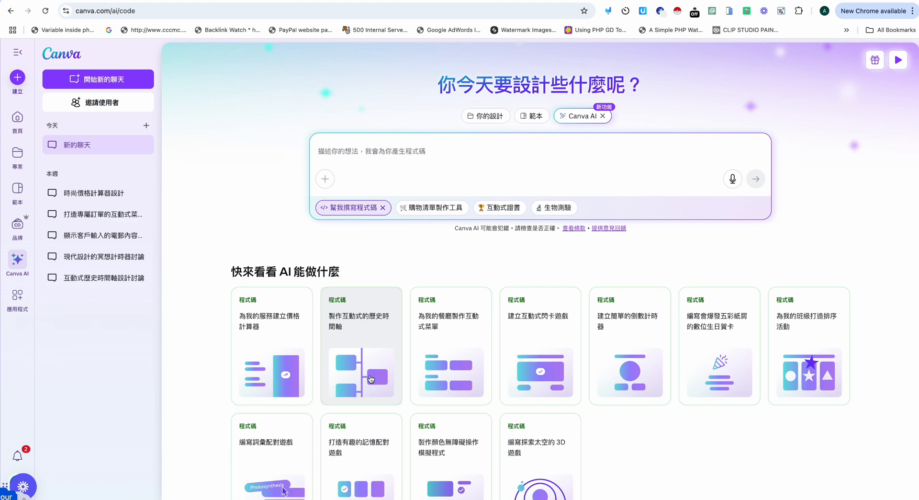
click(361, 352)
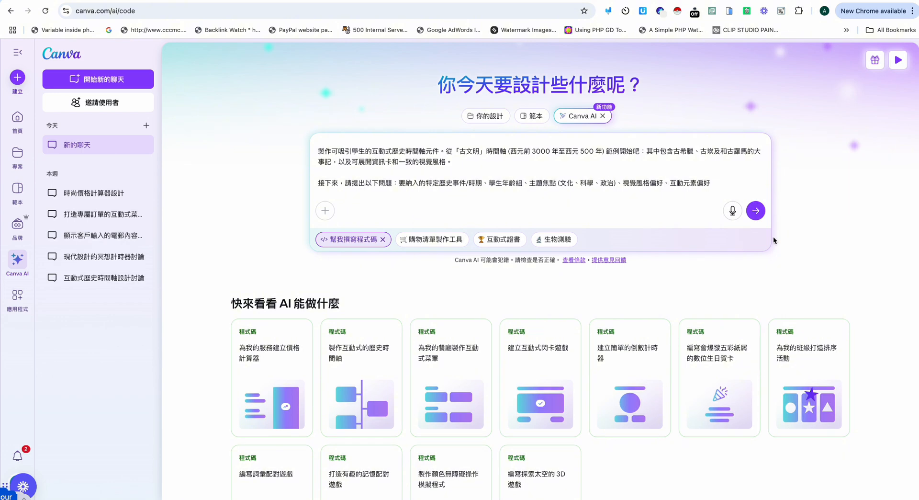
drag(321, 155, 717, 201)
click(755, 211)
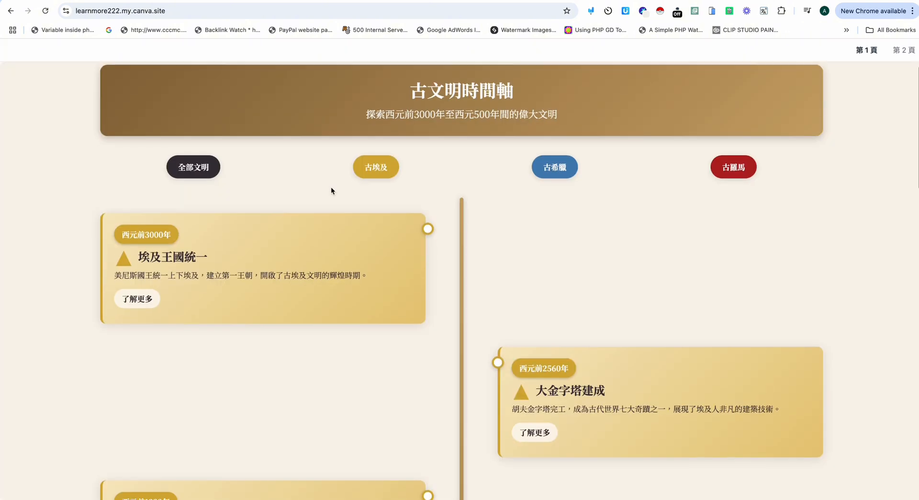
Step: Examine the published 古文明時間軸 page from the first Egyptian event through the final Roman event
scroll(332, 191, down, 5)
scroll(331, 190, down, 15)
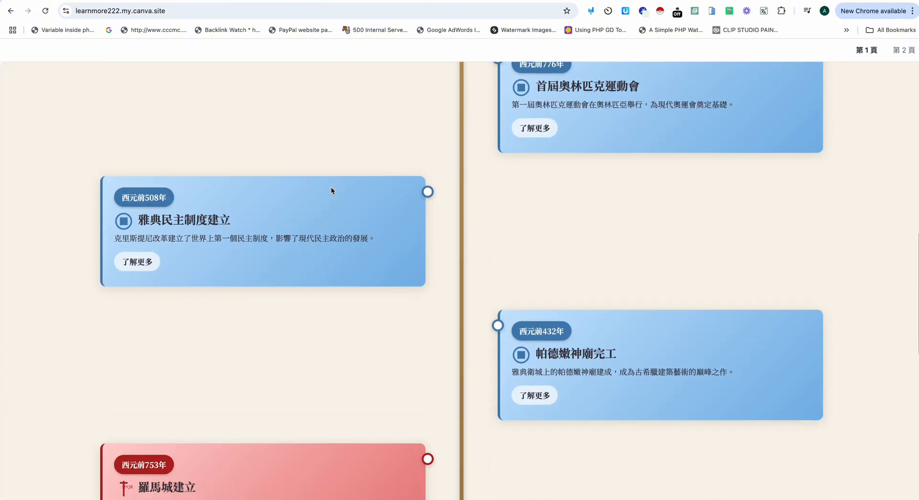
scroll(331, 190, down, 6)
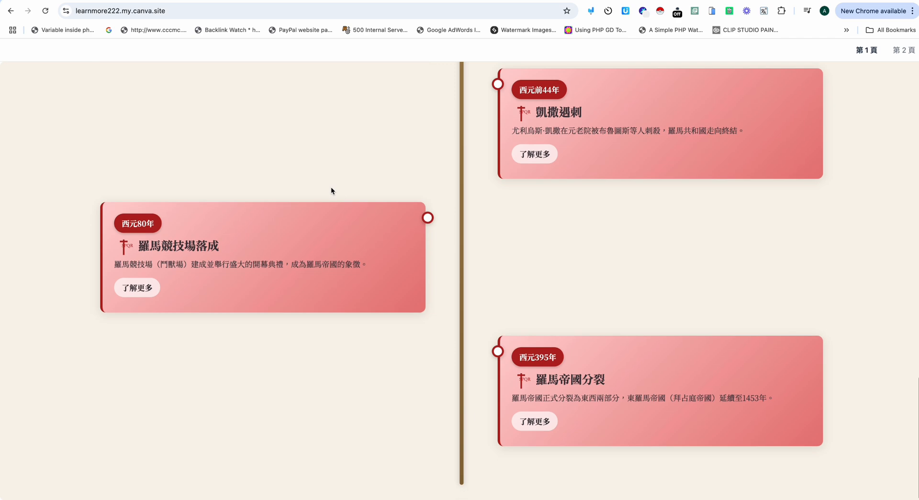
scroll(331, 191, up, 20)
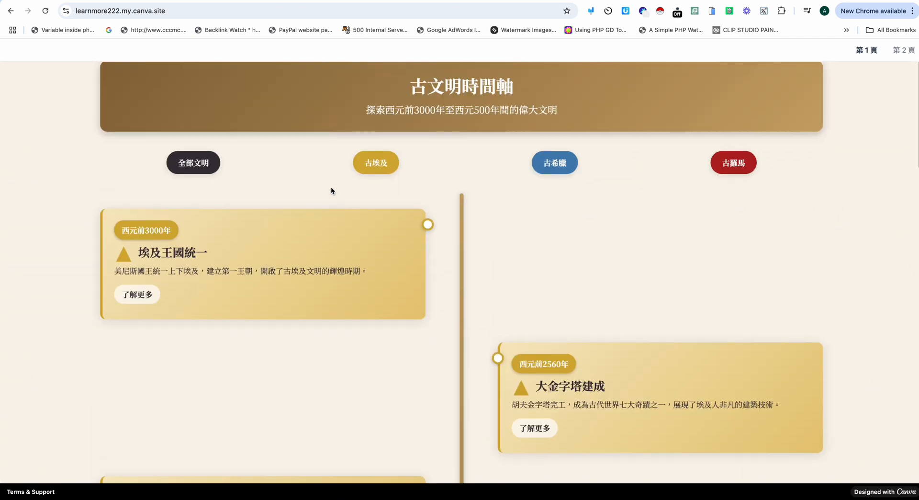
Step: Test the timeline's 古希臘 and 古埃及 filters, and expand the details of the 大金字塔建成 card
click(569, 170)
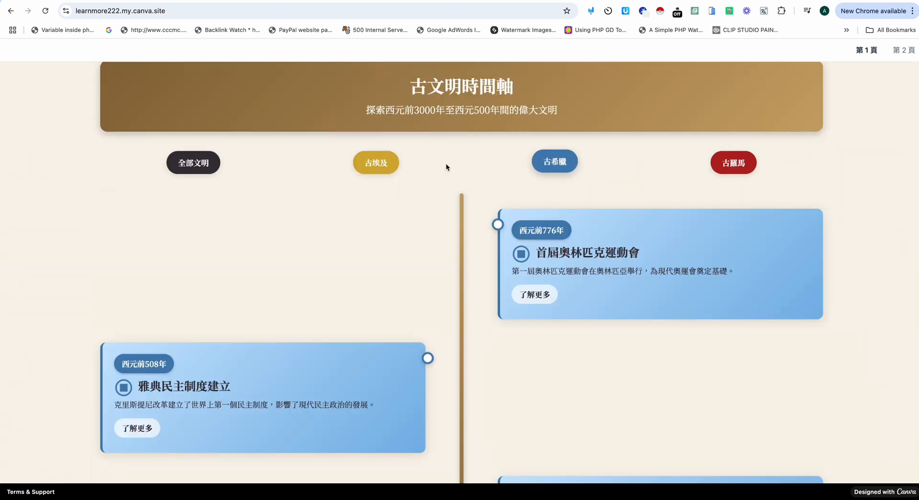
click(378, 167)
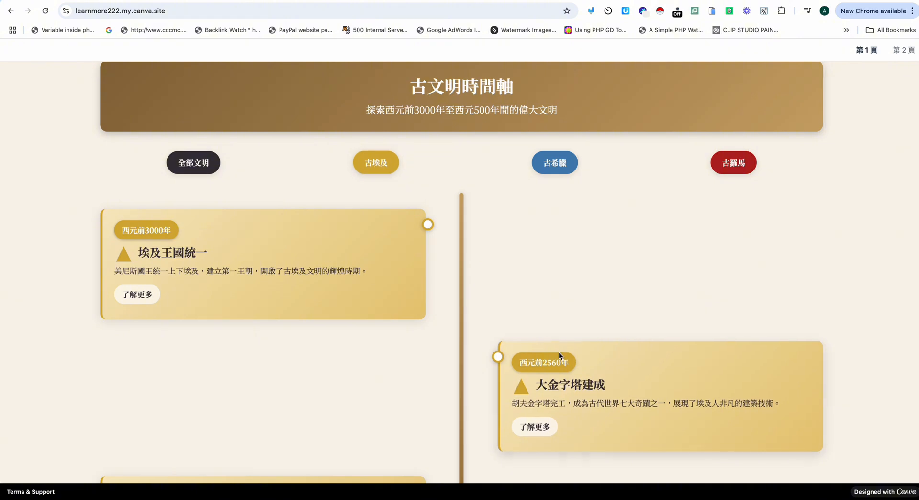
click(536, 426)
scroll(537, 427, down, 4)
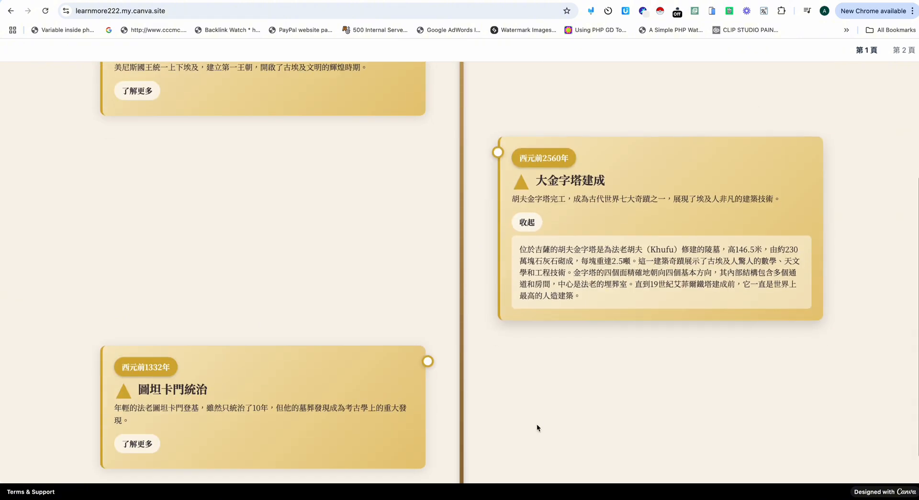
Step: Switch to the Canva AI code thread and test the 冥想時刻 timer by starting and resetting it
click(288, 1)
click(268, 2)
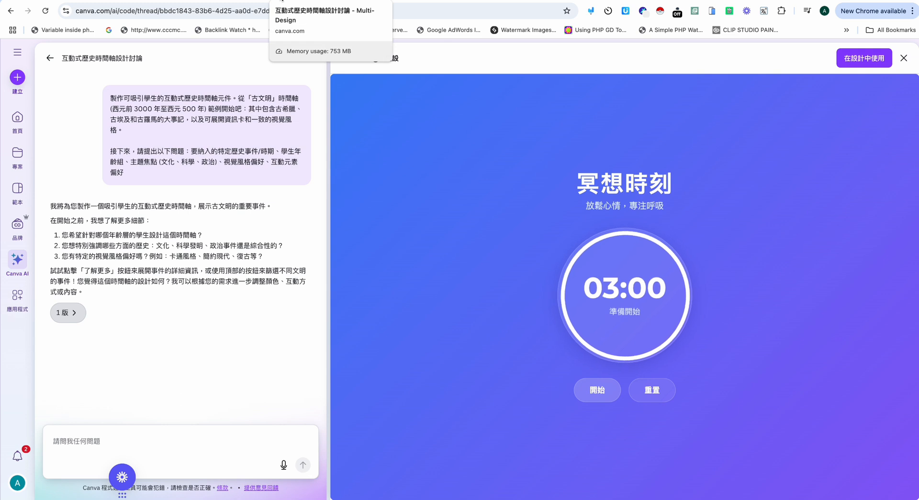
click(611, 391)
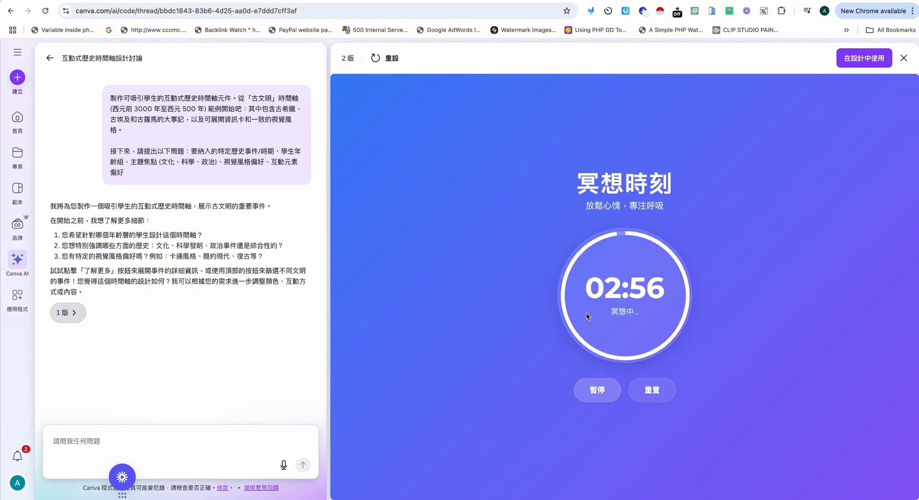
click(651, 390)
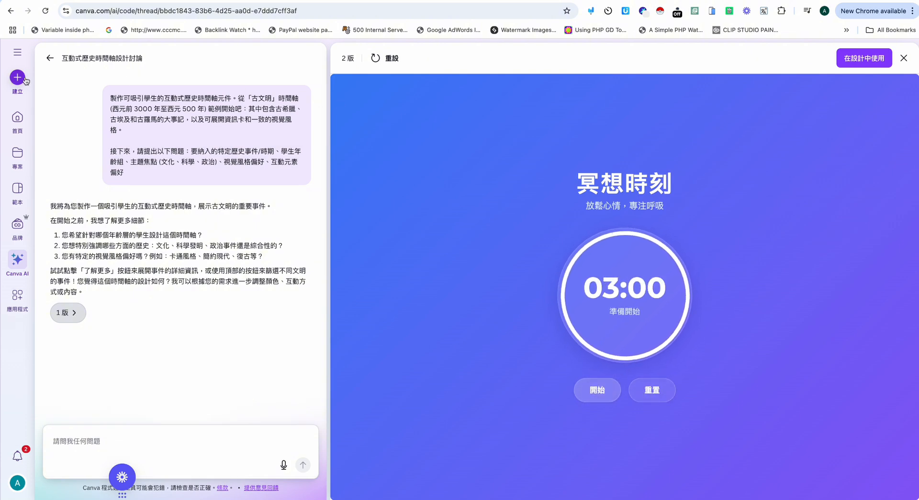
Step: Return to the 幫我撰寫程式碼 start page and look over its example code prompts
click(50, 58)
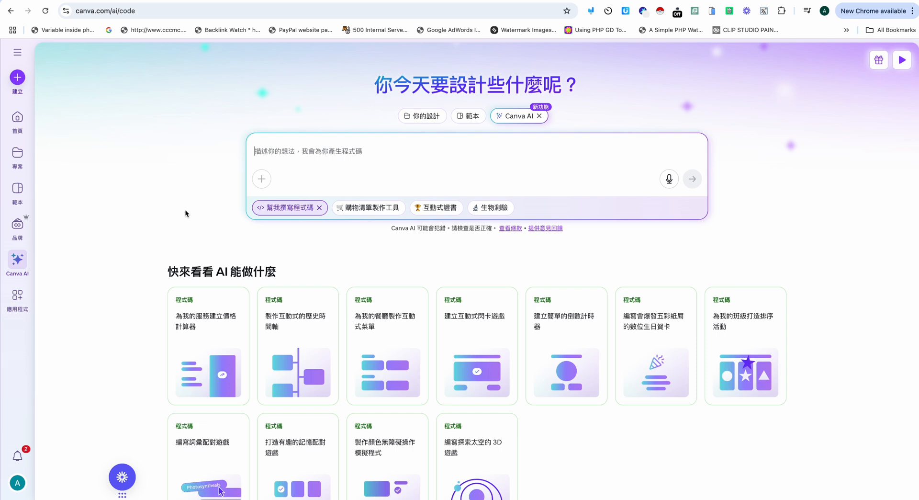
scroll(184, 209, down, 3)
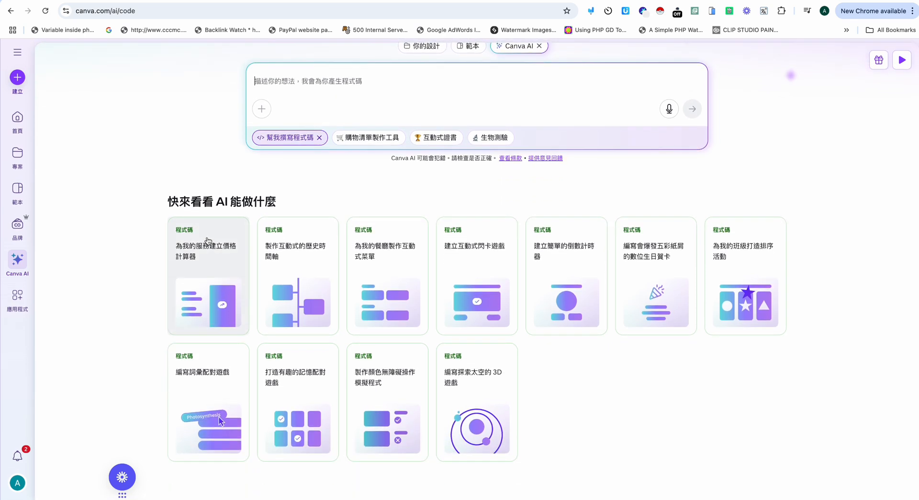